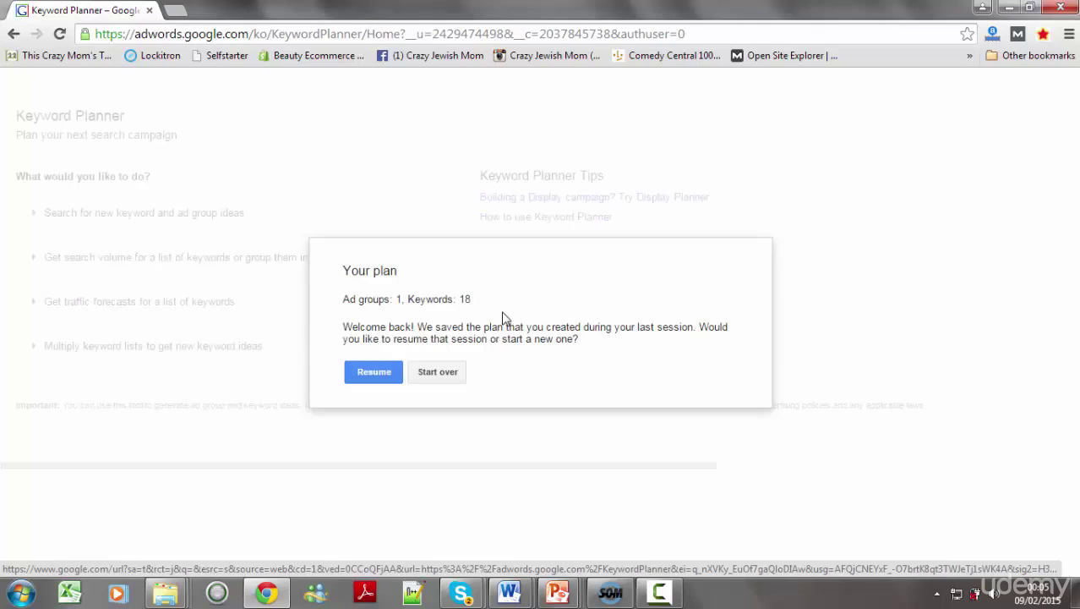
Discard the saved plan and enter "pressure cooker" and "best pressure cooker" as the product terms for a new keyword ideas search.
click(435, 372)
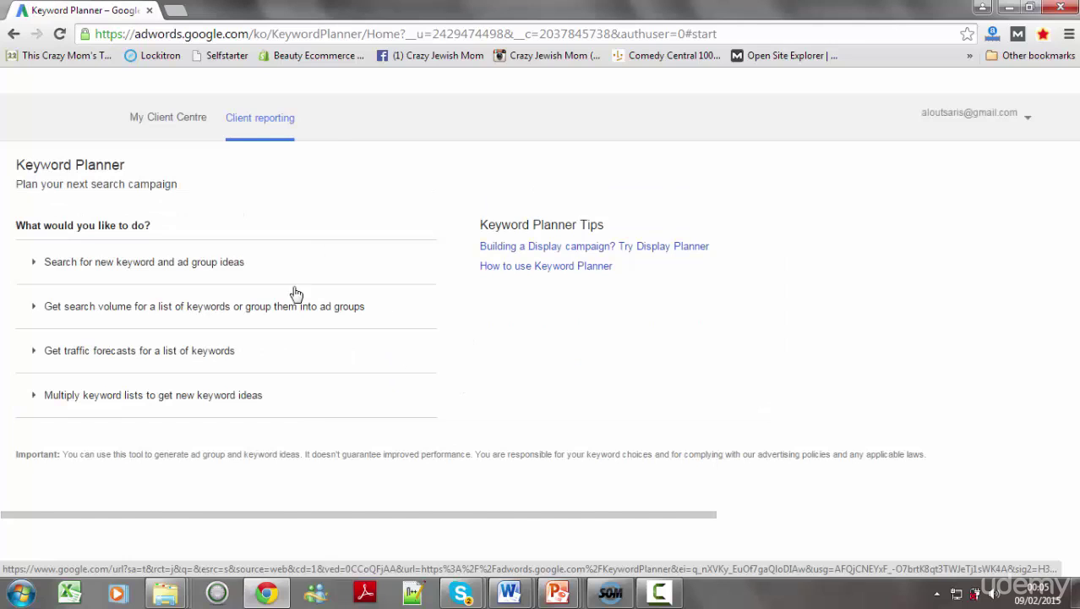
click(213, 263)
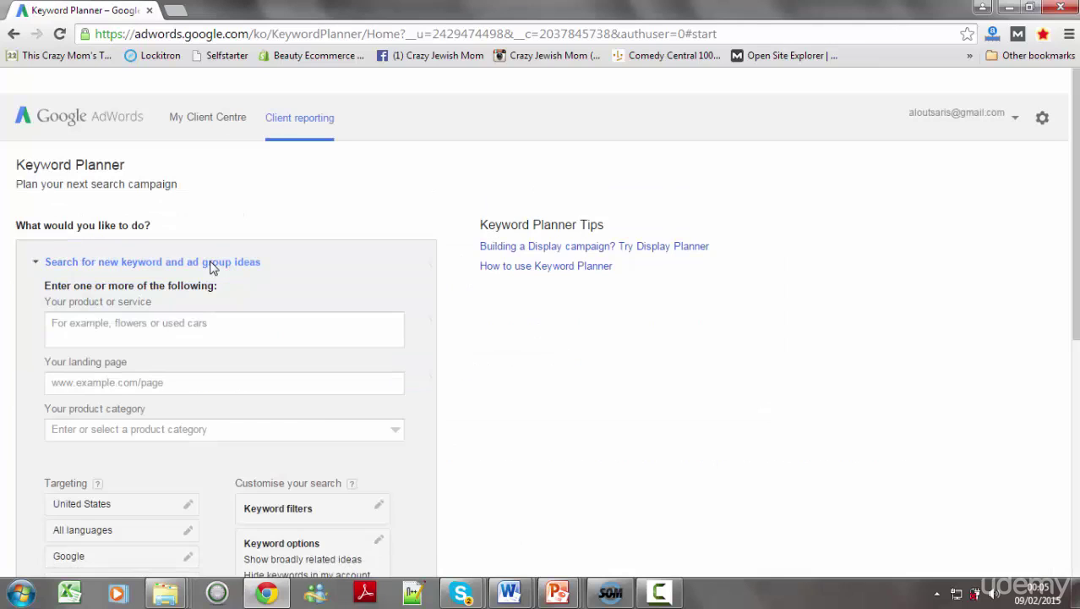
click(159, 332)
text(pressure cooker)
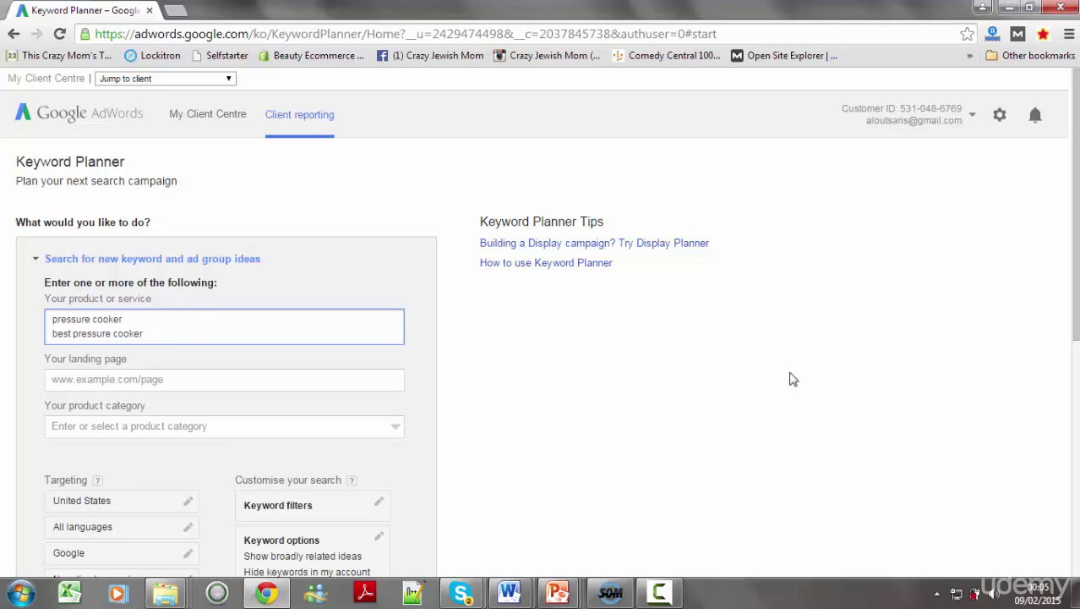
Remove the targeted country, set United States as the target location again, and get ideas for the product terms.
drag(1074, 203, 1074, 300)
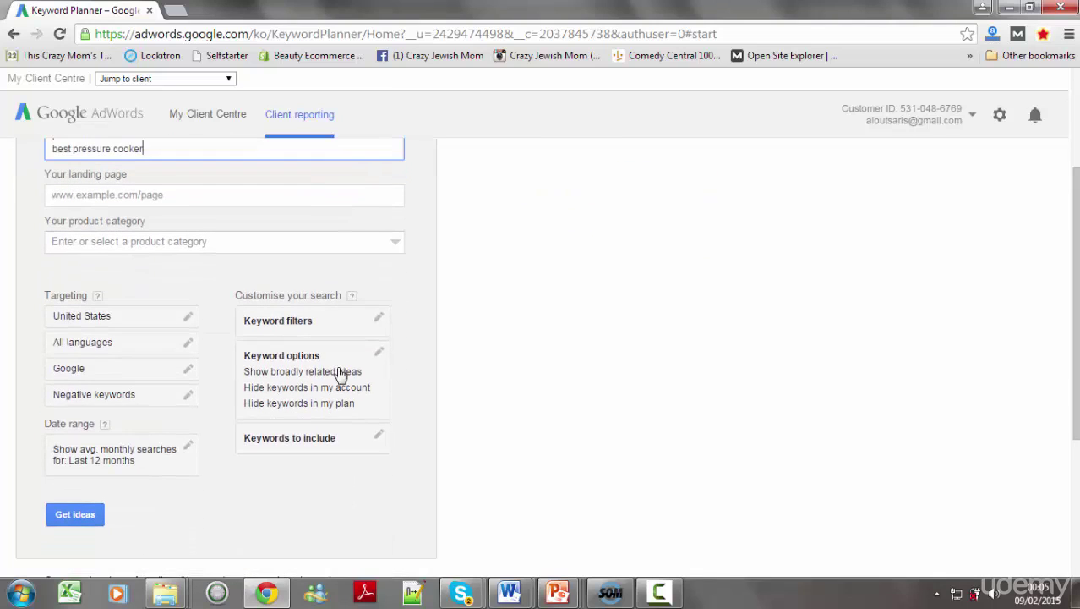
click(119, 317)
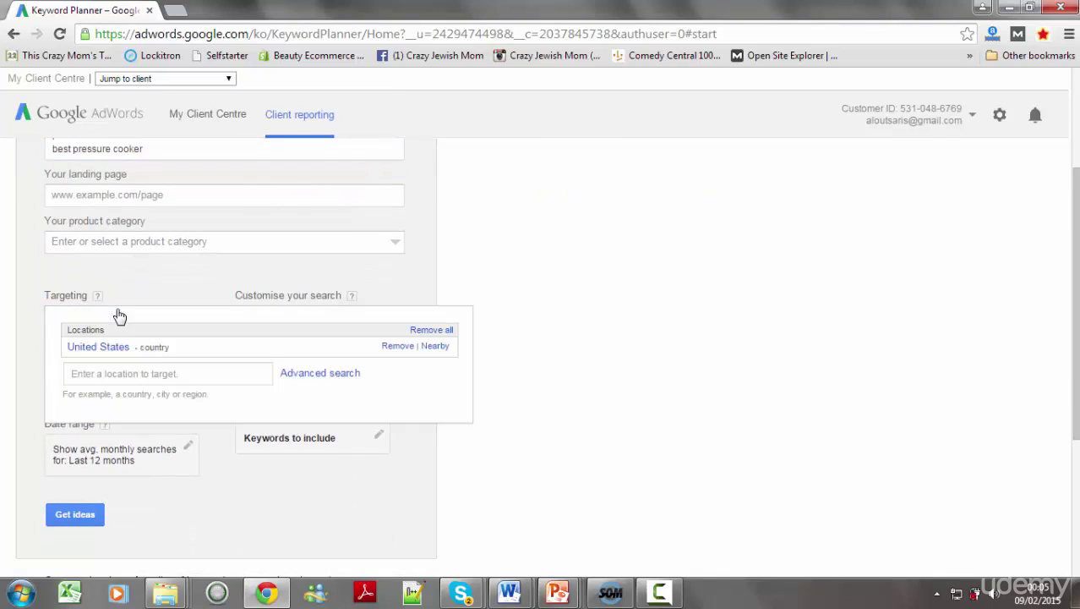
click(389, 348)
click(166, 373)
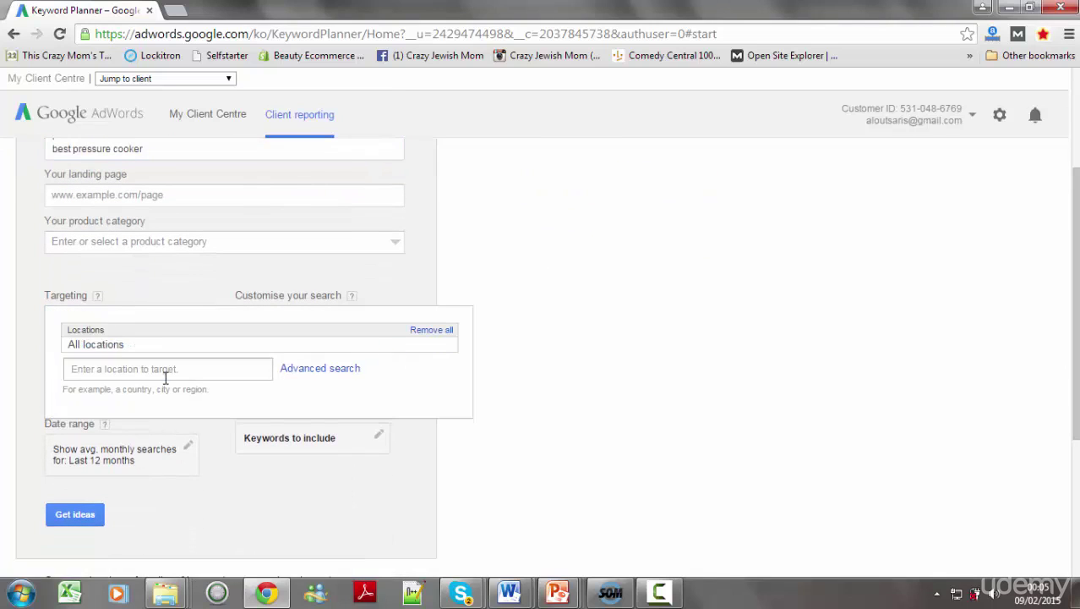
text(united)
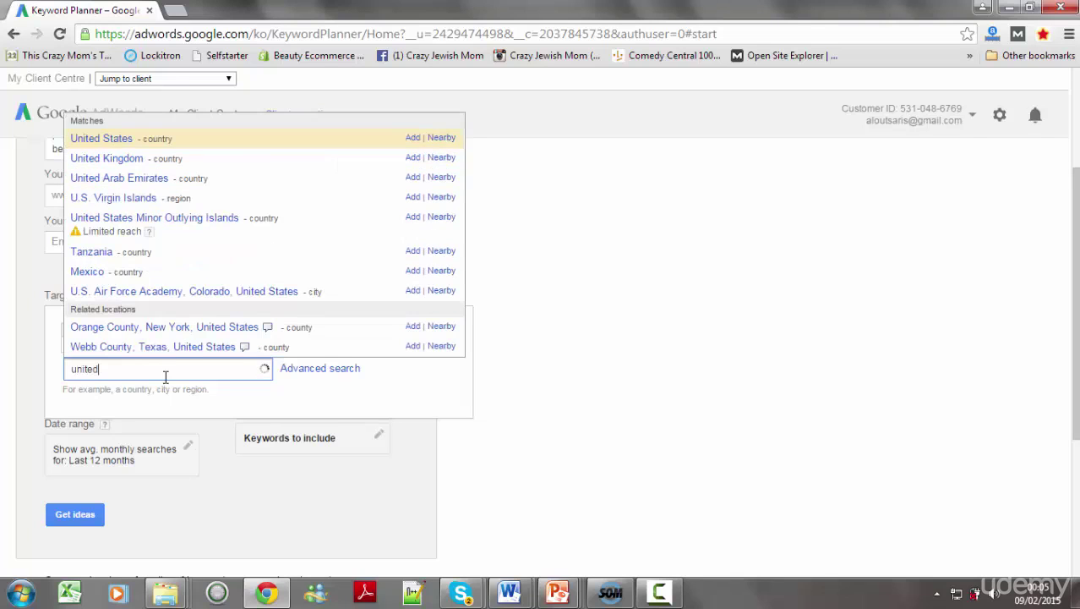
click(121, 144)
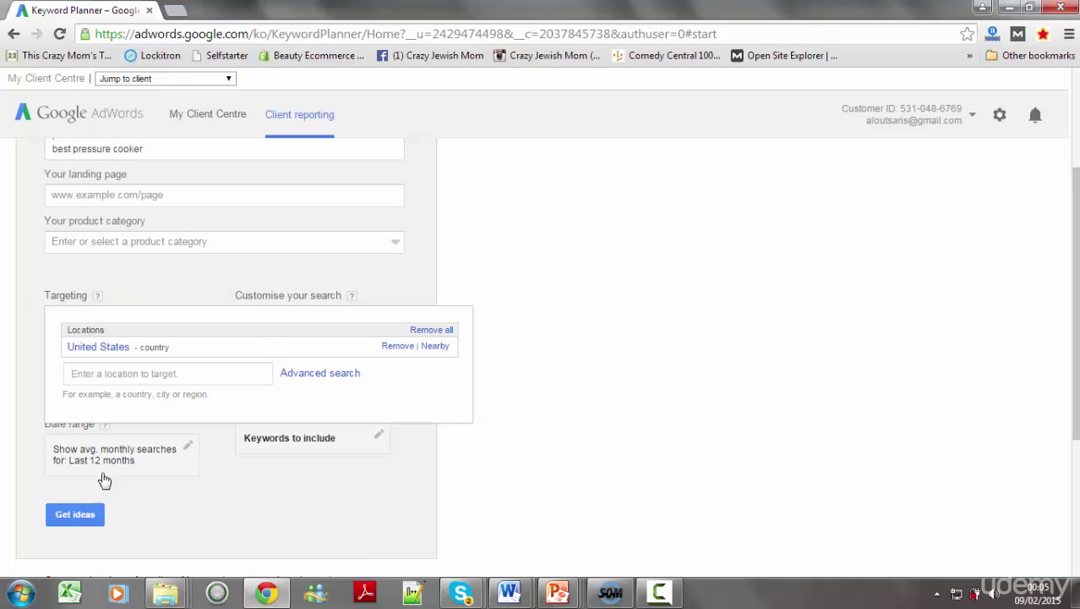
click(93, 517)
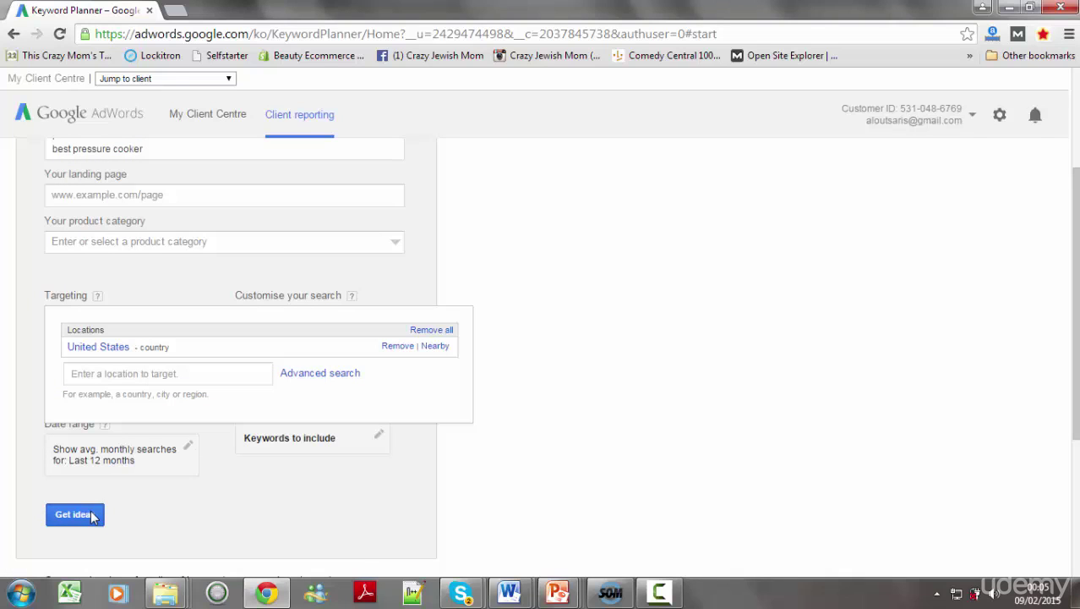
click(93, 517)
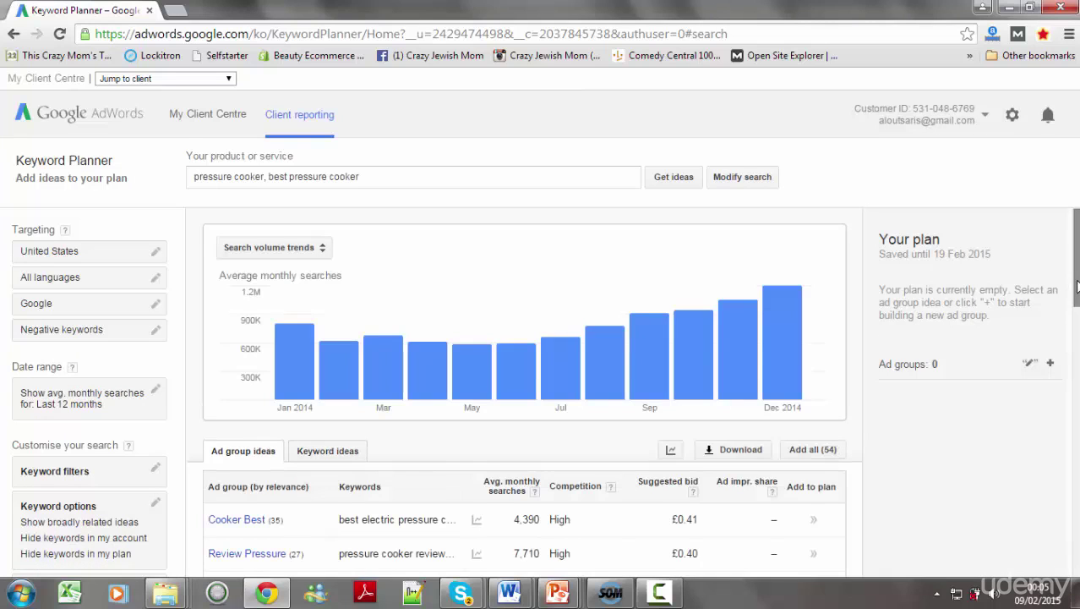
Show the individual keyword ideas and add the search terms "pressure cooker" and "best pressure cooker" to the plan.
scroll(1078, 305, down, 1)
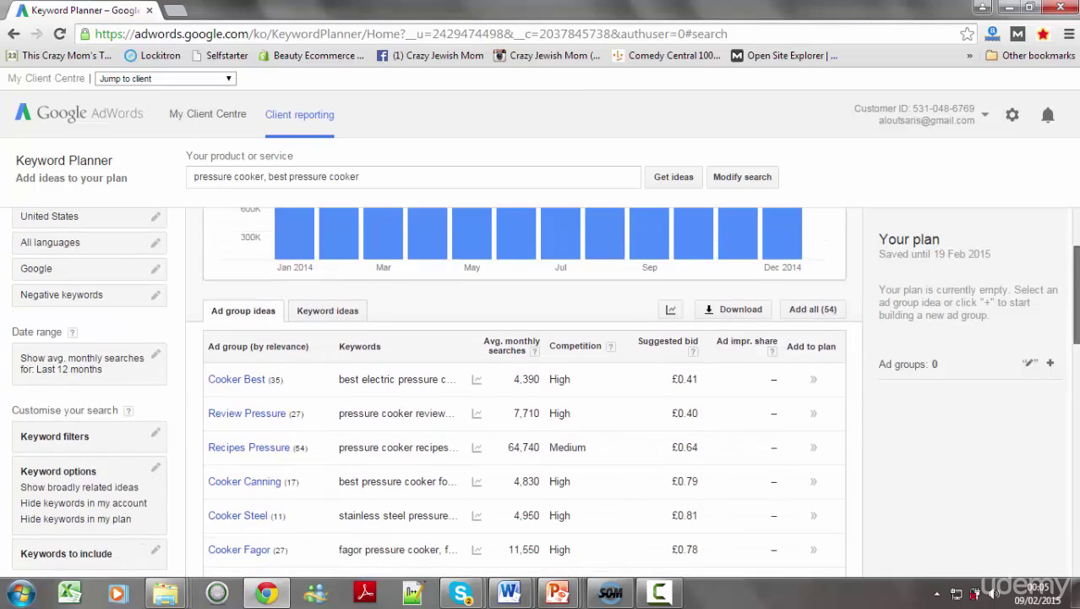
click(341, 315)
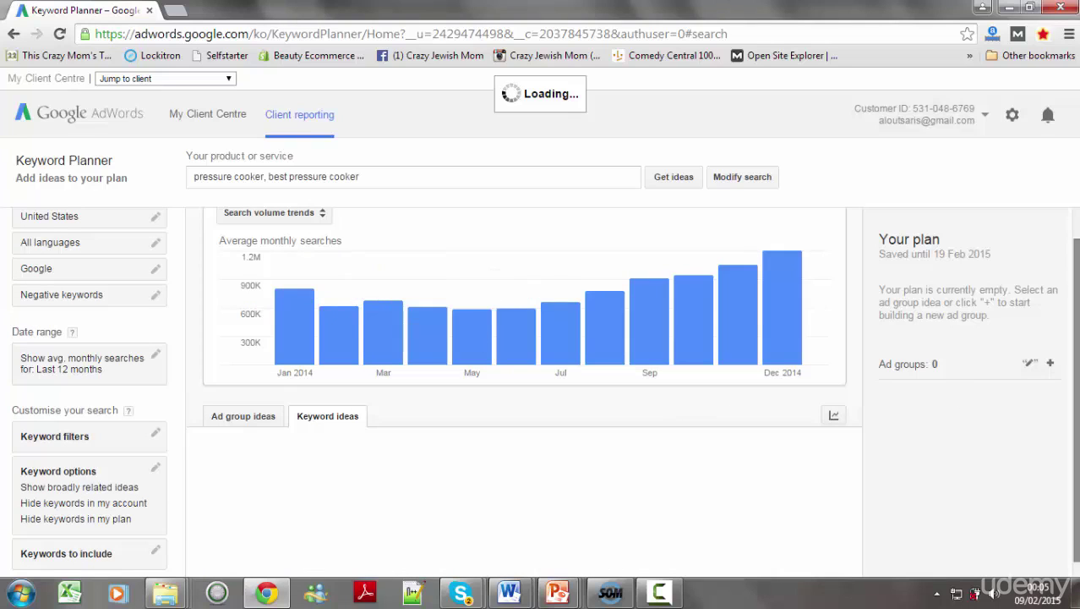
scroll(1076, 289, down, 2)
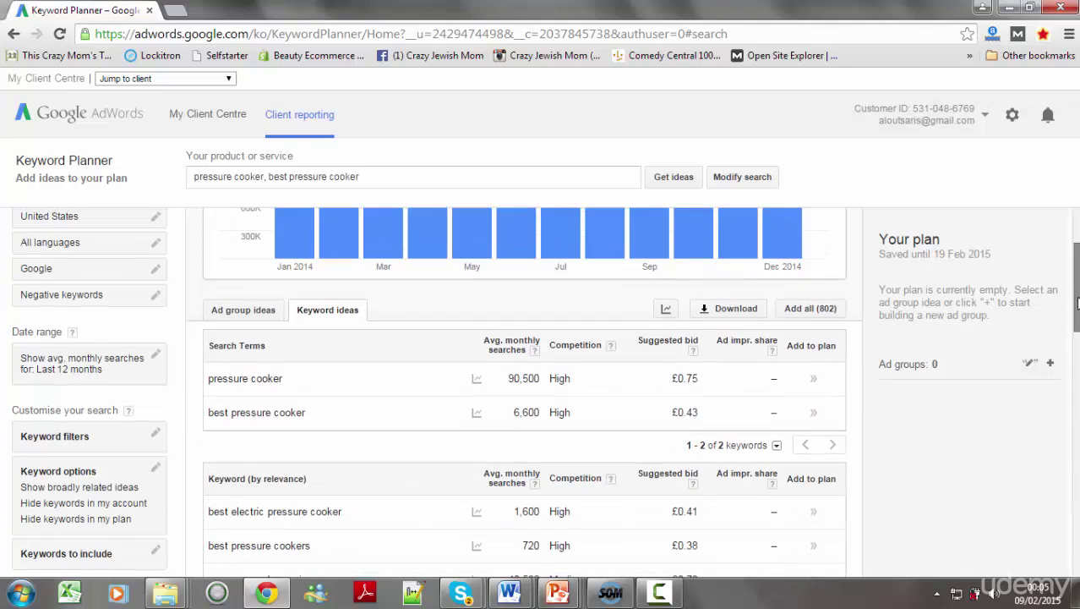
click(810, 381)
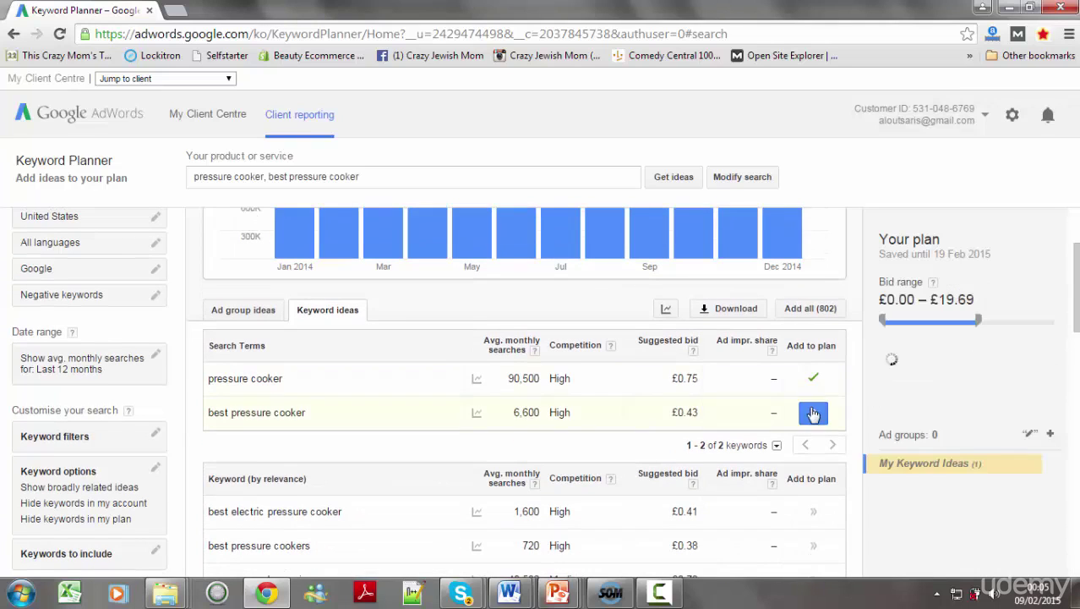
click(810, 413)
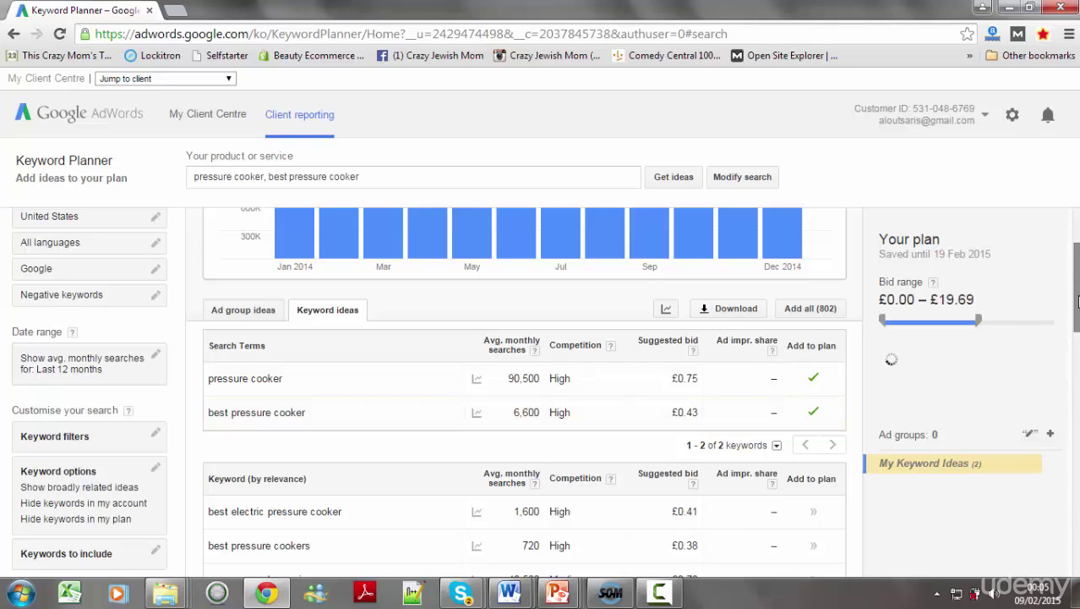
Sort the keyword ideas by highest average monthly searches and add "pressure cooker recipes" and "electric pressure cooker" to the plan.
scroll(514, 371, down, 2)
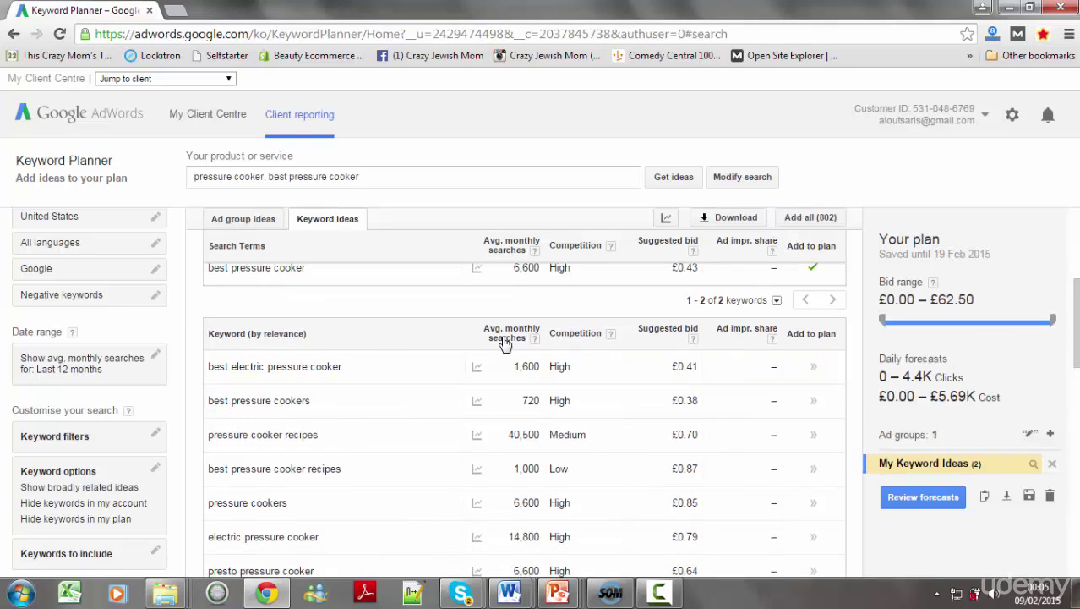
click(505, 338)
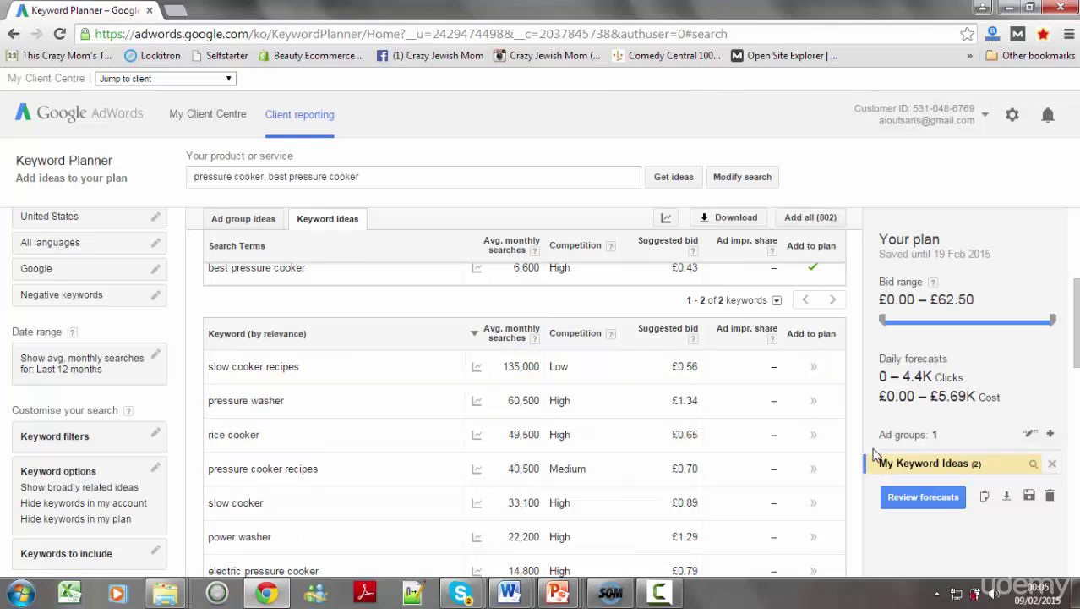
scroll(1074, 330, down, 1)
scroll(803, 344, down, 2)
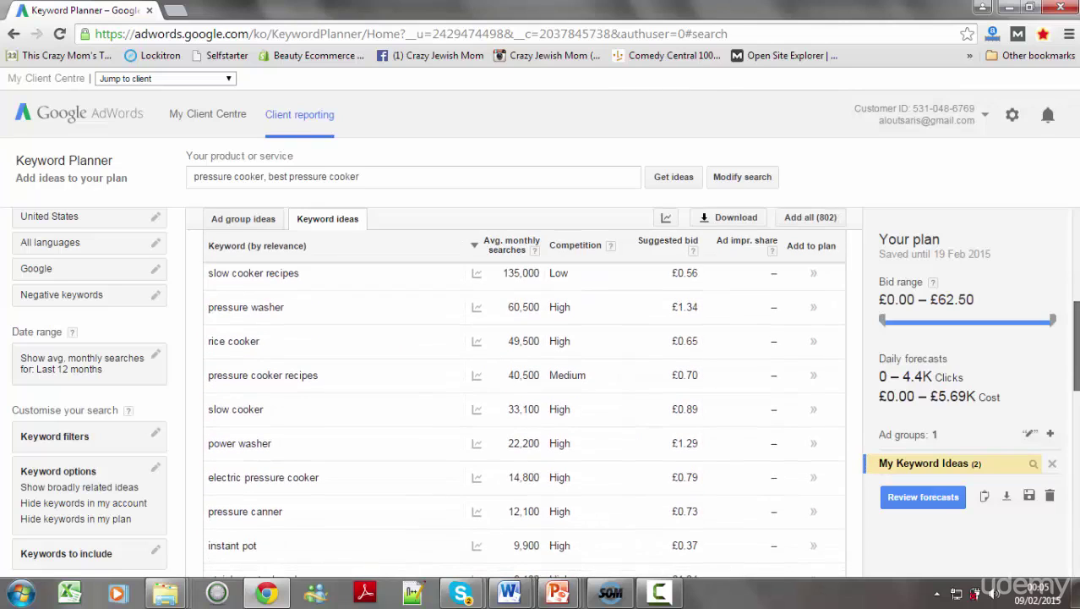
click(811, 320)
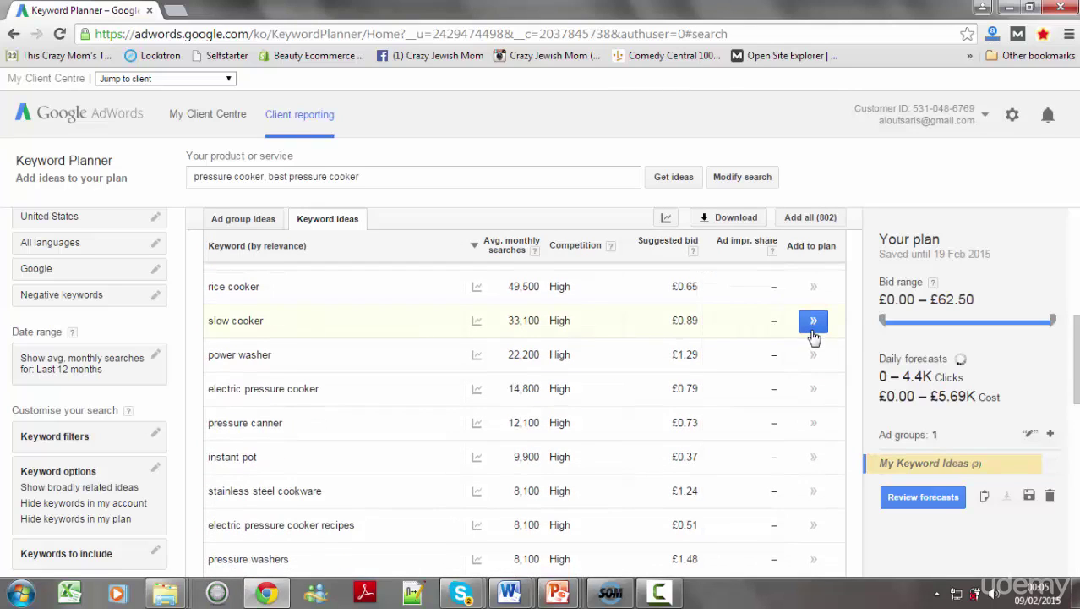
click(810, 392)
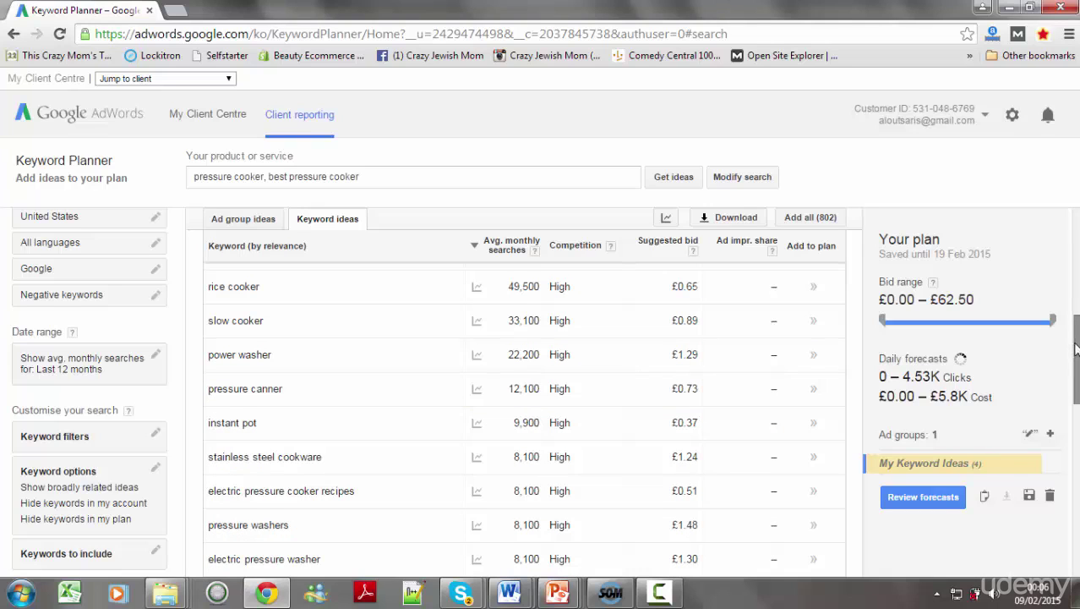
Add "electric pressure cooker recipes", "fagor pressure cooker" and "presto pressure cooker" to the plan.
scroll(1075, 348, down, 3)
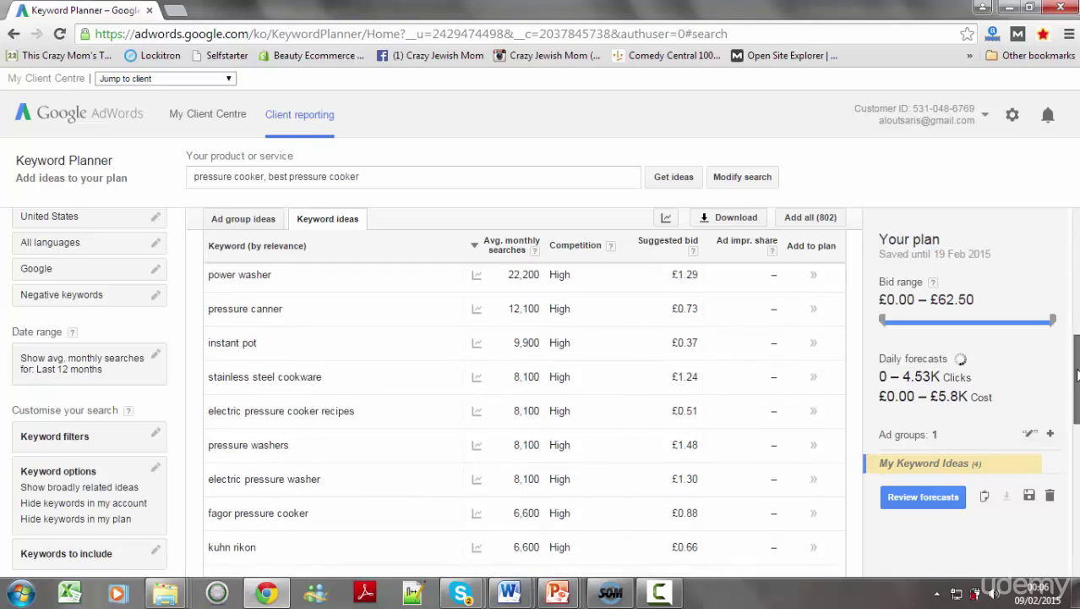
click(814, 334)
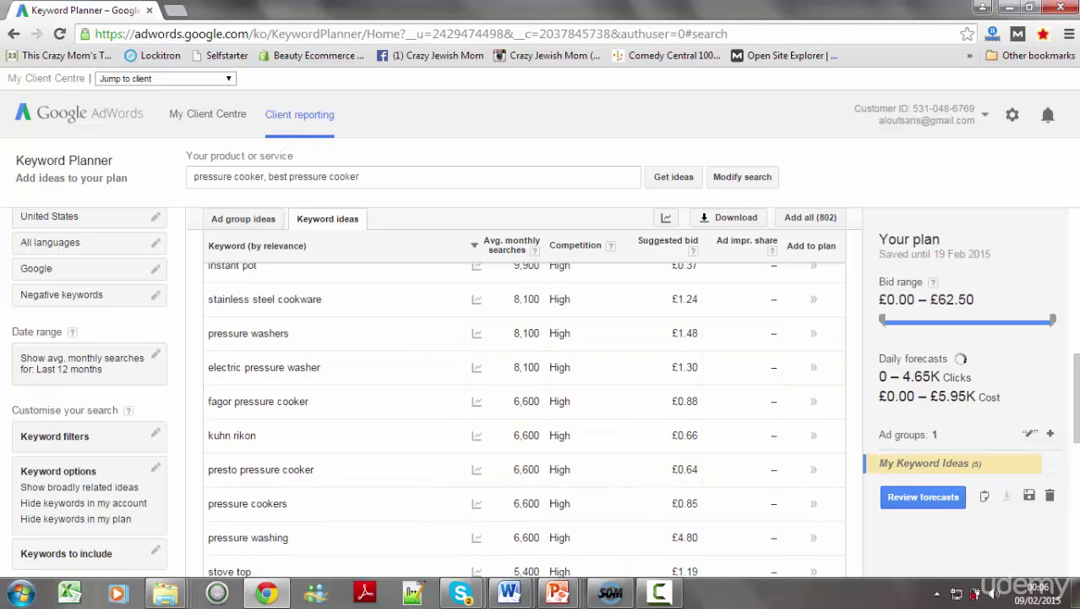
scroll(835, 347, down, 1)
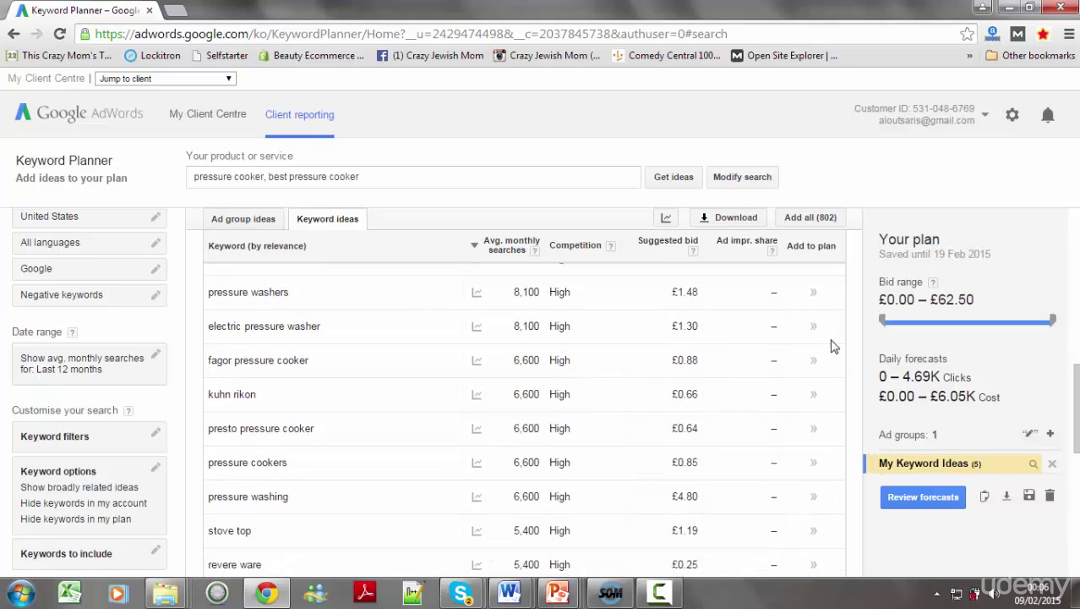
click(813, 360)
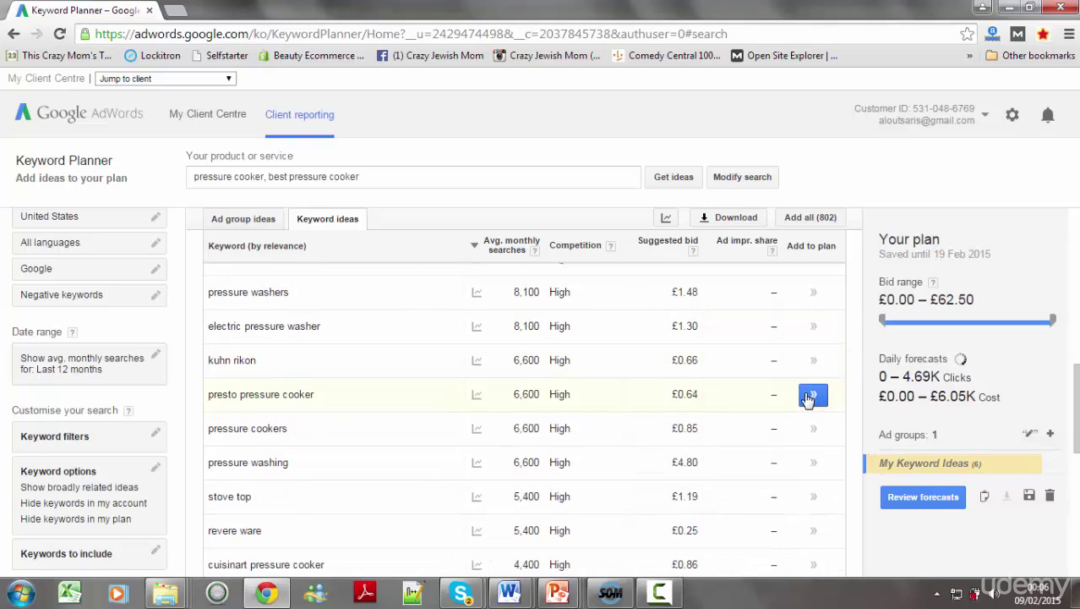
click(810, 396)
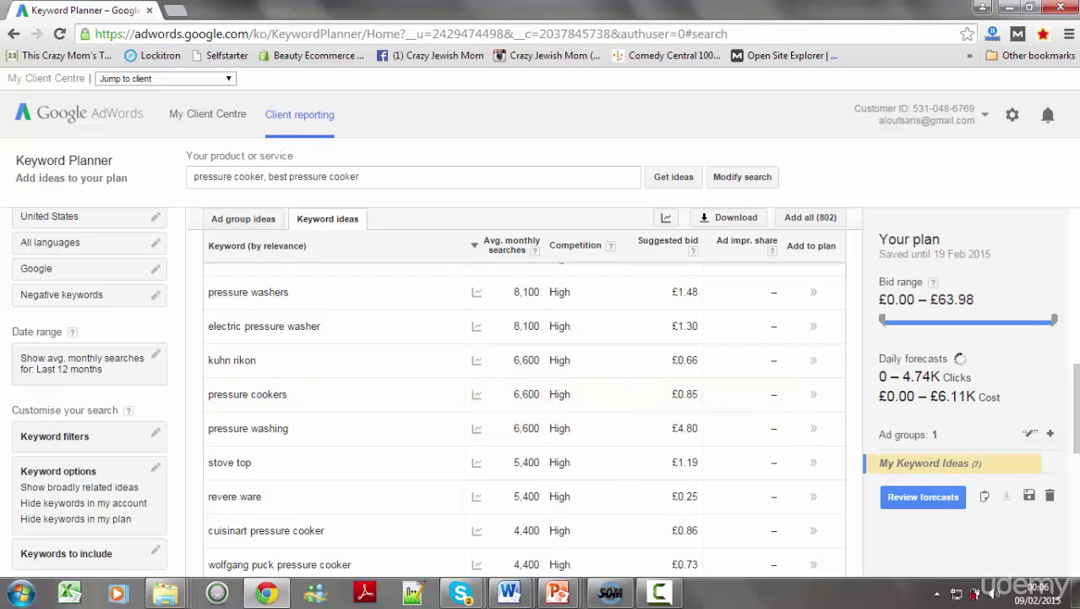
Add the brand keywords "cuisinart pressure cooker" and "wolfgang puck pressure cooker" to the plan.
scroll(794, 423, down, 3)
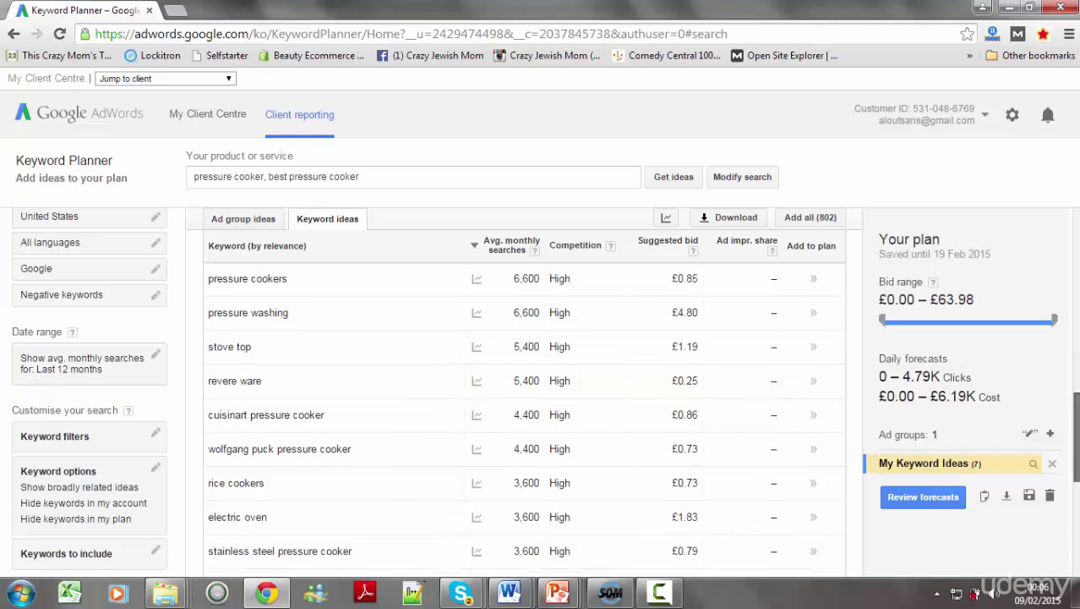
click(813, 417)
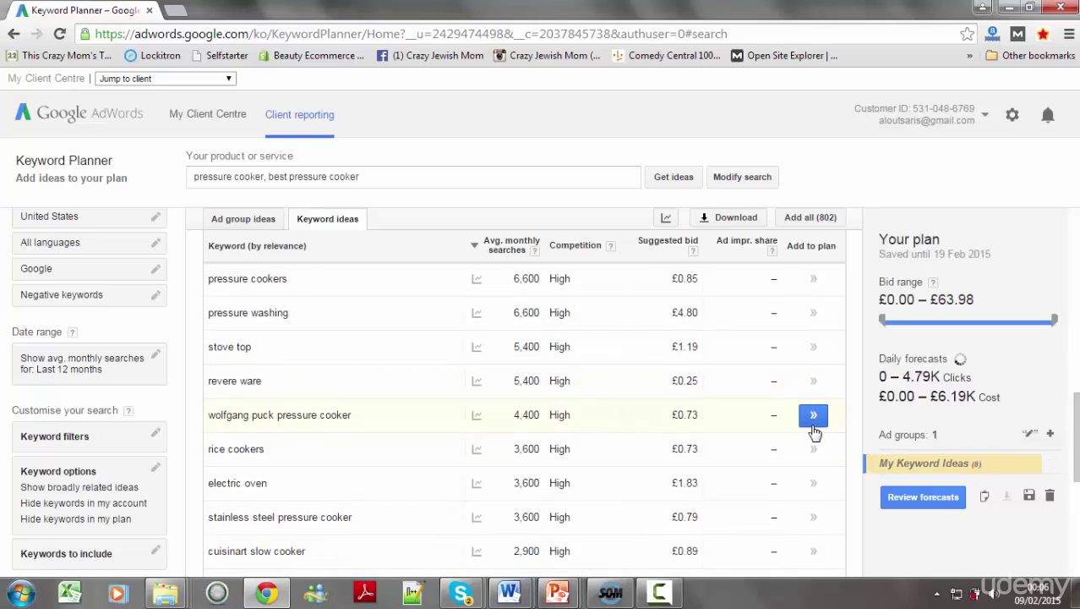
click(813, 427)
Add "stainless steel pressure cooker" and the pressure cooker pot roast, chicken recipes, chicken and beef stew keywords to the plan.
scroll(1040, 431, down, 2)
scroll(813, 287, down, 2)
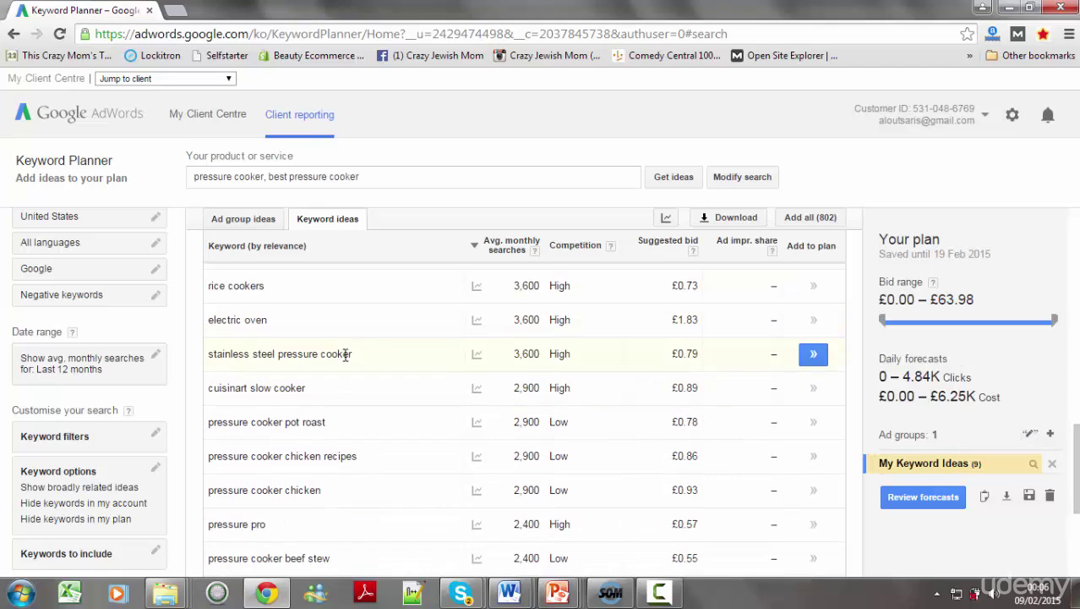
click(813, 354)
click(814, 386)
click(814, 389)
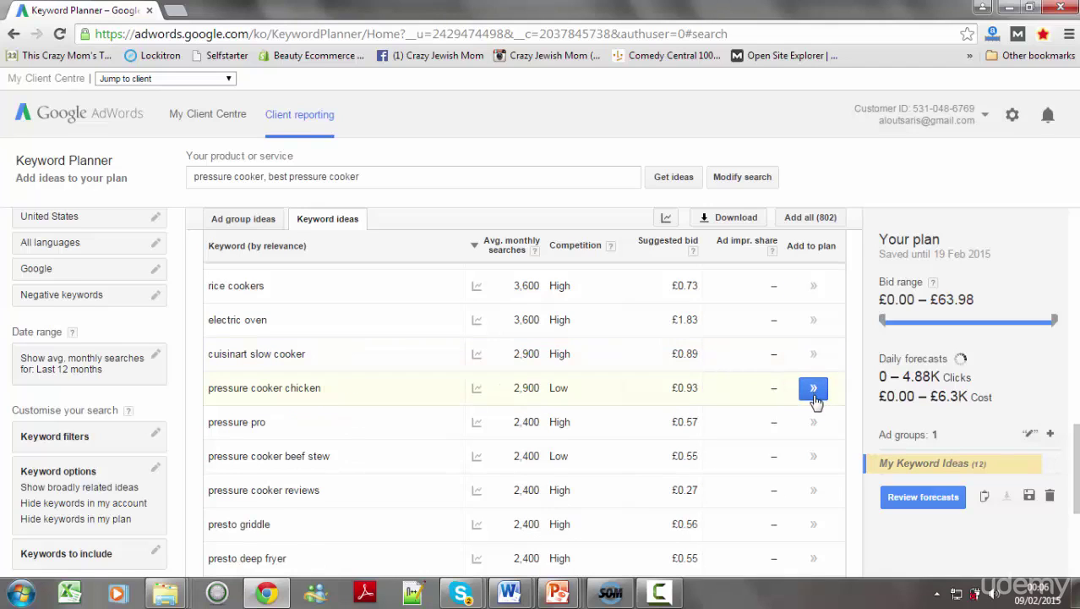
click(814, 391)
click(814, 422)
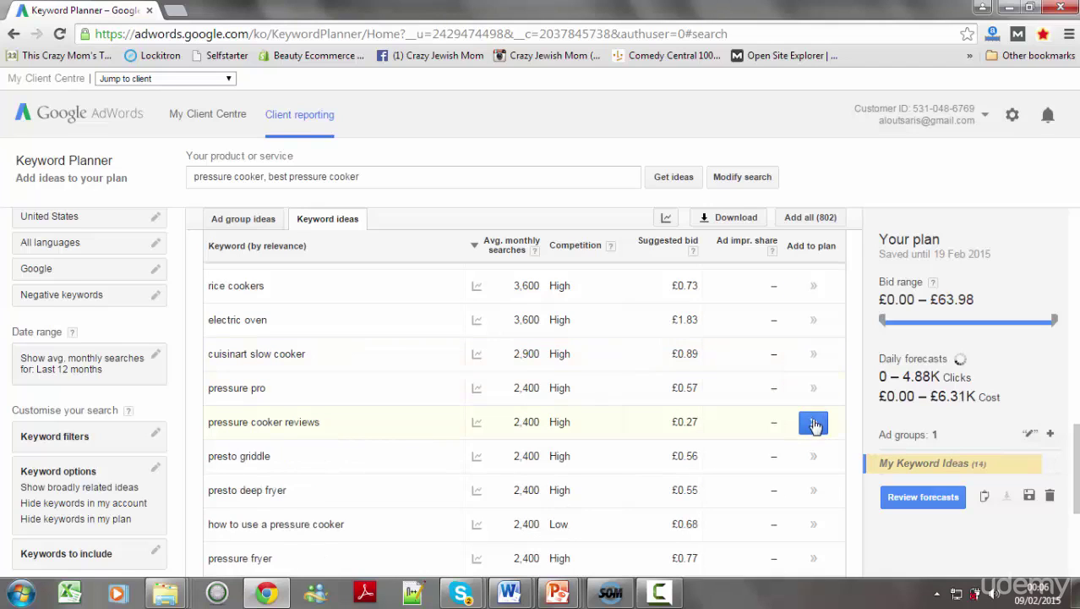
Add the keywords "pressure cooker reviews" and "how to use a pressure cooker" to the plan.
drag(251, 420, 326, 425)
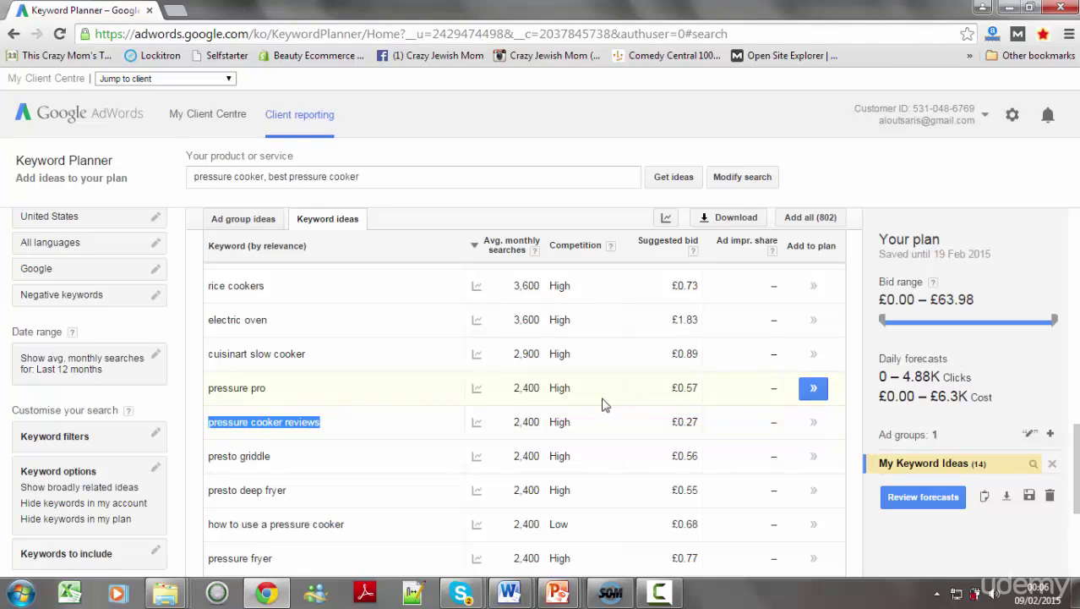
drag(515, 423, 529, 420)
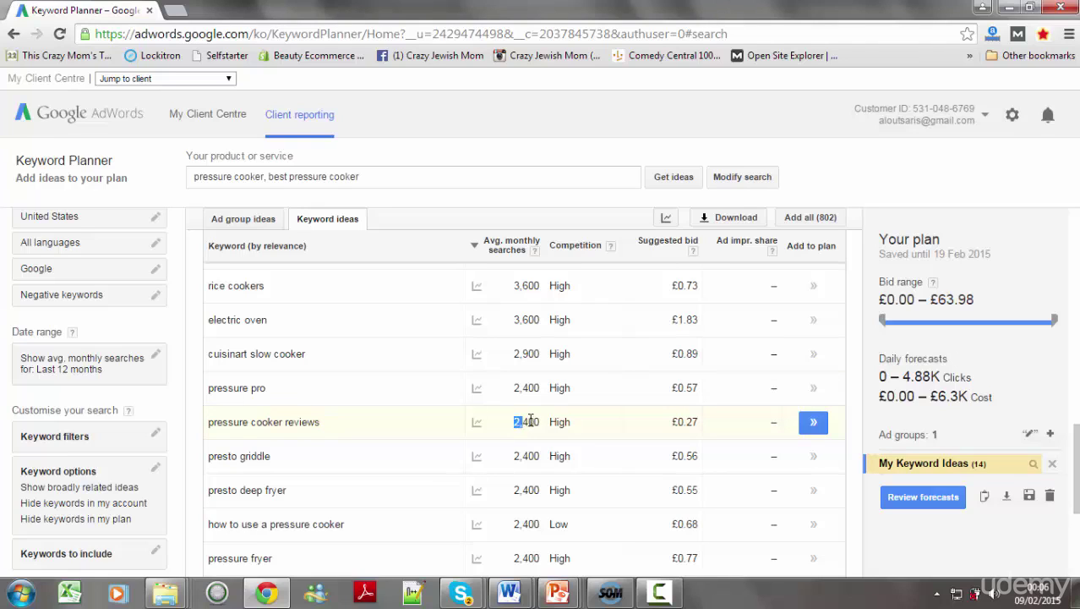
click(816, 424)
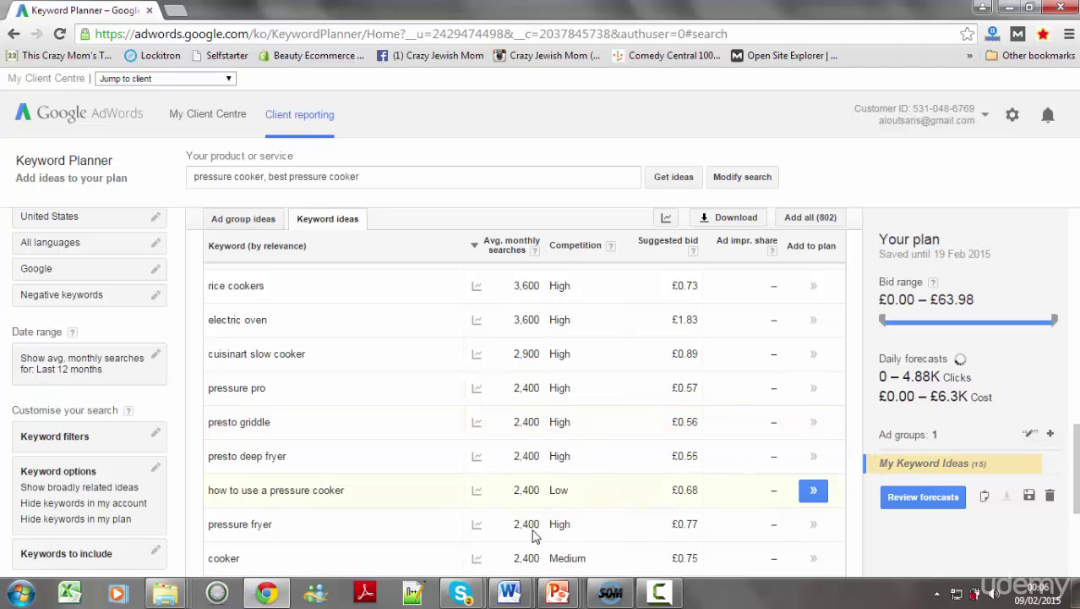
click(811, 492)
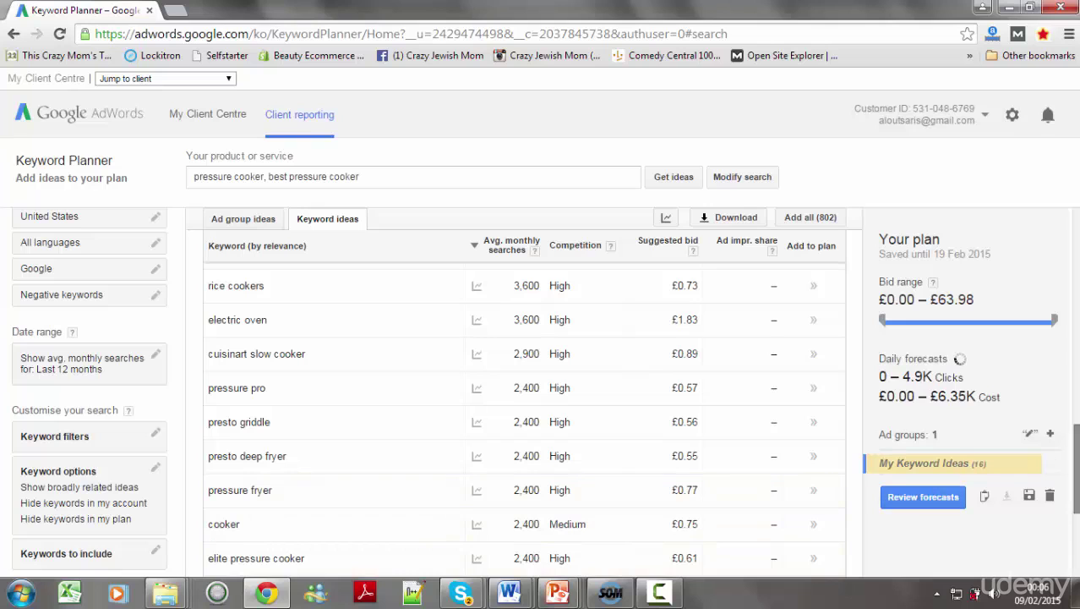
scroll(510, 411, down, 3)
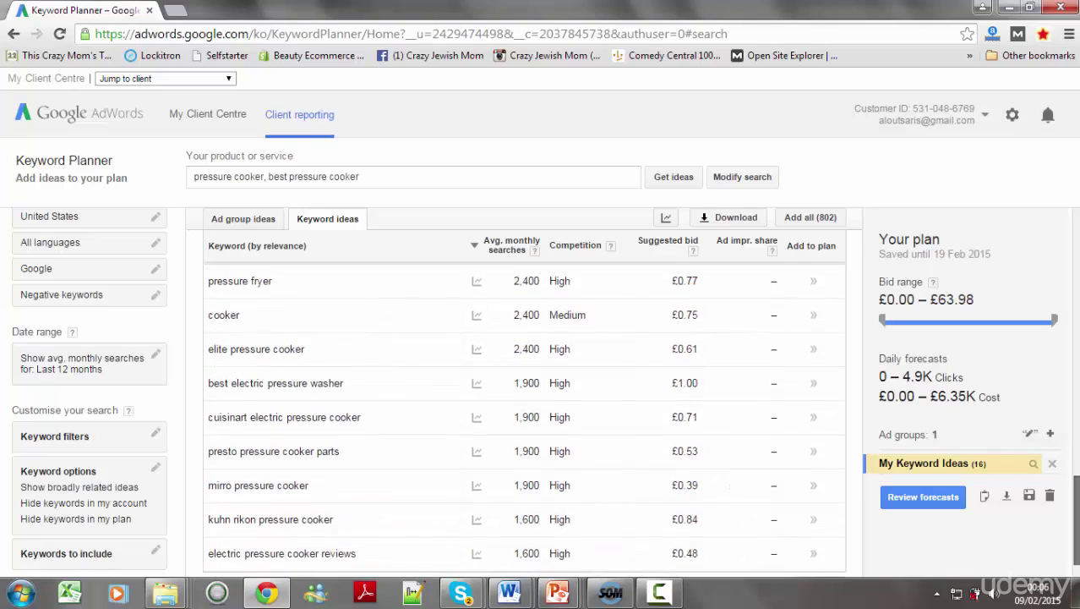
Add "elite pressure cooker", "best electric pressure washer" and "electric pressure cooker reviews" to the plan and show the next page of keyword ideas.
click(813, 351)
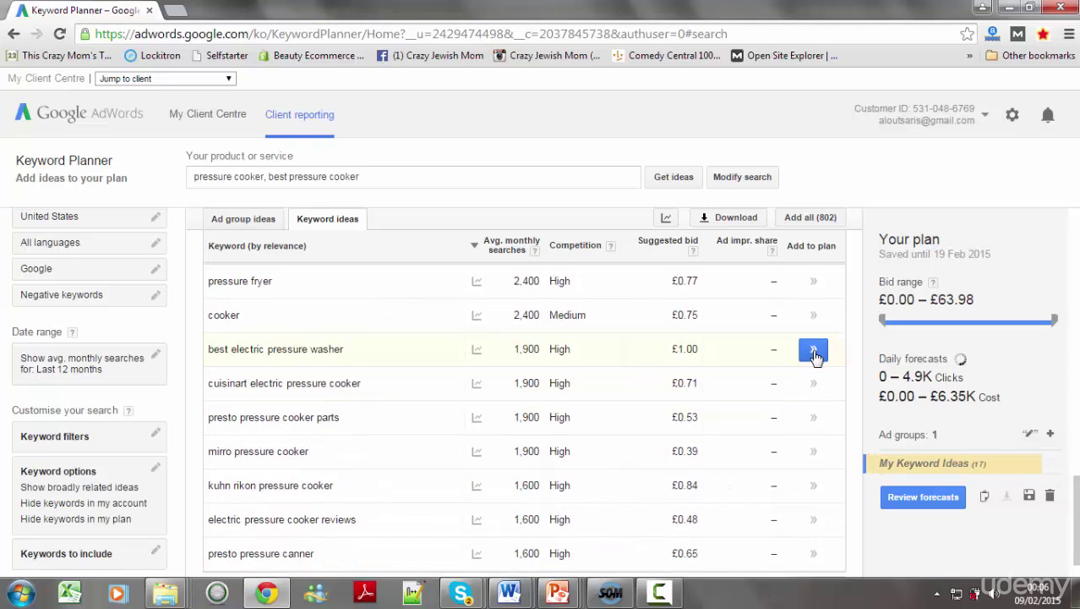
click(814, 352)
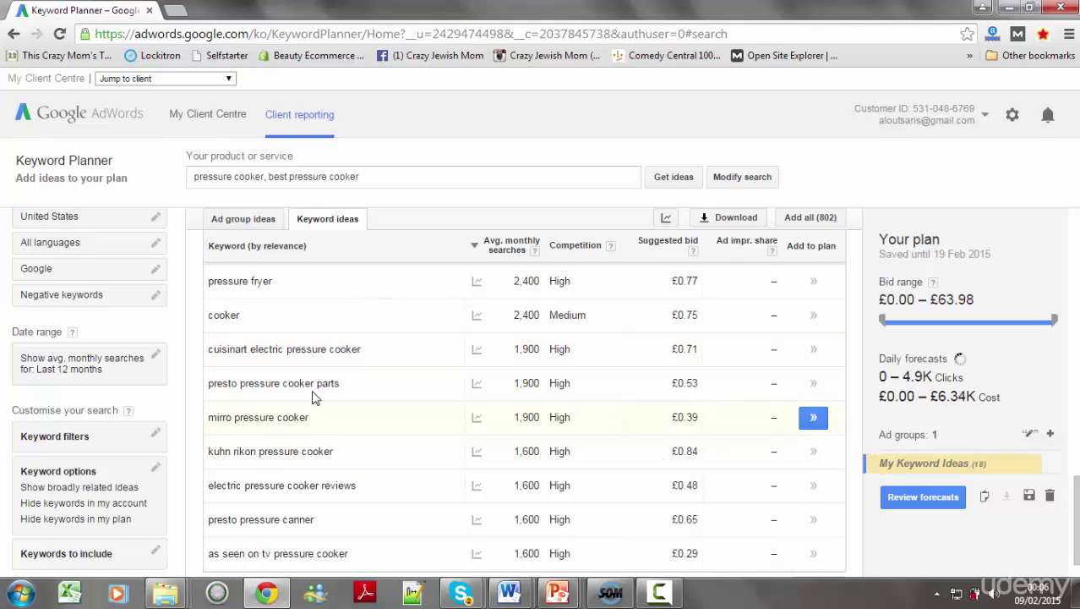
click(813, 485)
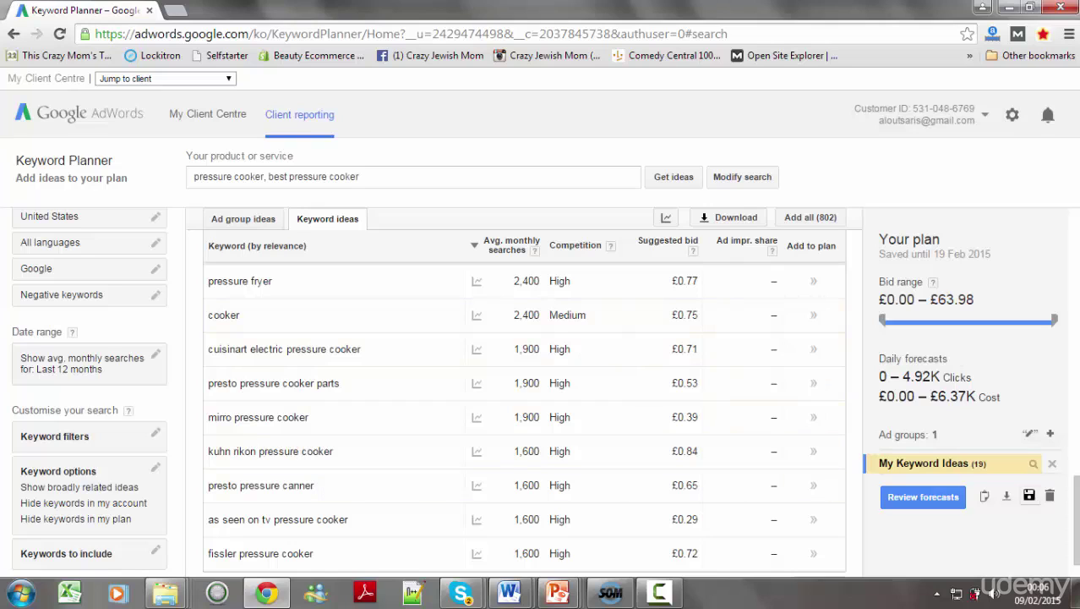
scroll(1001, 543, down, 1)
click(832, 543)
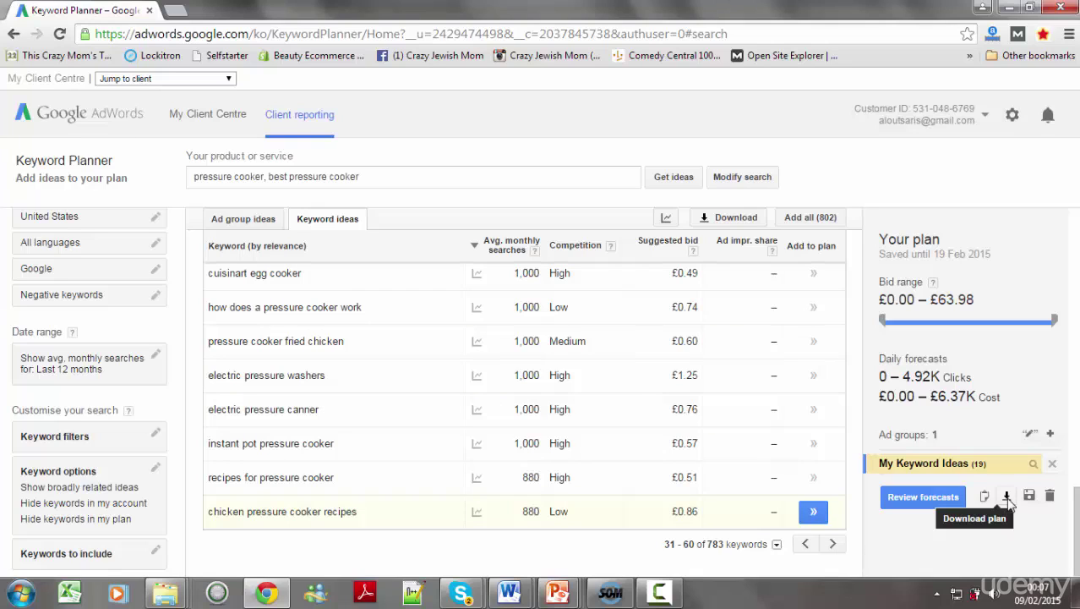
Open the 123-reg.co.uk domain registrar website in a new browser tab.
click(176, 10)
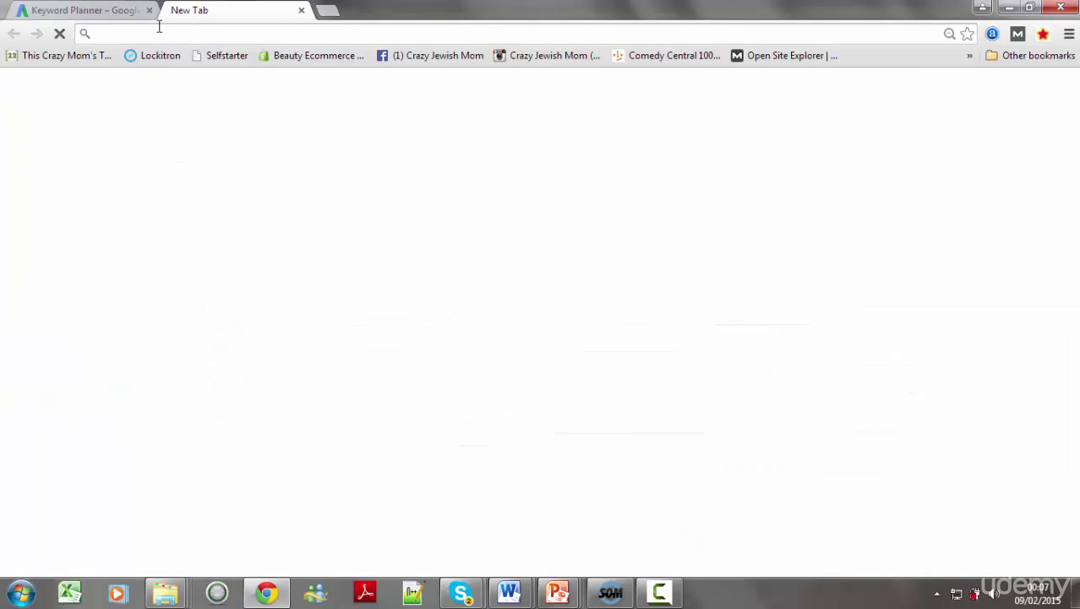
text(123)
click(155, 69)
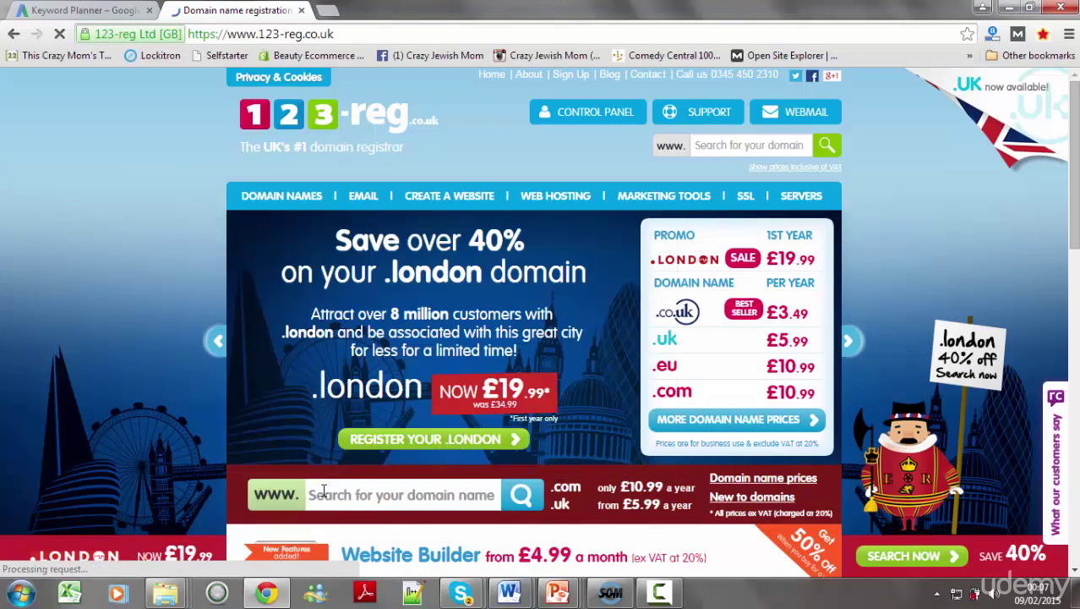
Search for the domain name "pressurecookerbest" and check which extensions are available.
click(323, 493)
text(pr)
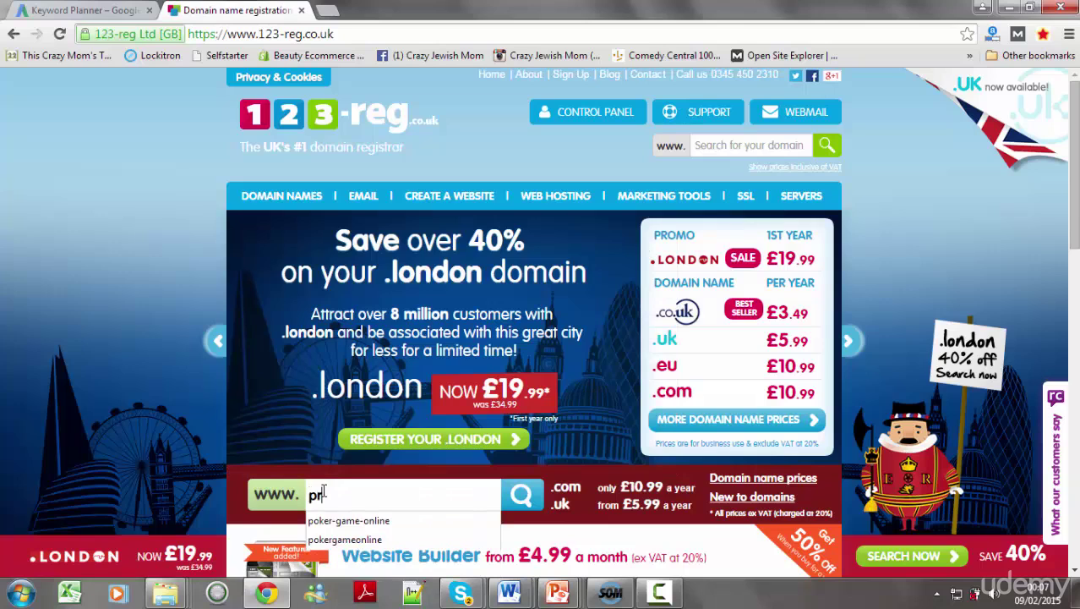
text(essurecookerbest)
click(317, 520)
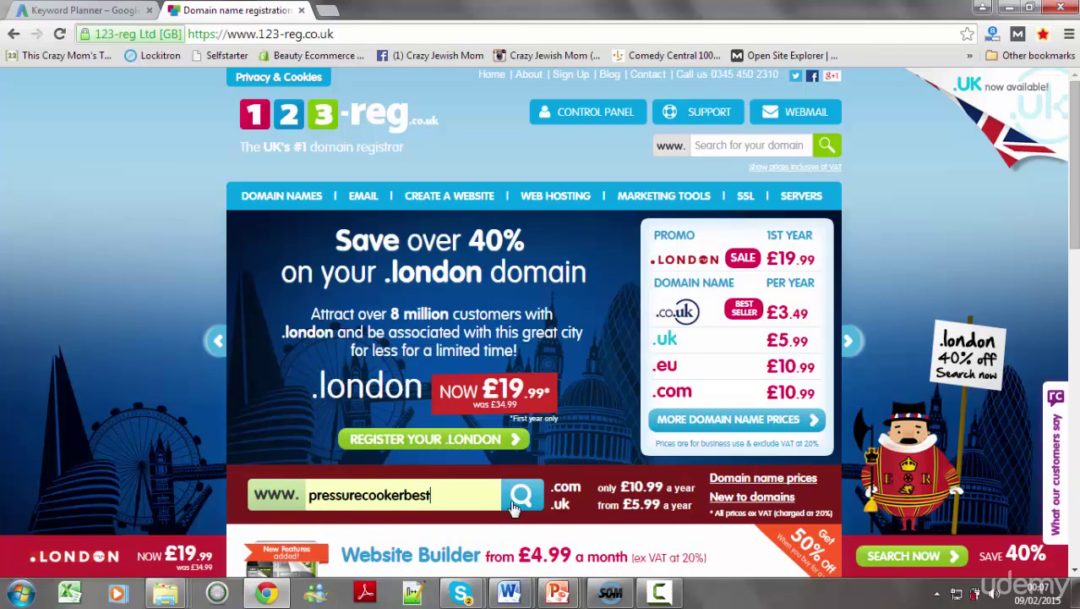
click(529, 502)
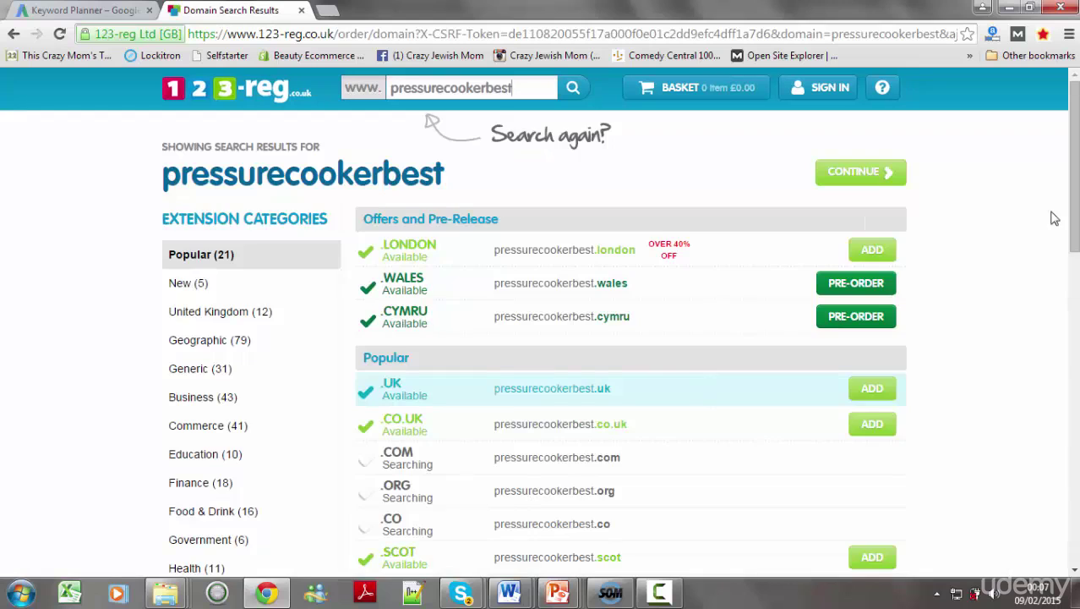
scroll(961, 301, down, 1)
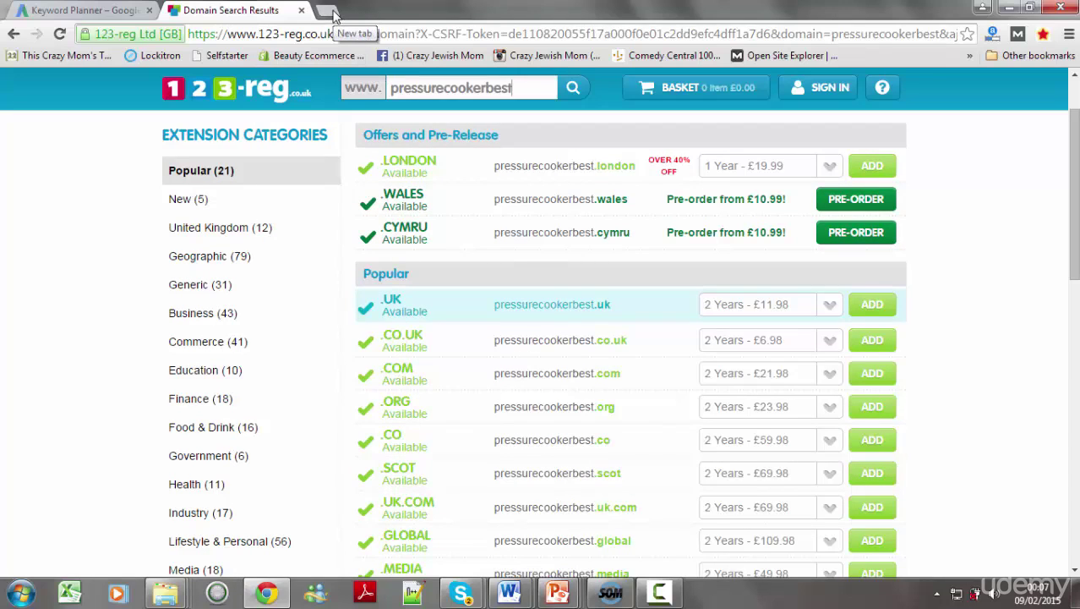
Go to google.com in the same tab and search for "best pressure cooker".
click(255, 34)
text(google.com)
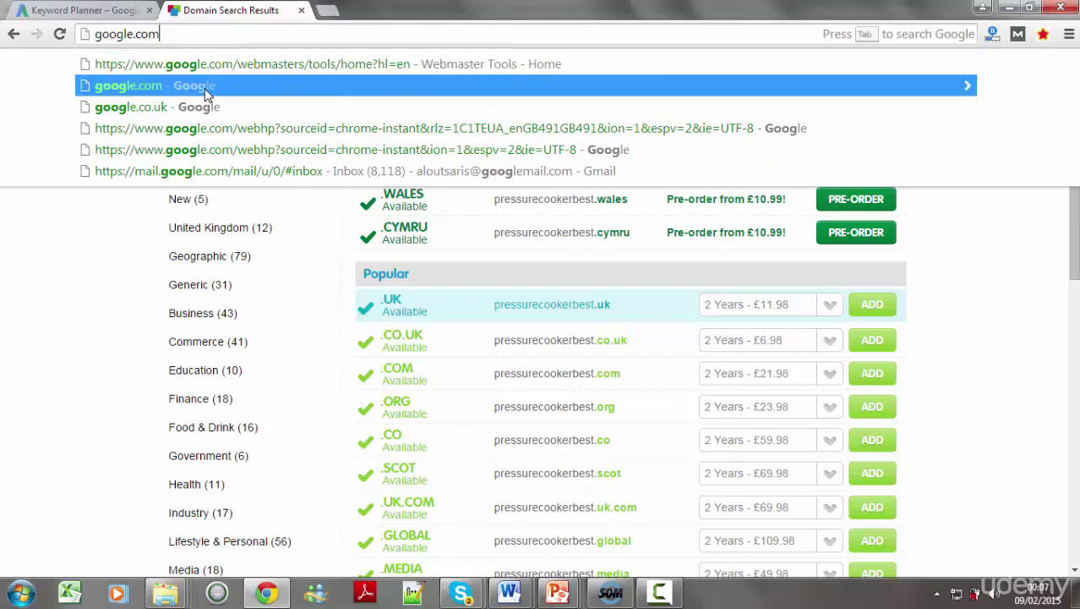
click(205, 86)
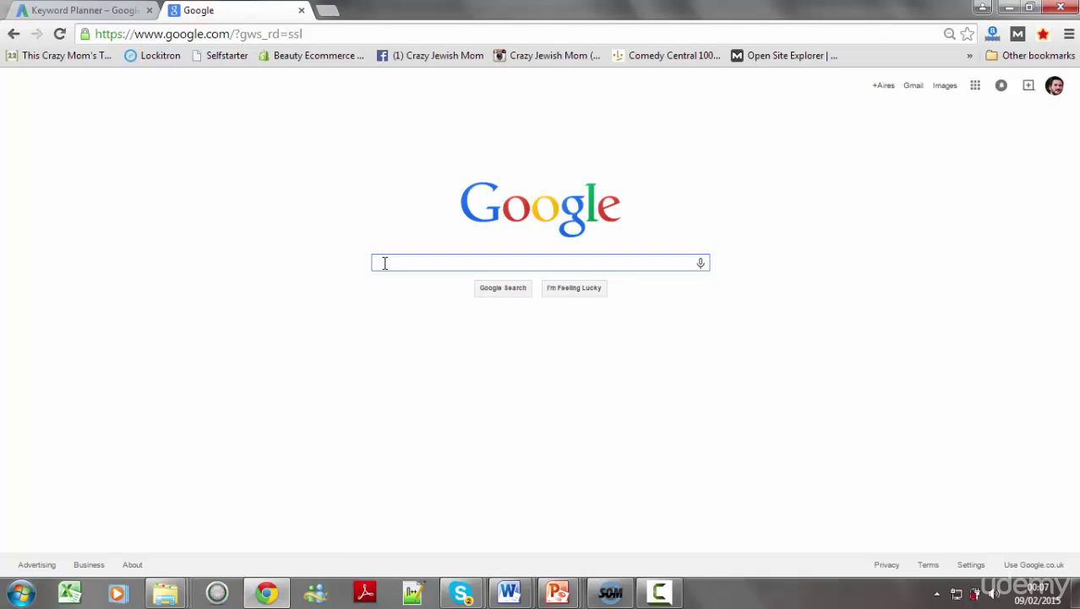
text(best pre)
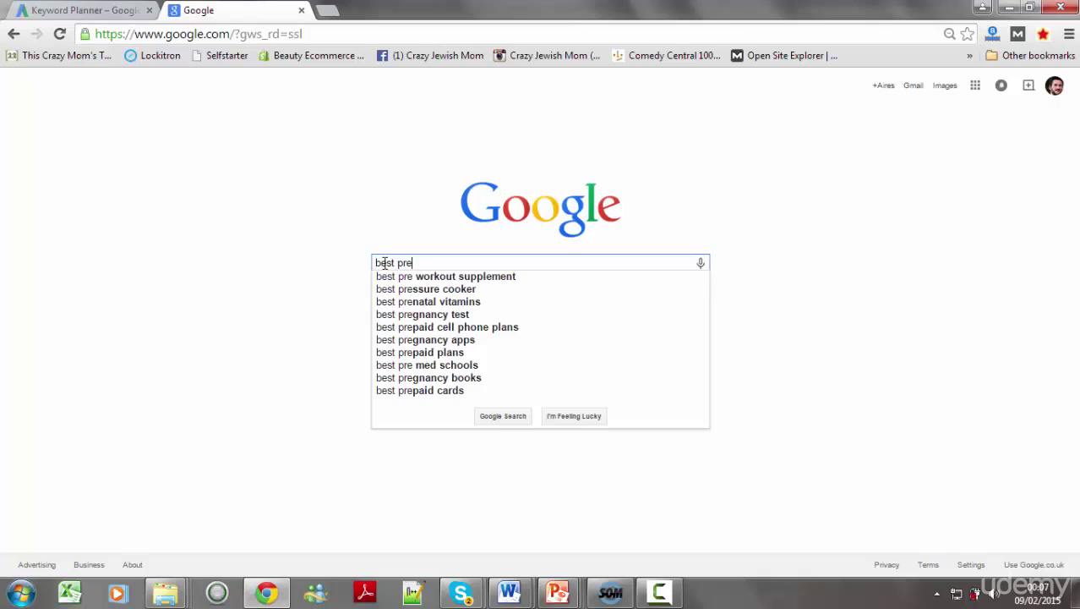
text(ssure)
click(410, 278)
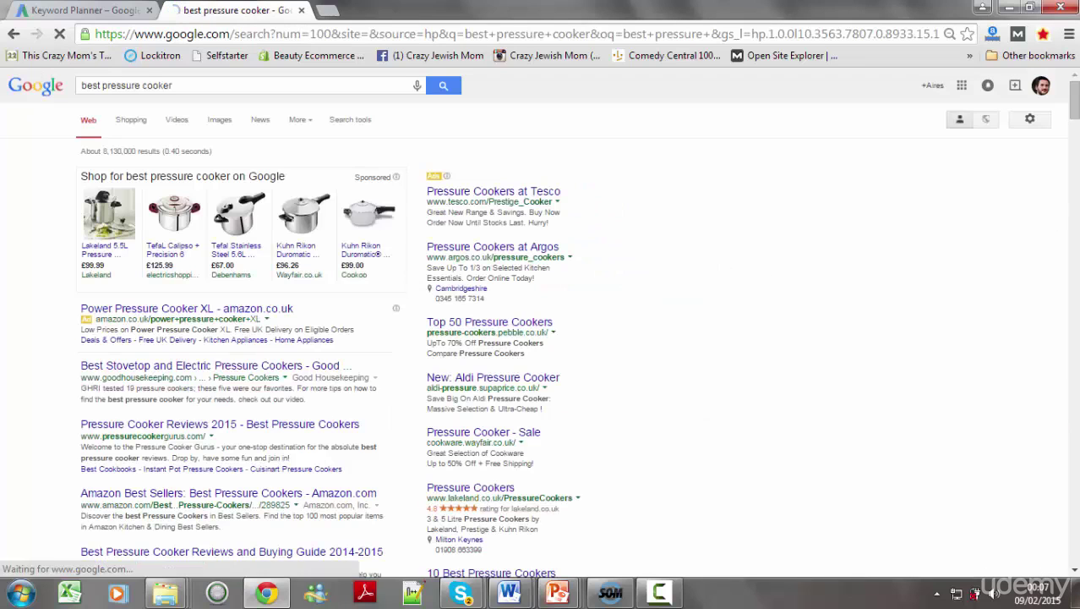
scroll(1075, 115, down, 2)
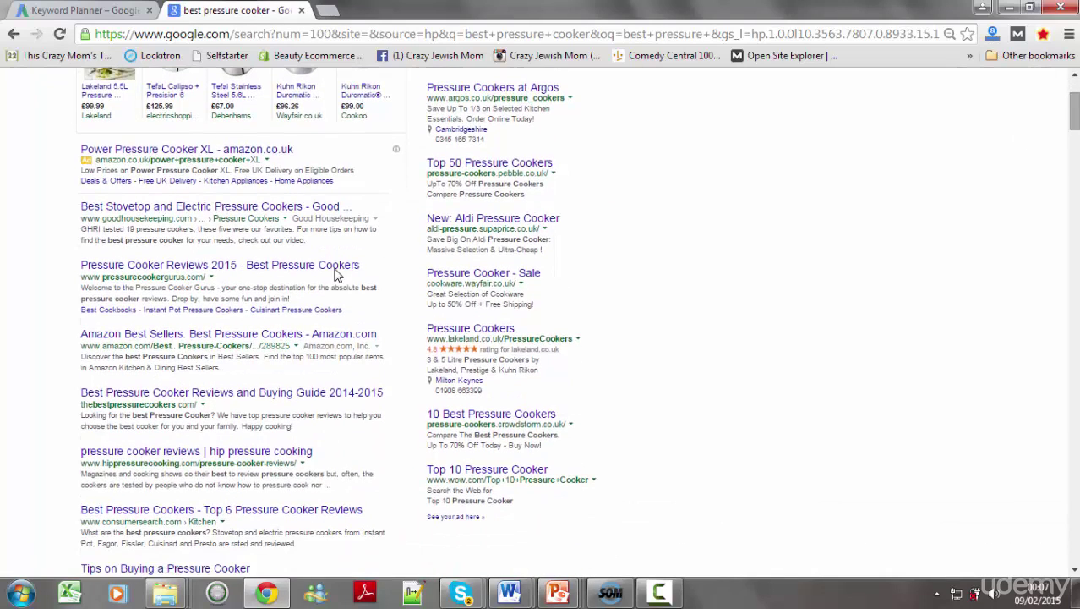
drag(136, 288, 85, 283)
key(ctrl+c)
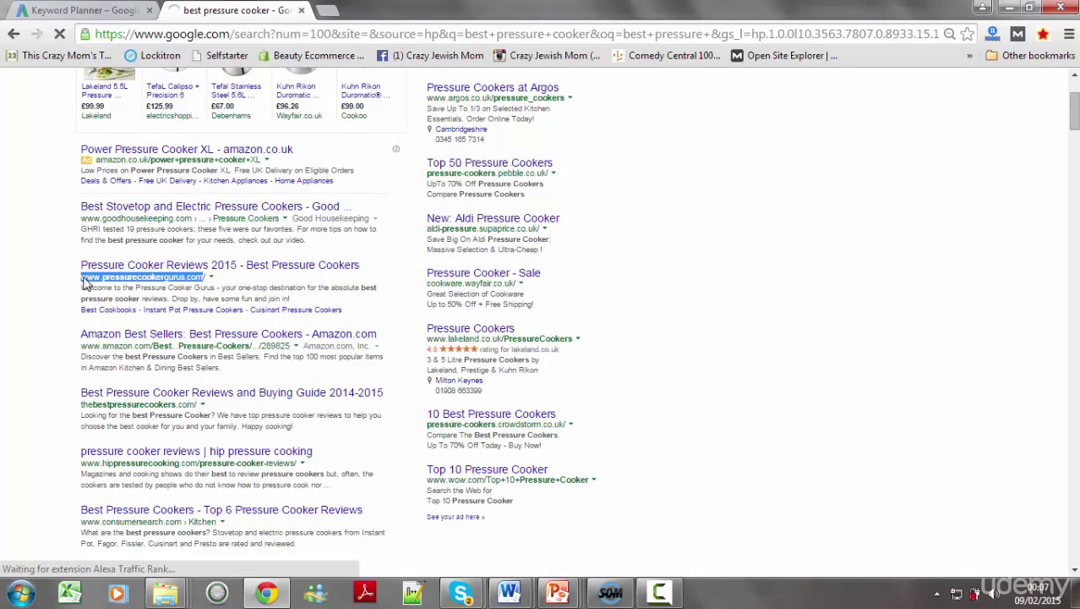
Open the SEMrush website in a new browser tab.
click(328, 11)
text(sem)
key(Return)
click(229, 10)
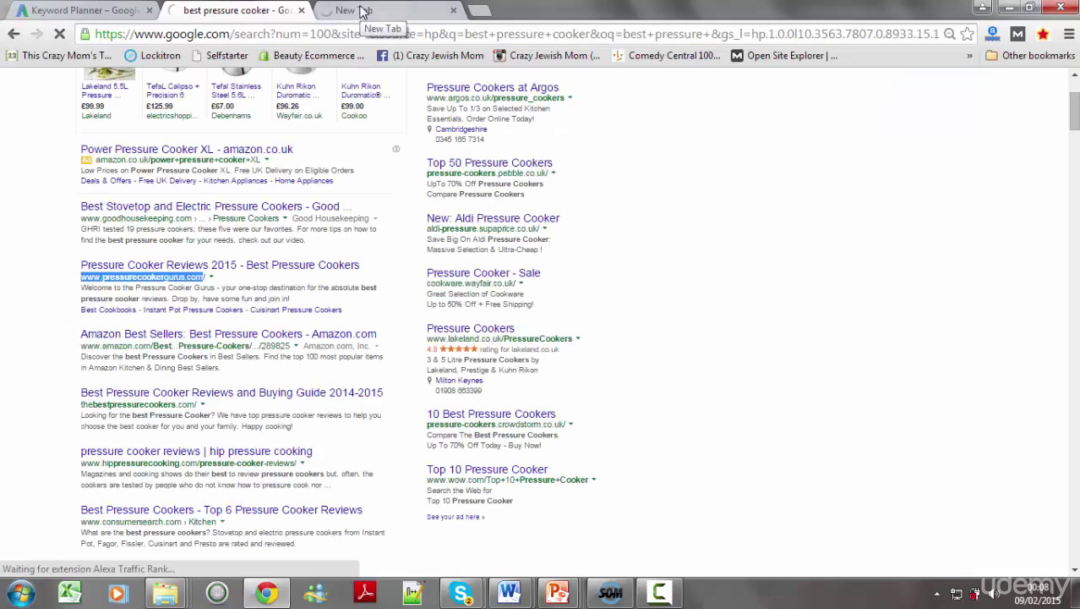
click(361, 10)
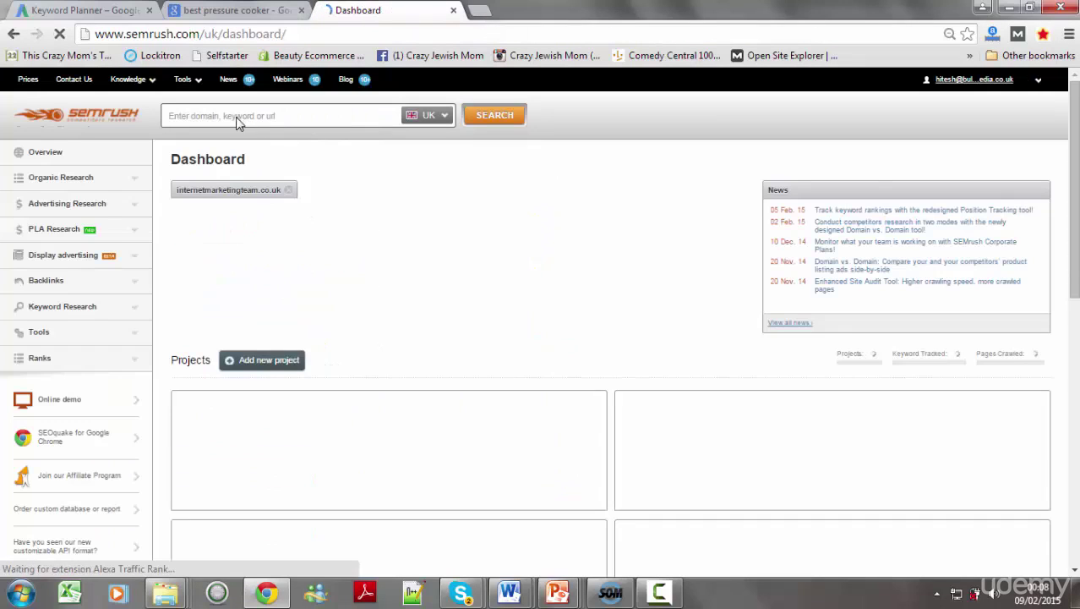
click(235, 115)
key(ctrl+v)
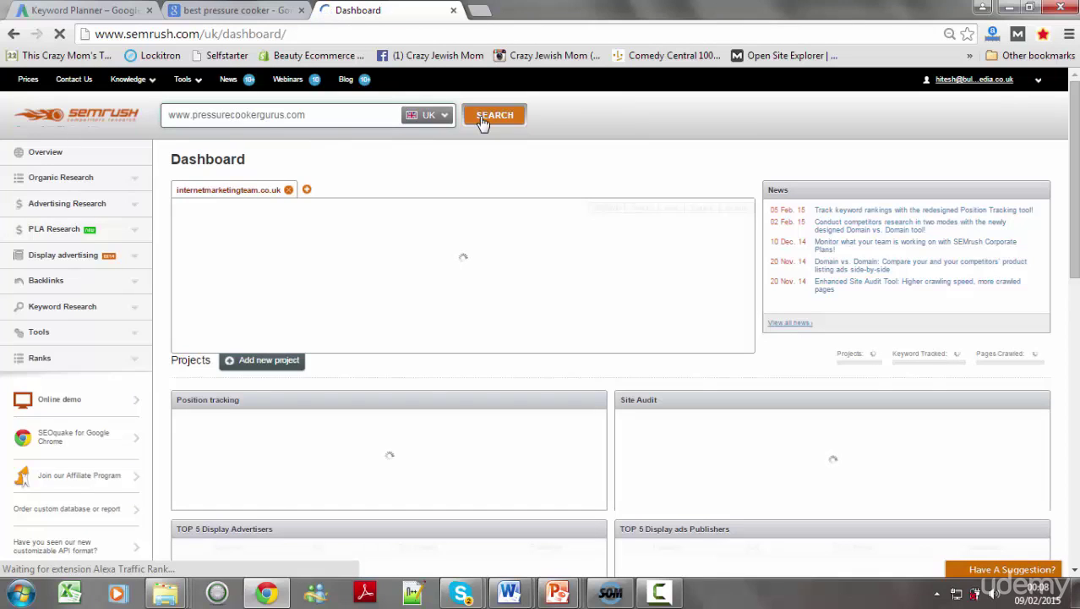
click(444, 119)
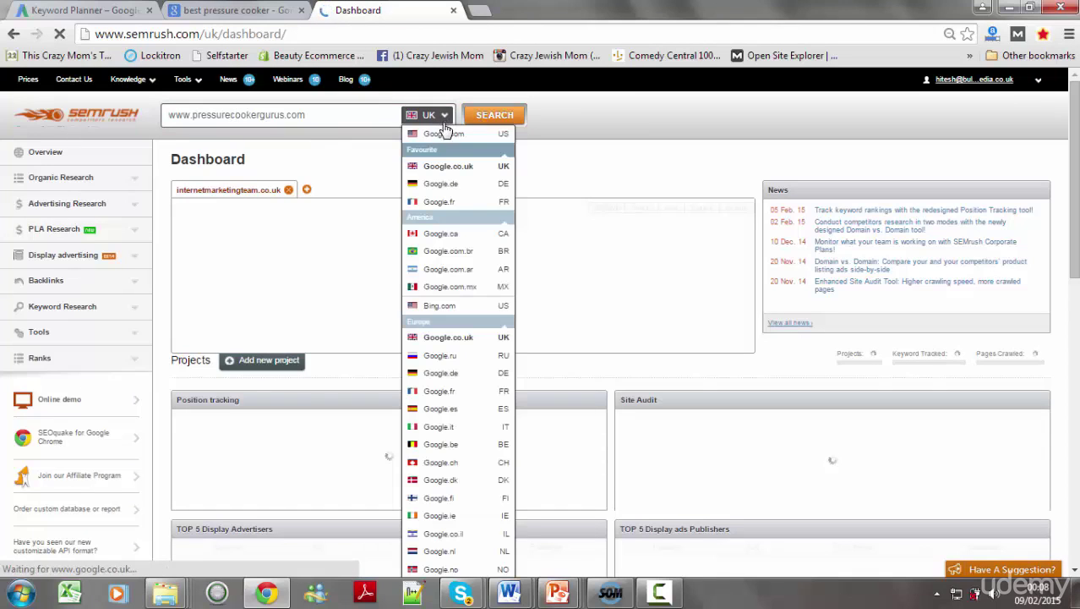
click(437, 137)
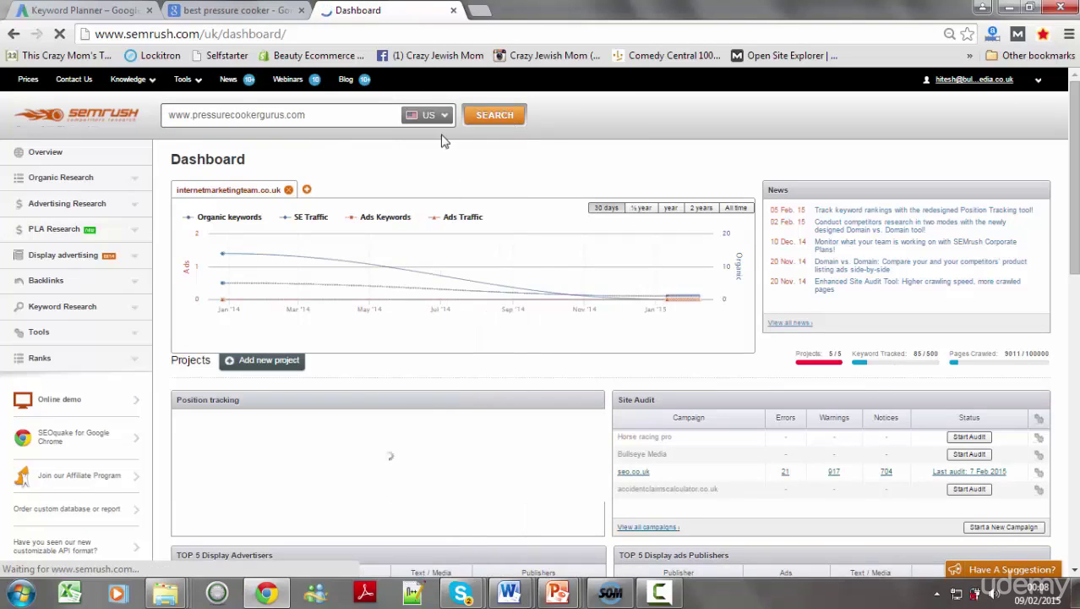
click(486, 123)
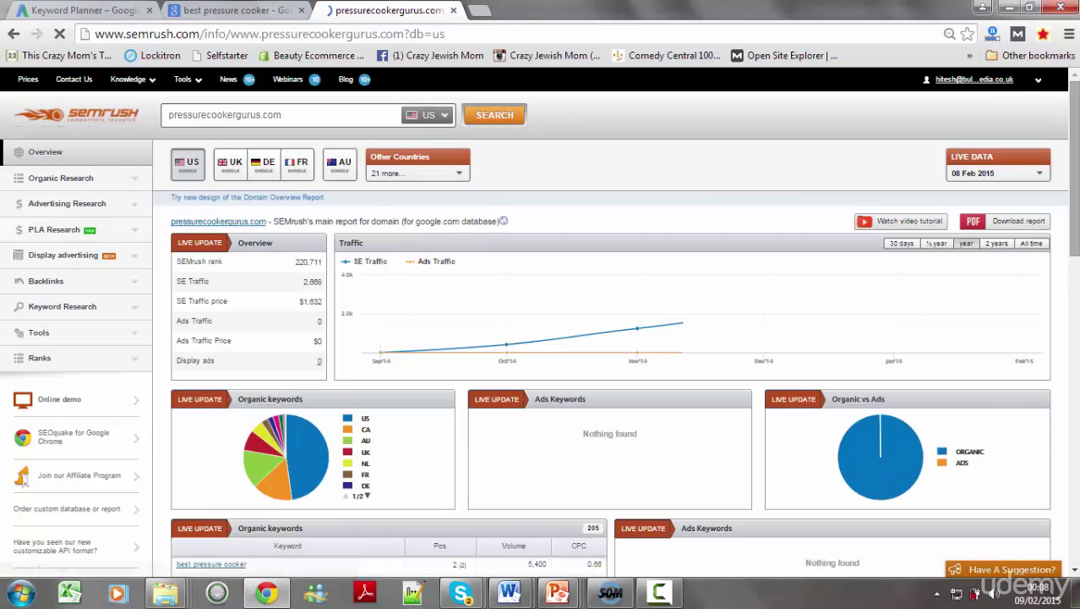
Open the full organic keywords report for pressurecookergurus.com from the domain overview.
scroll(540, 338, down, 3)
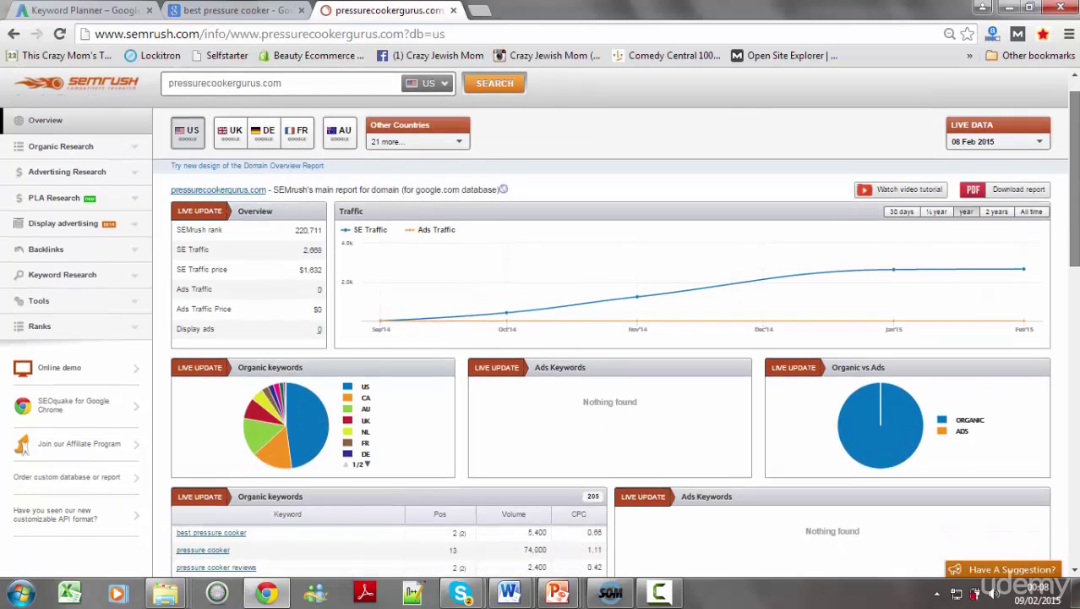
scroll(448, 406, down, 1)
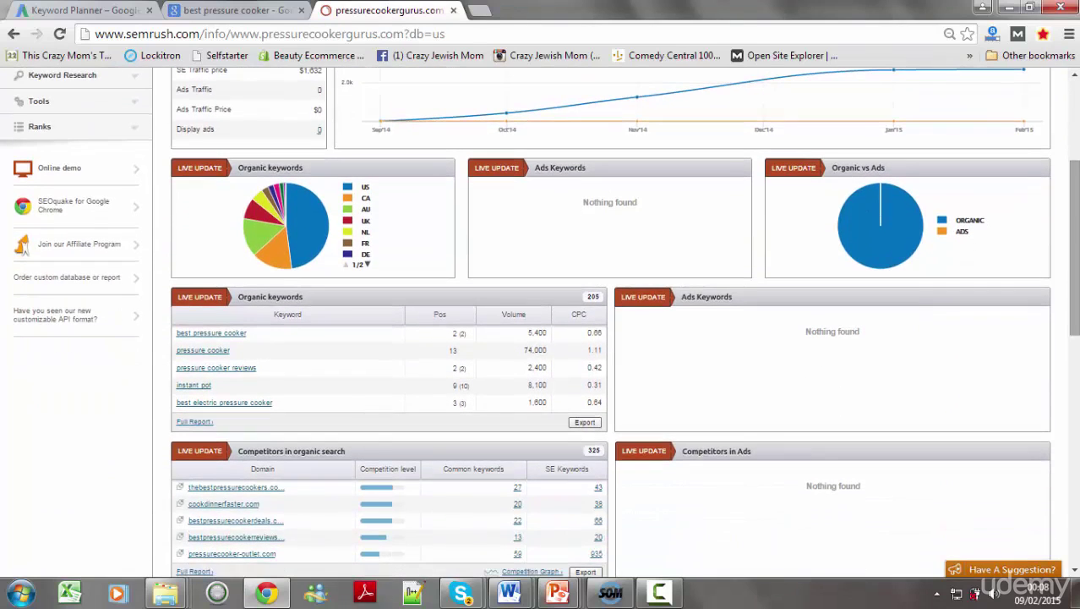
click(199, 424)
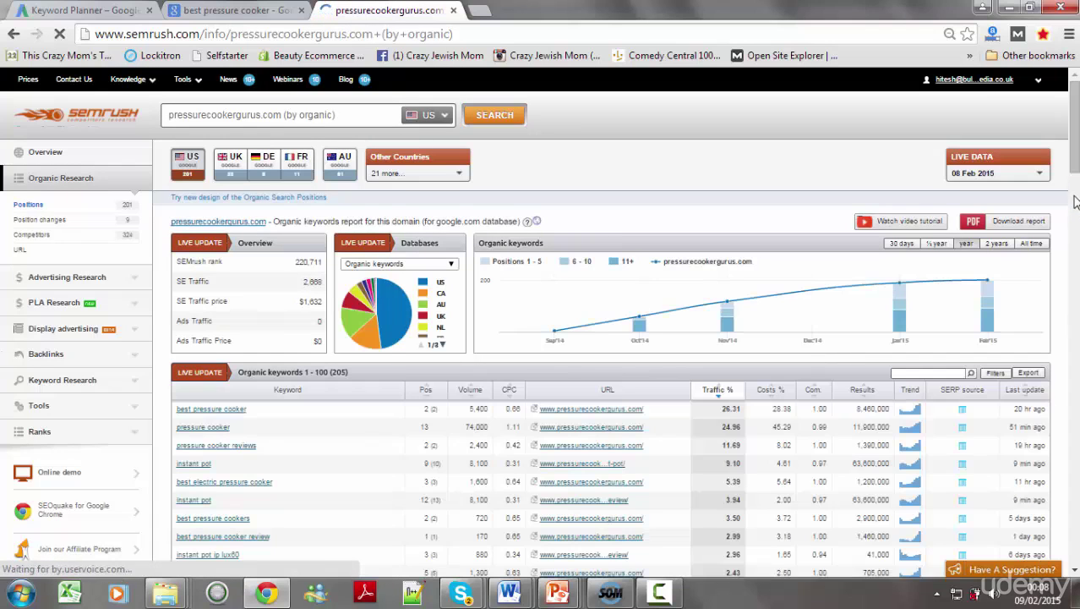
Examine the organic keywords pressurecookergurus.com ranks for, with their positions, volumes and traffic shares.
drag(1075, 165, 1075, 184)
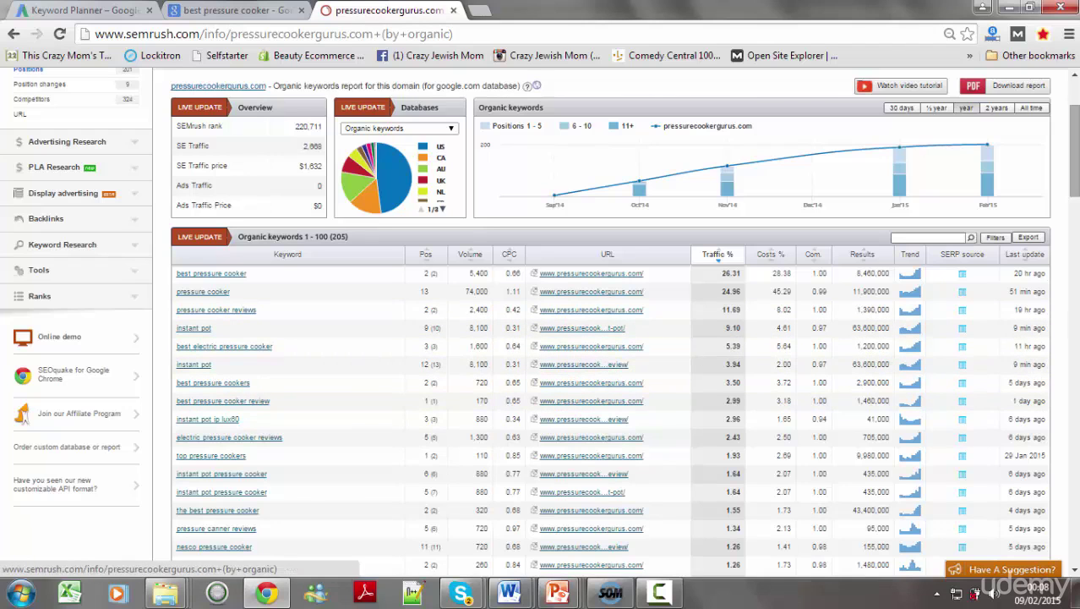
scroll(311, 318, down, 2)
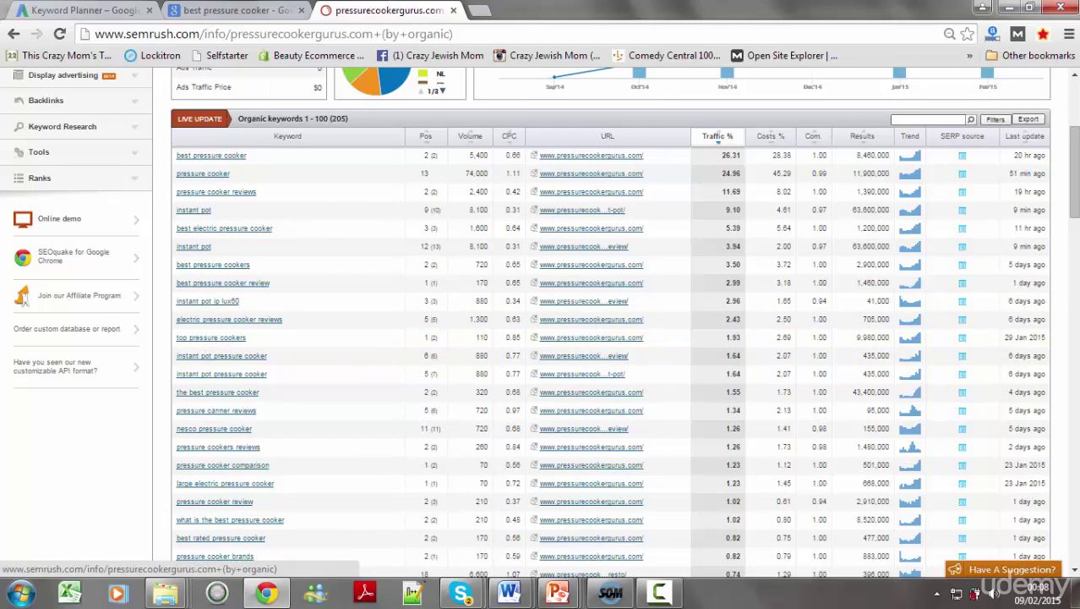
scroll(541, 339, down, 3)
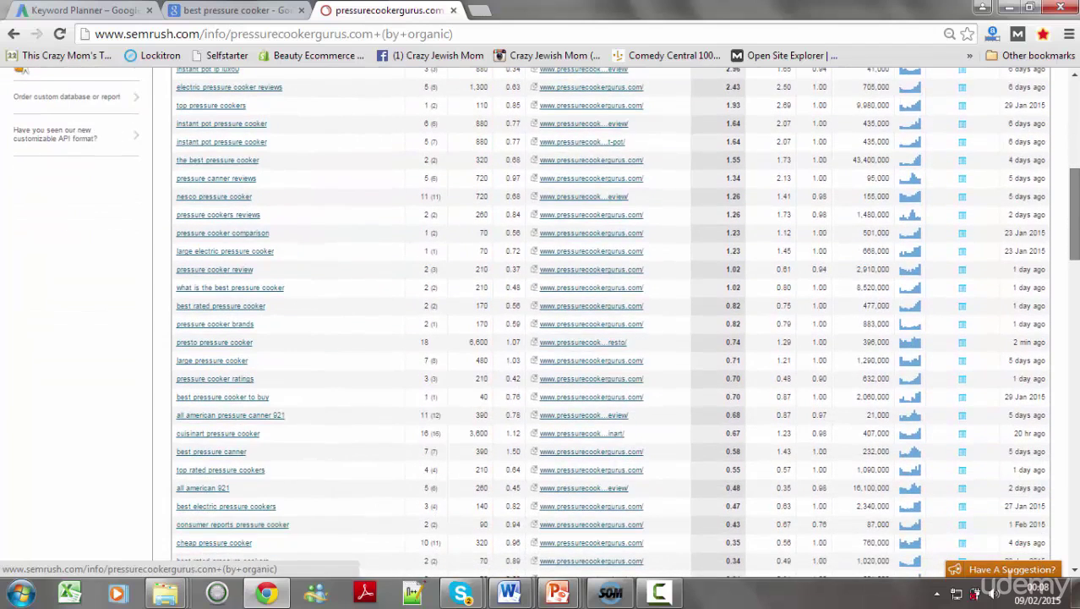
scroll(245, 396, down, 1)
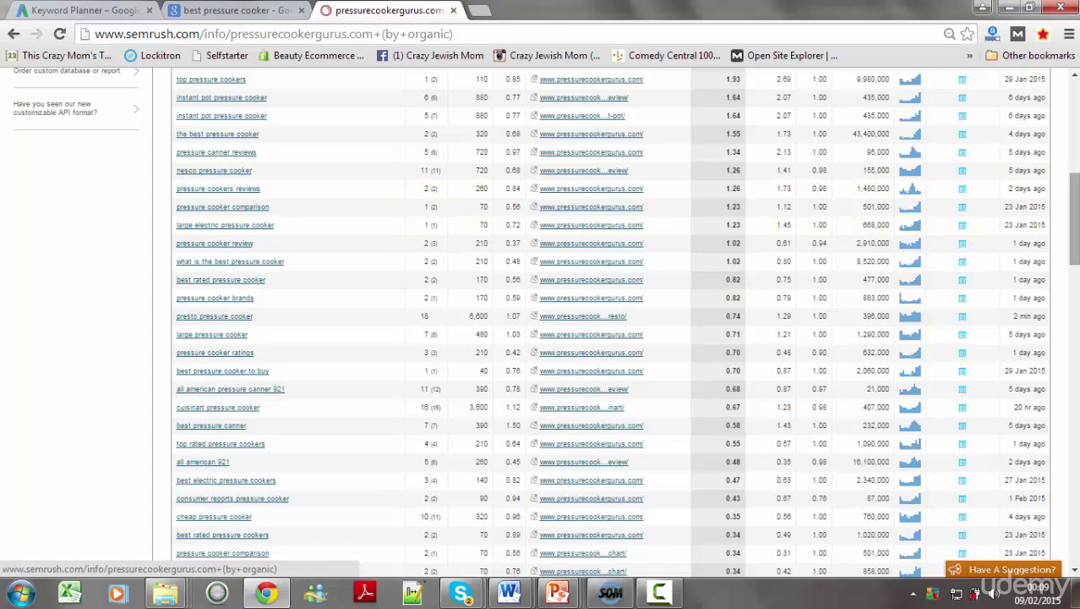
scroll(1071, 219, up, 2)
scroll(1077, 180, up, 3)
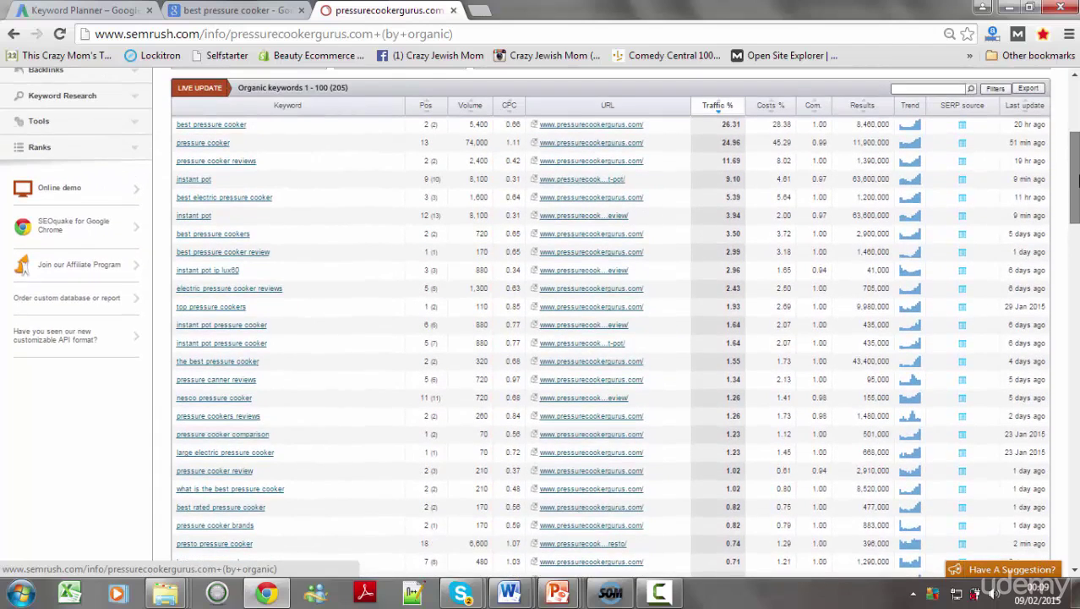
scroll(1078, 179, up, 1)
scroll(1077, 169, up, 1)
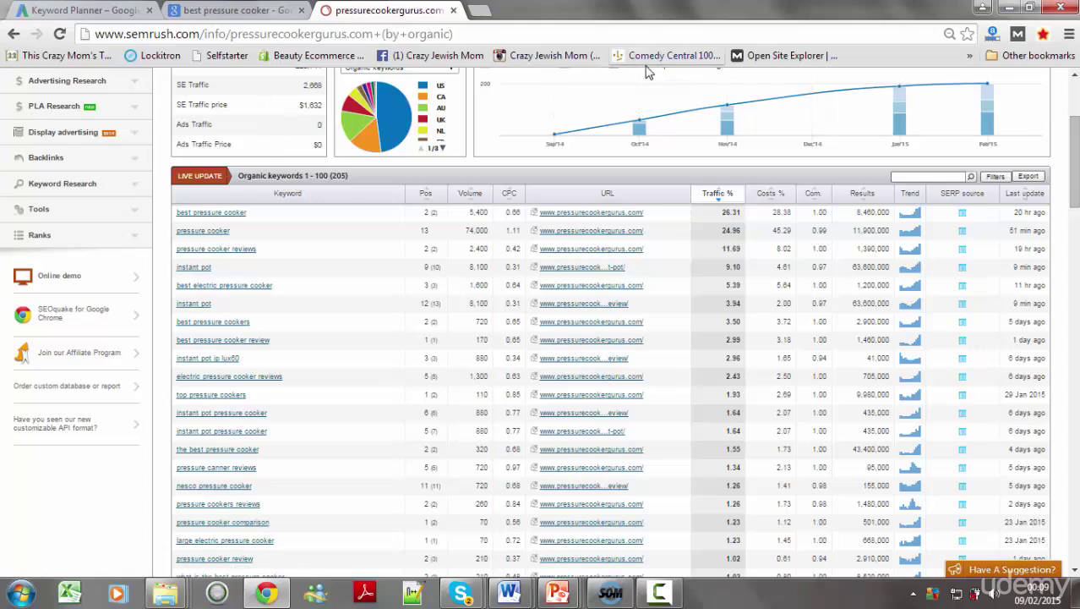
click(385, 36)
text(open)
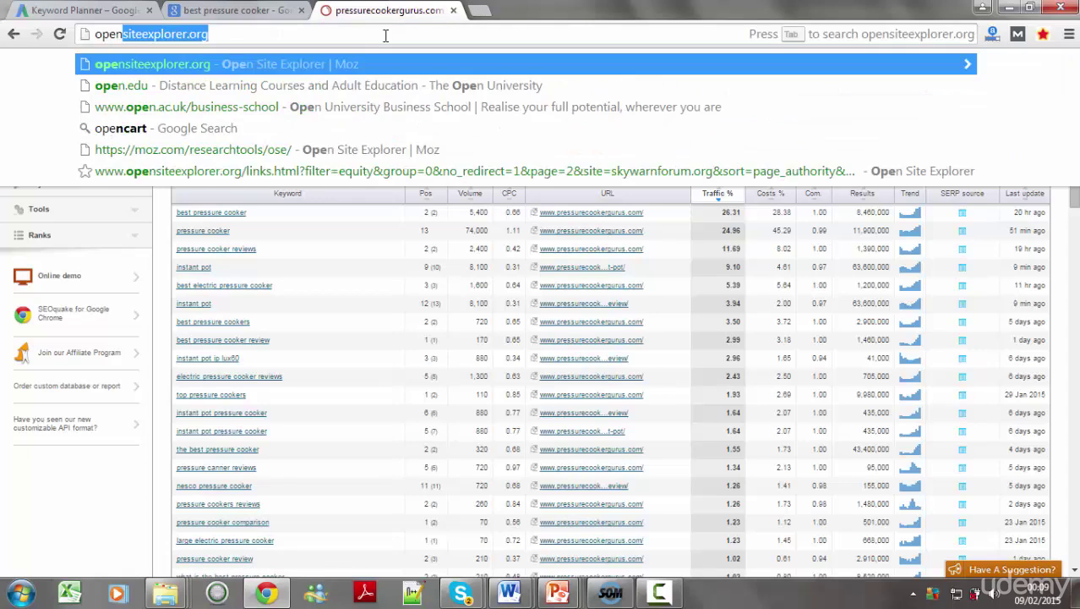
key(Return)
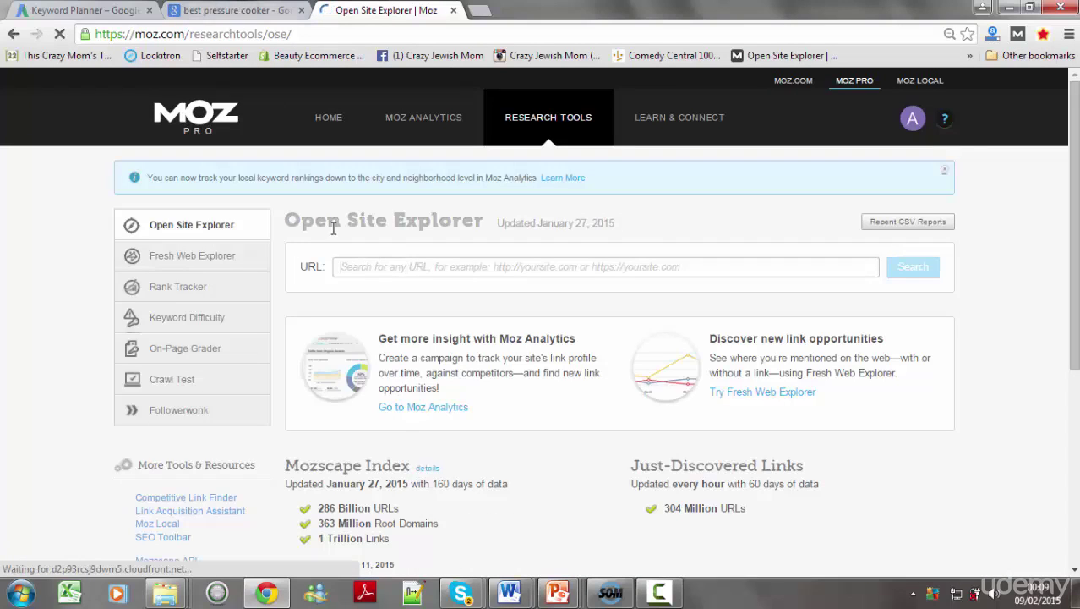
text(www.pressurecookergurus.com)
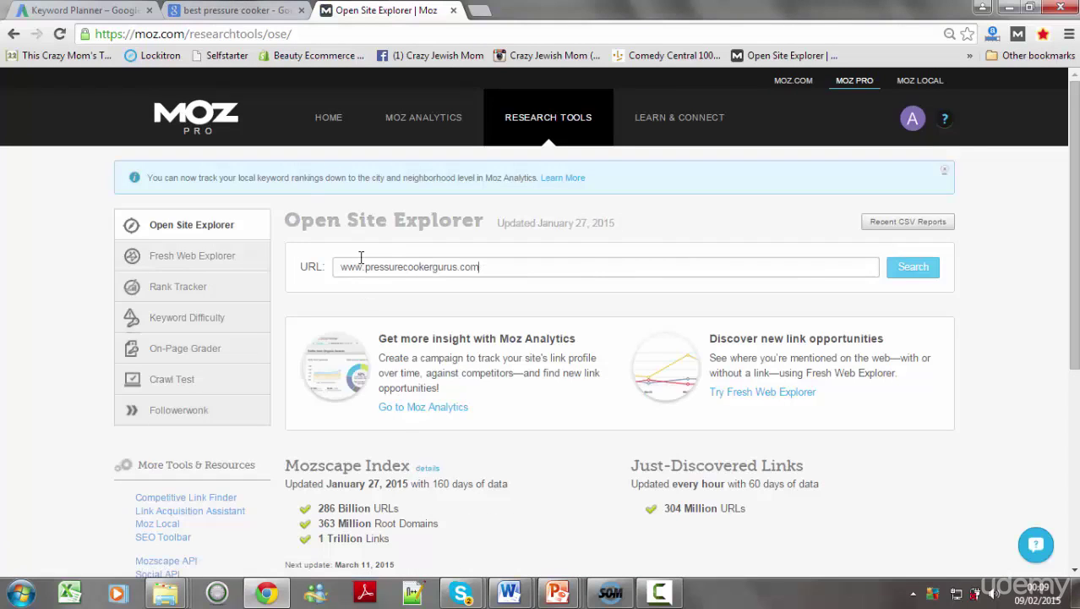
click(907, 268)
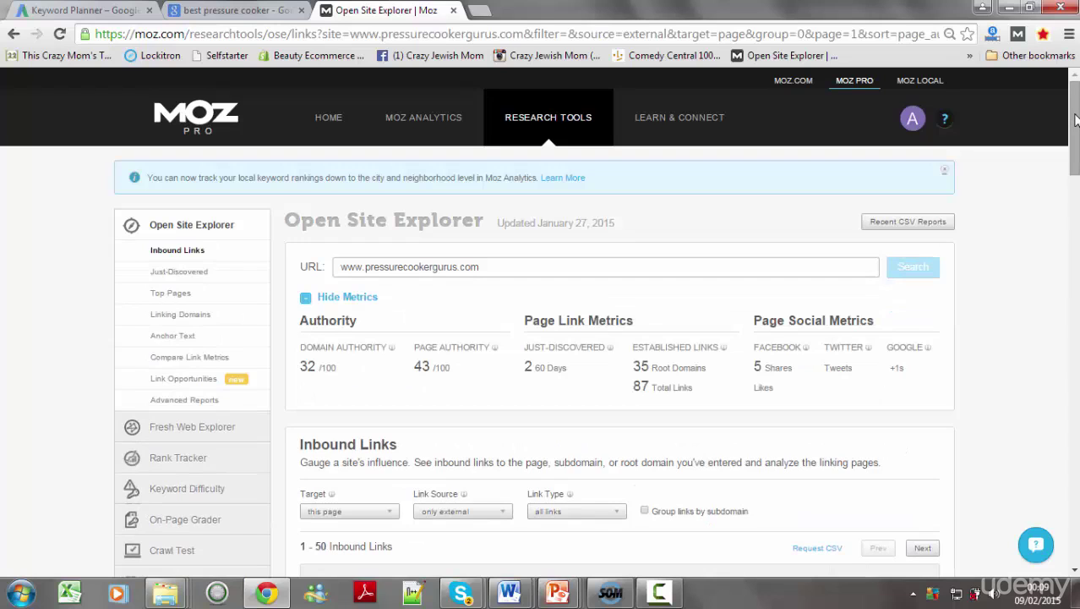
Filter the inbound links to target this root domain and include only links with link equity.
drag(1076, 118, 1075, 183)
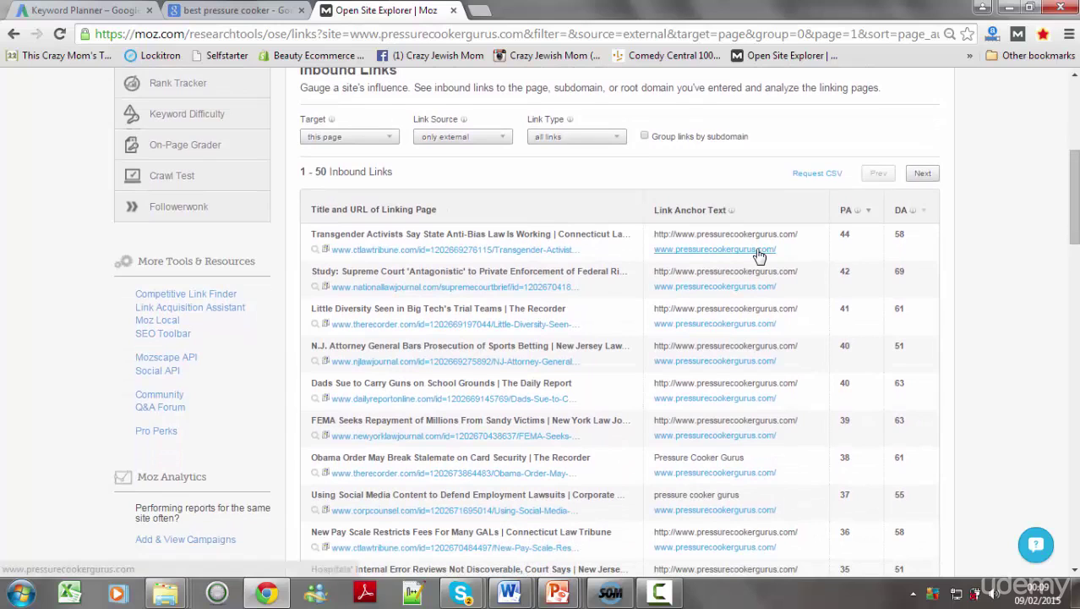
drag(1075, 194, 1075, 205)
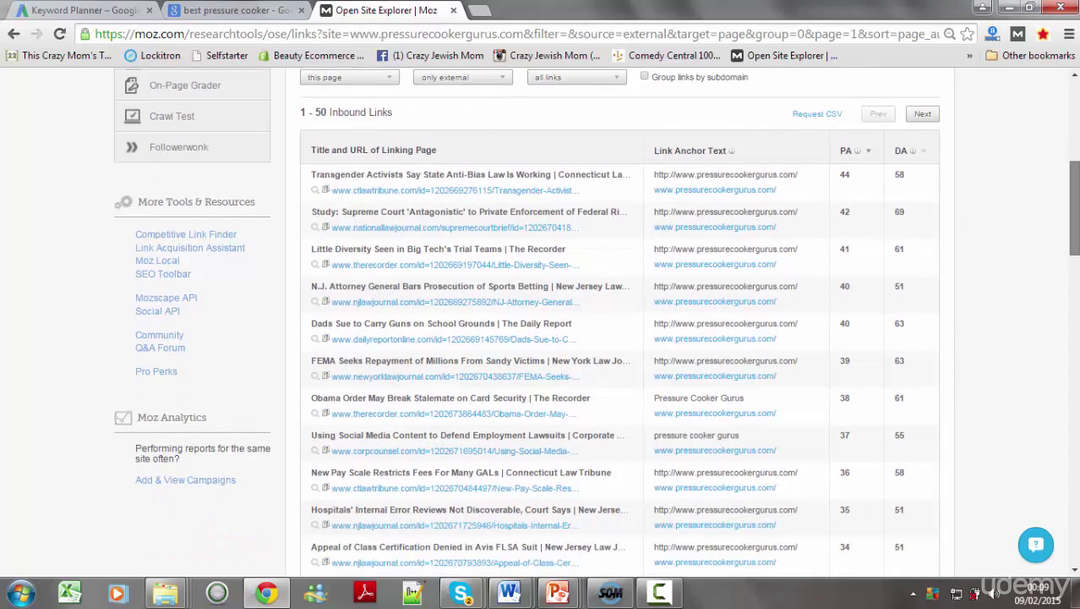
scroll(548, 182, down, 1)
scroll(547, 182, up, 2)
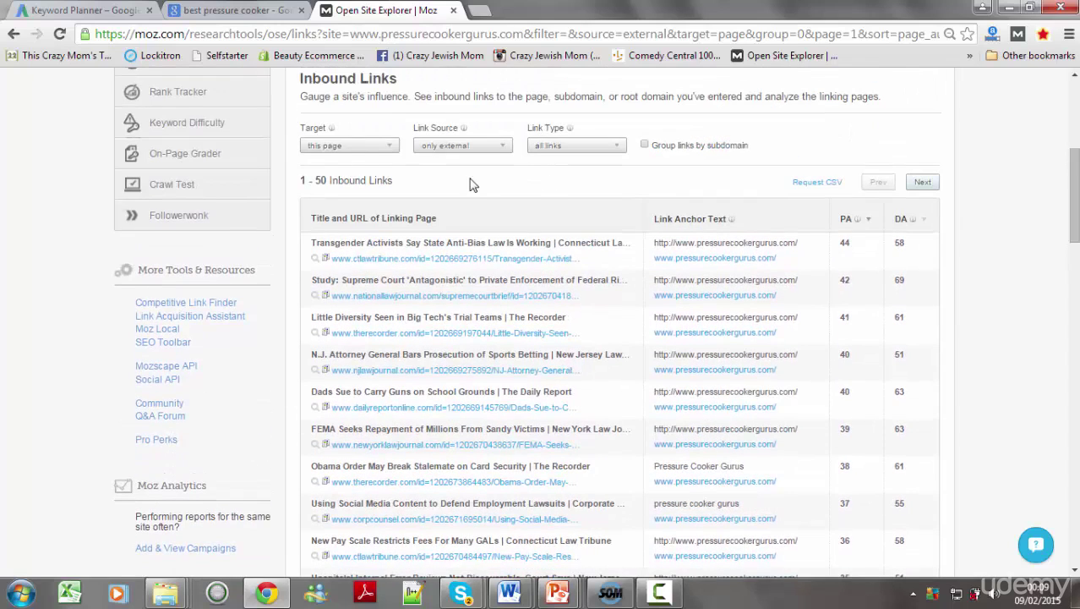
click(363, 148)
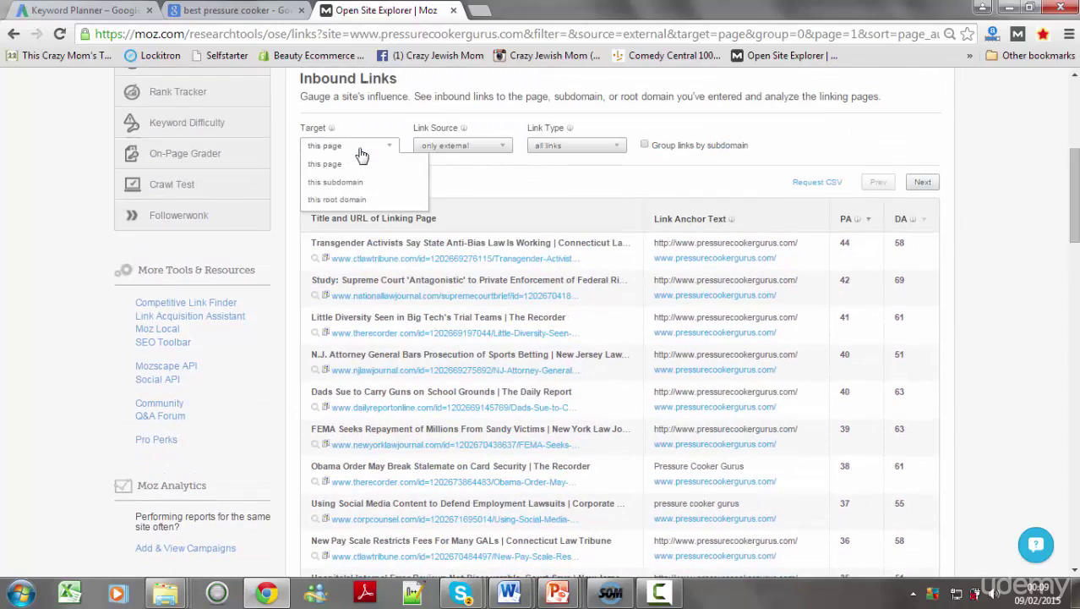
click(349, 201)
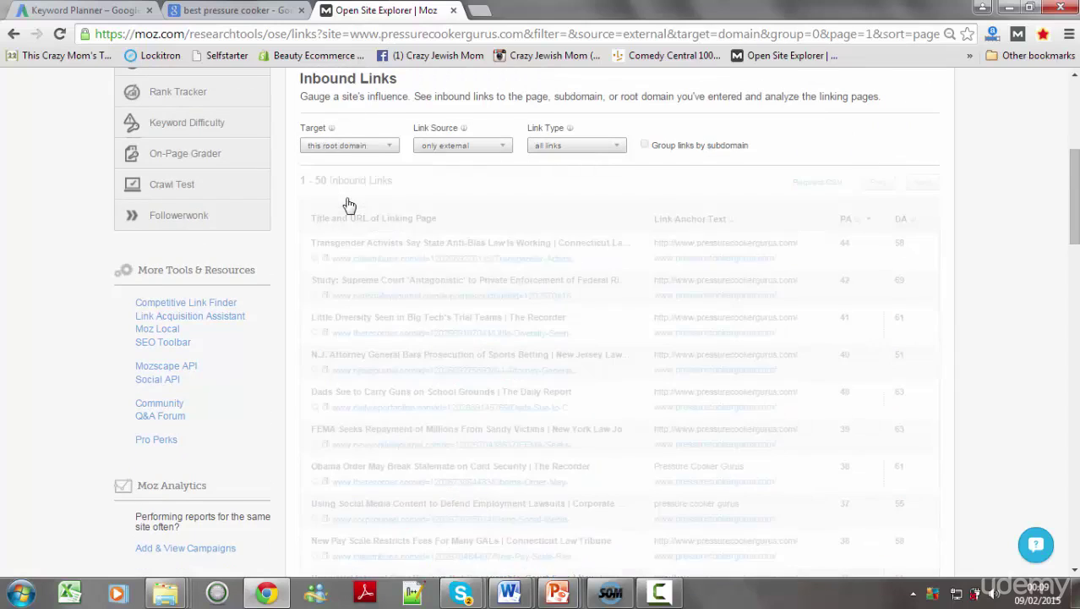
click(615, 151)
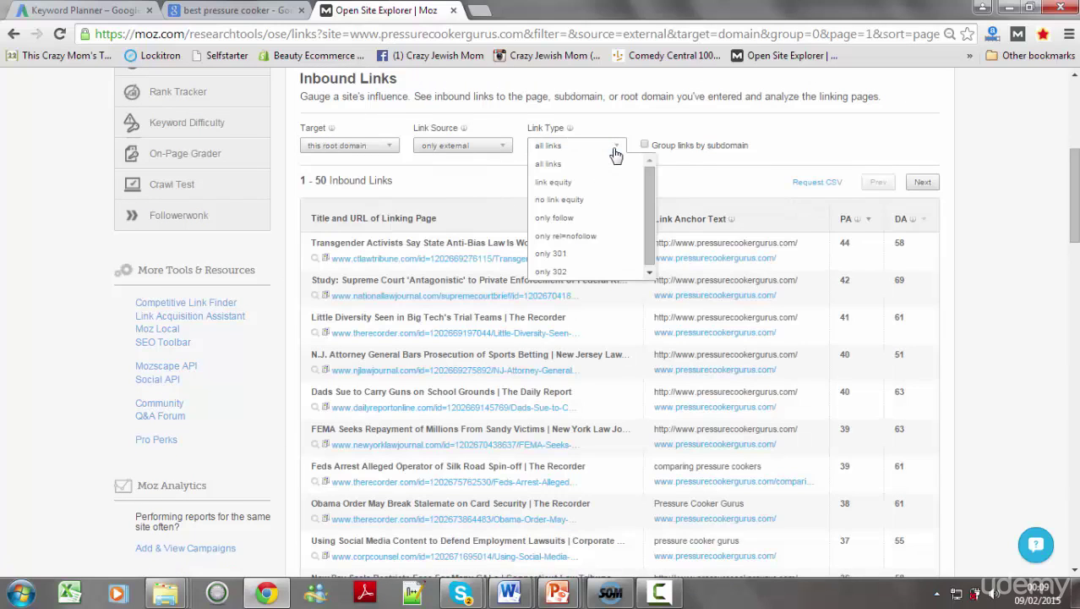
click(569, 184)
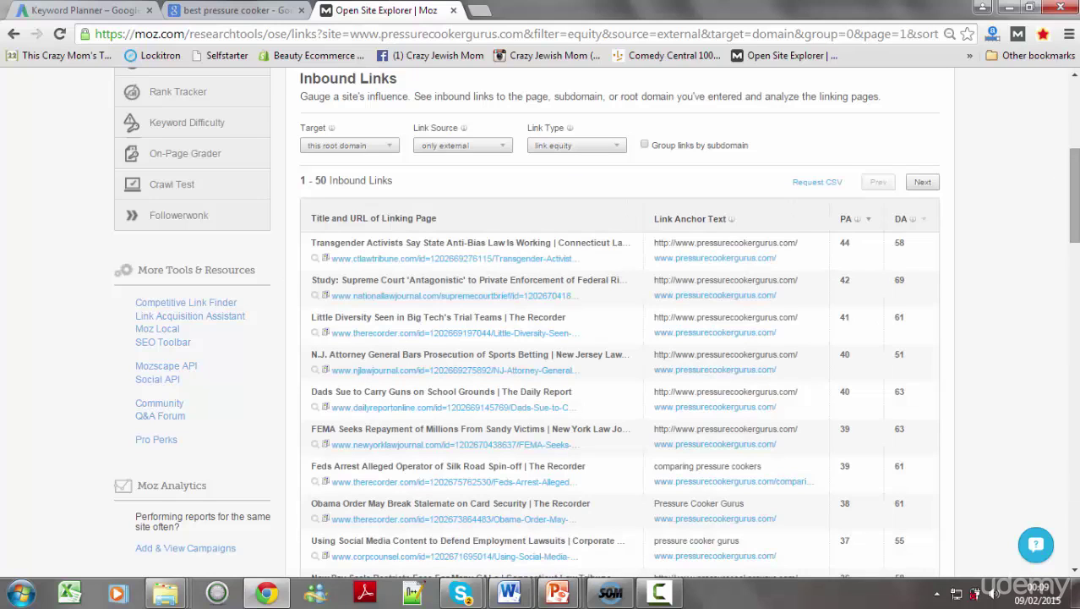
Open the linking Granta page "Never Raise Your Hand" (The-Granta-blog-4) in a new tab and switch to it.
scroll(596, 323, down, 3)
scroll(596, 323, down, 3)
scroll(622, 384, down, 5)
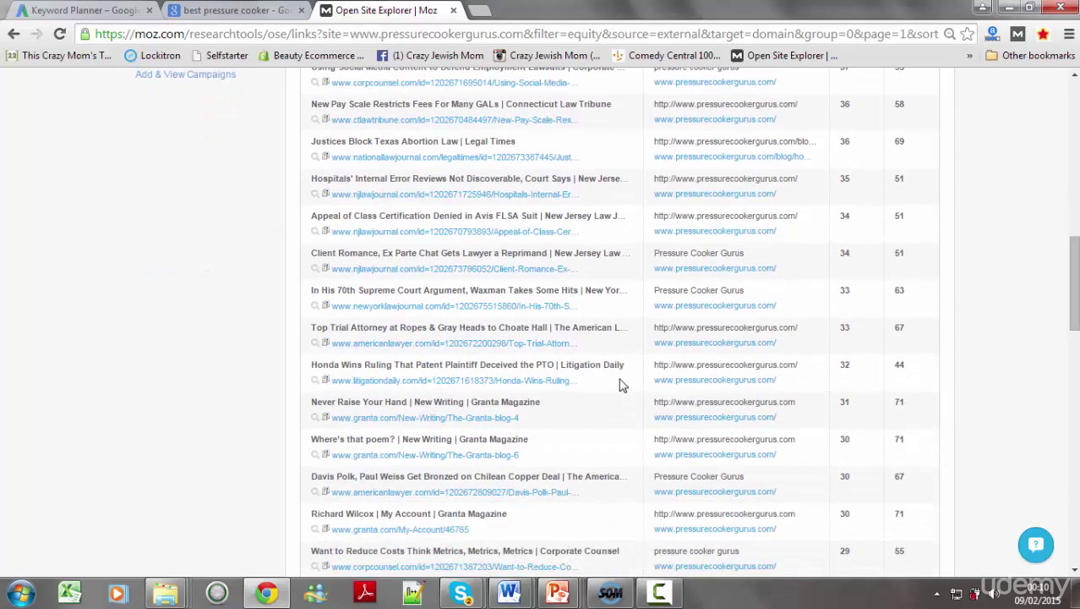
right_click(486, 420)
click(506, 437)
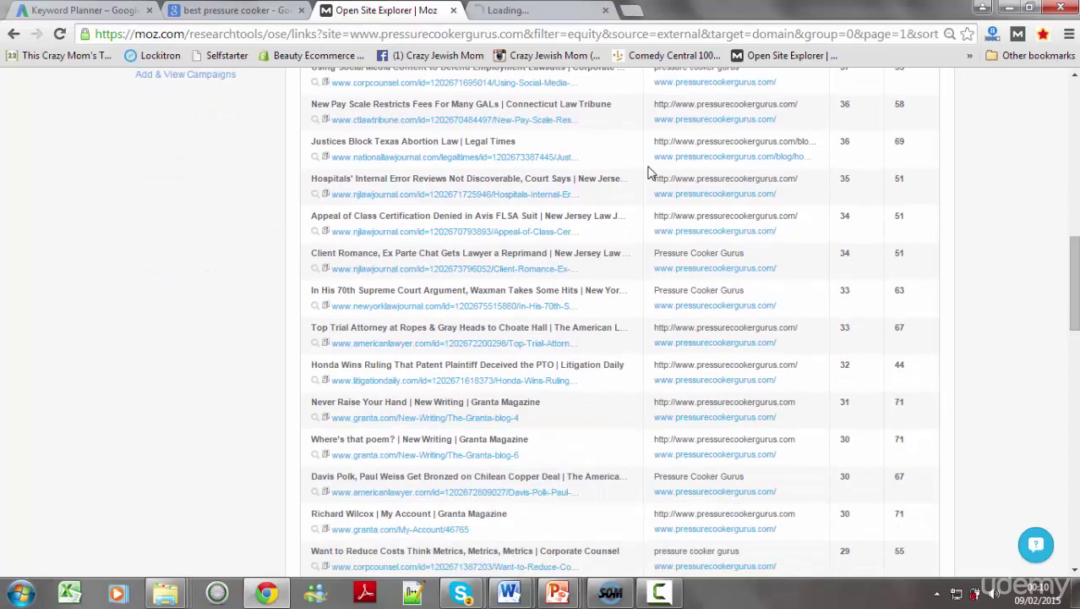
click(534, 17)
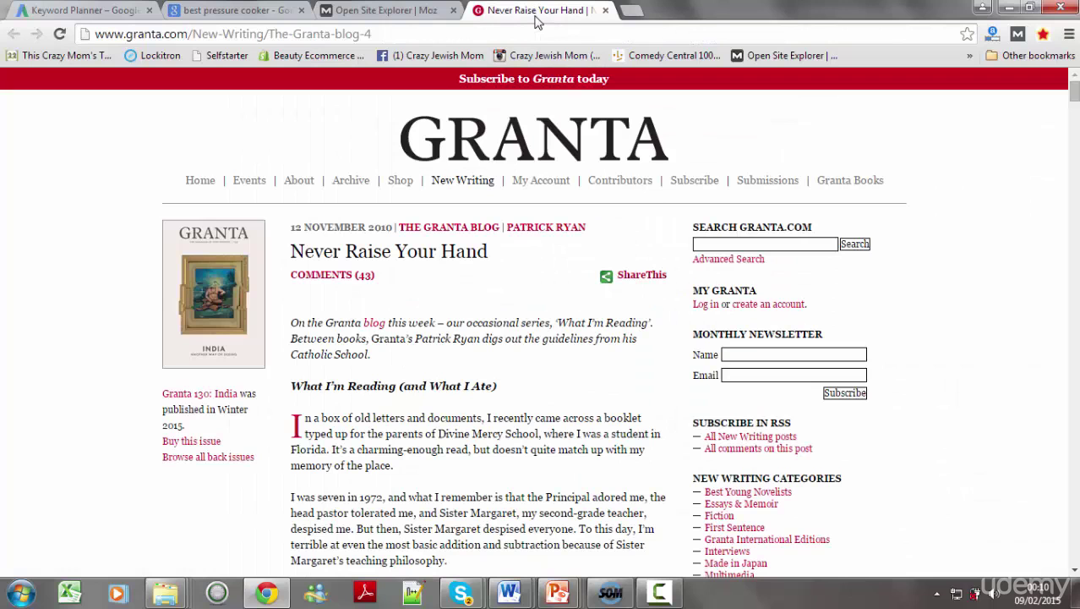
Find the word "pressure" on the Granta page to locate the competitor's backlink, and return to the page's beginning.
drag(1075, 93, 1075, 119)
key(ctrl+f)
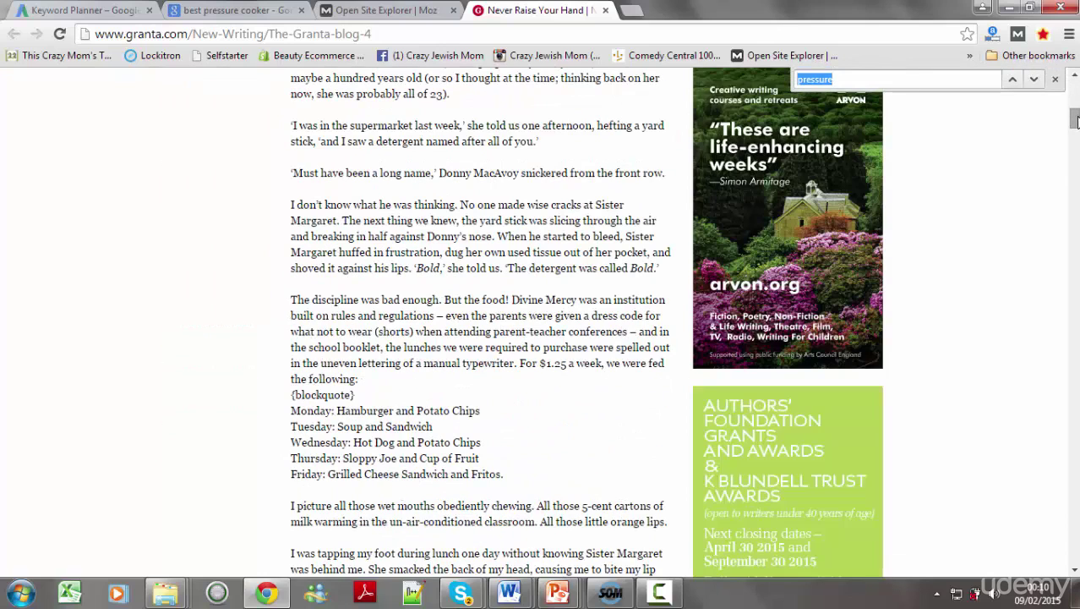
key(Return)
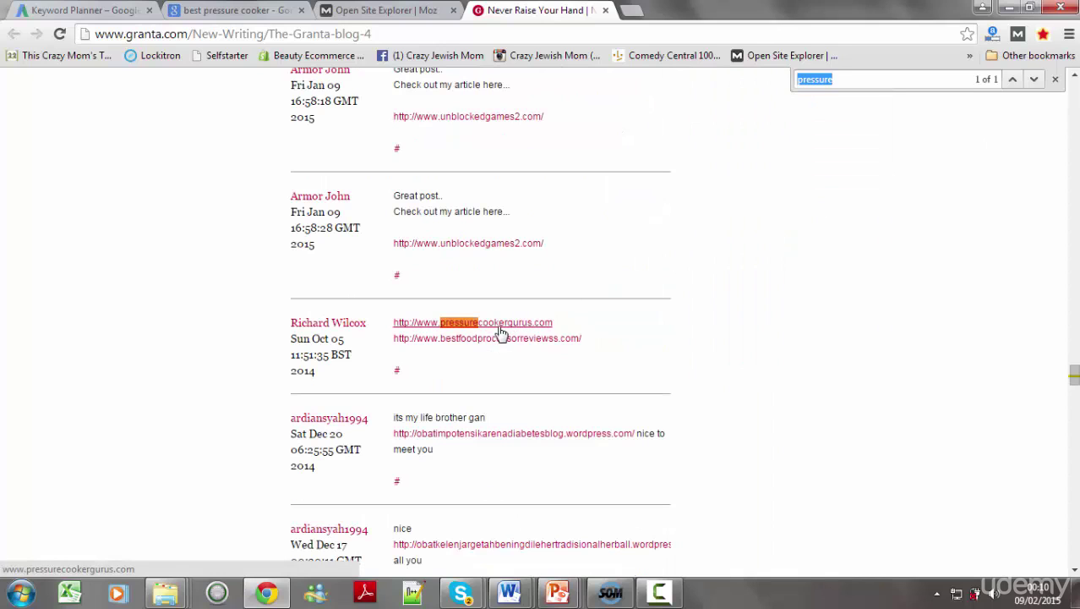
drag(1073, 374, 1074, 100)
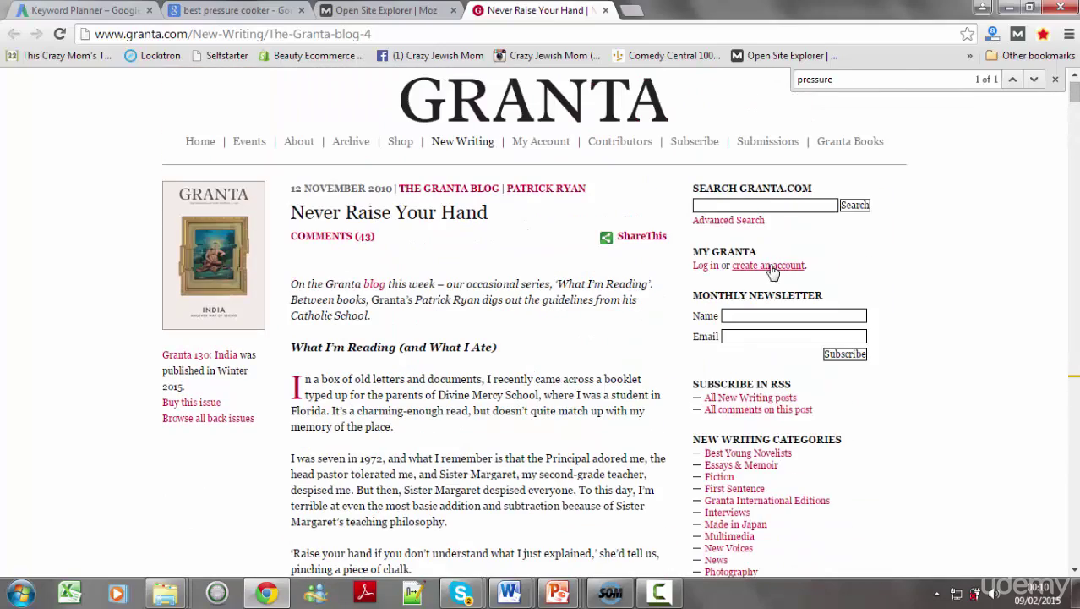
Return to the inbound links list and open the acfoa.asn.au article on the benefits of owning a stove top pressure cooker/canner.
click(391, 8)
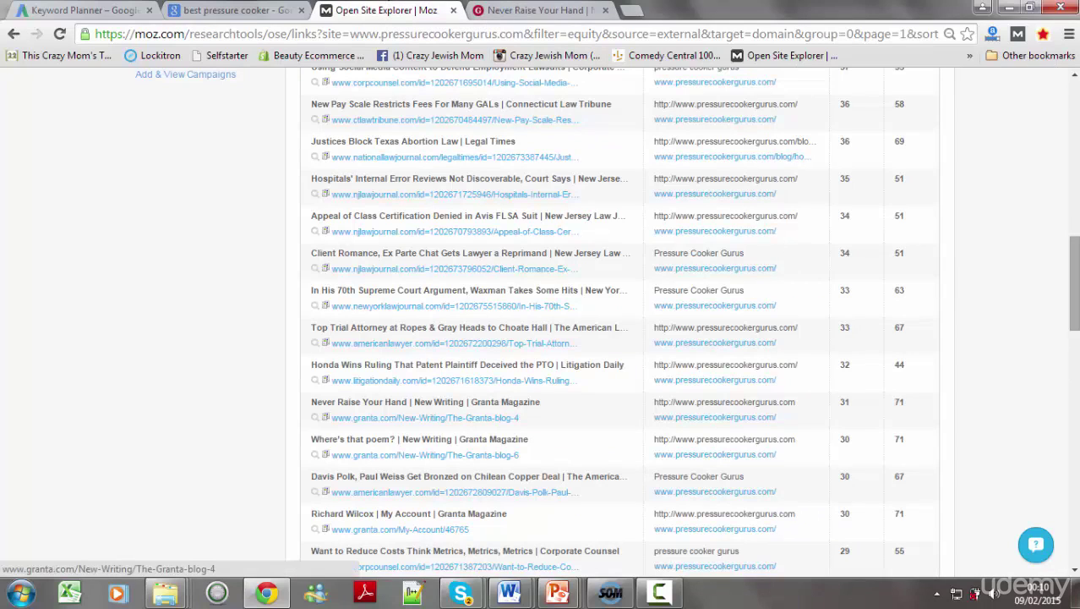
drag(1077, 291, 1077, 456)
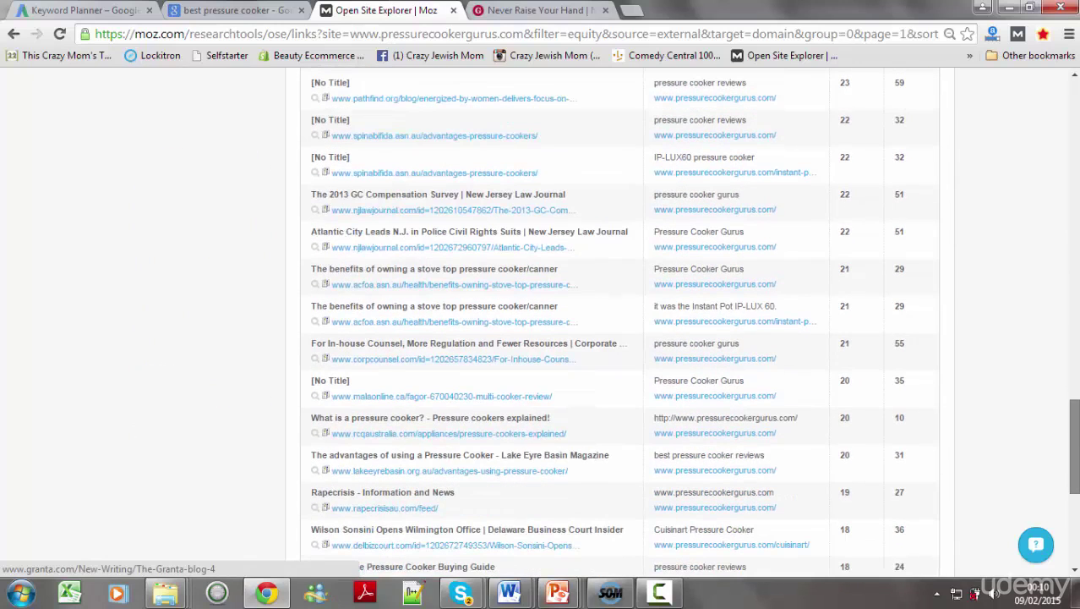
click(433, 291)
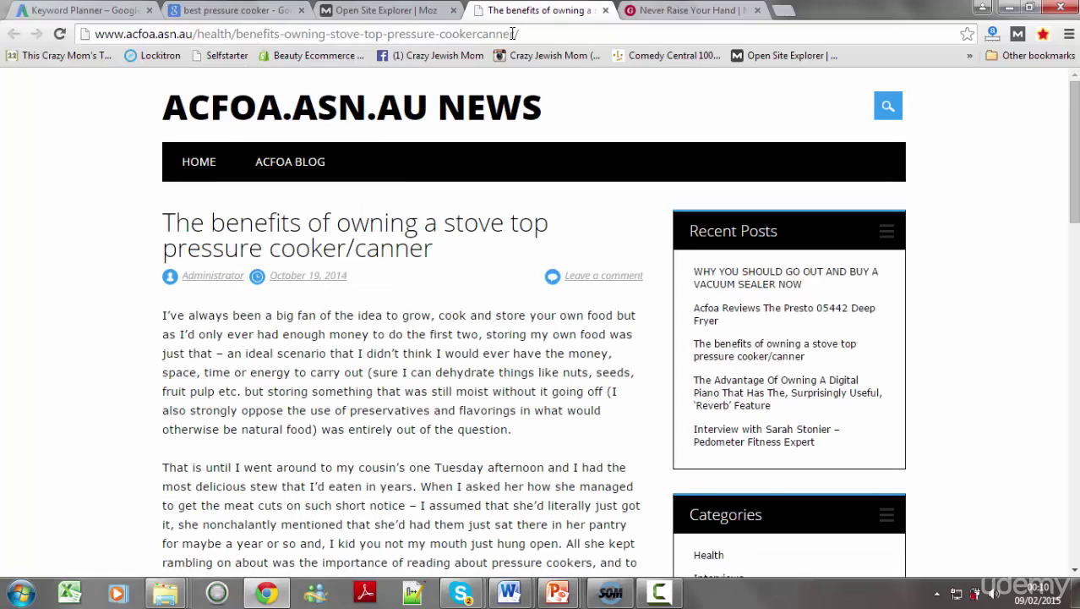
Examine the acfoa.asn.au article and its site layout for the links pointing to the competitor and signs of the site's purpose.
scroll(774, 111, down, 3)
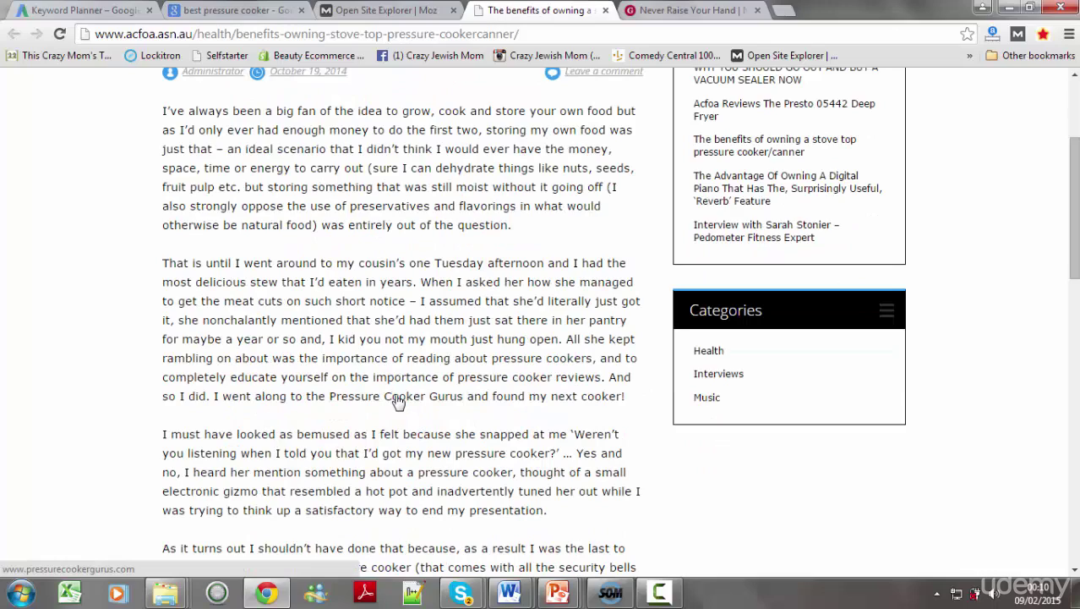
scroll(400, 402, down, 5)
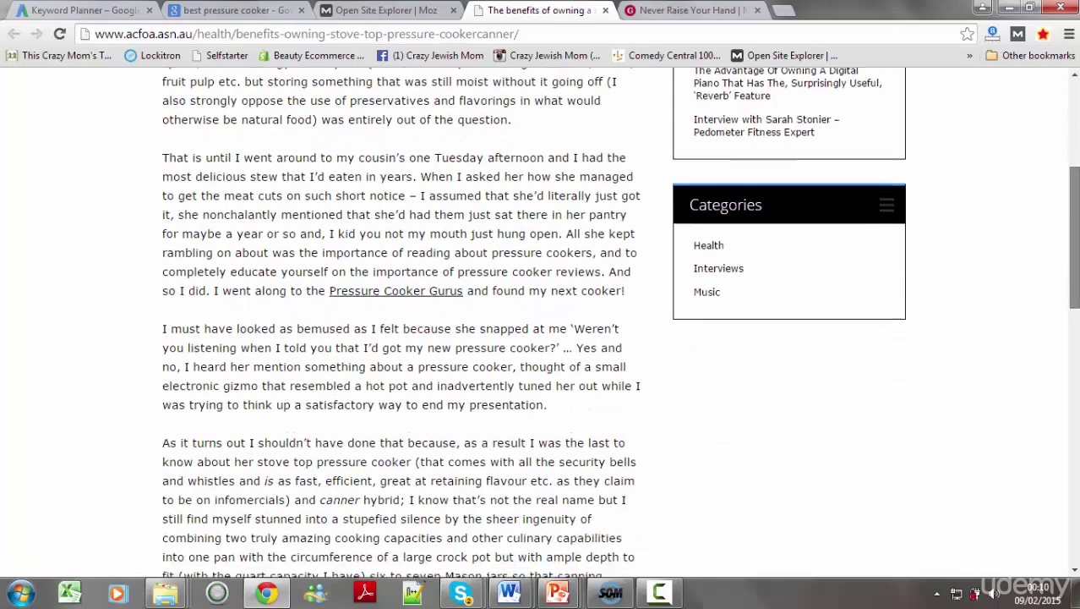
scroll(400, 338, down, 5)
scroll(400, 338, up, 2)
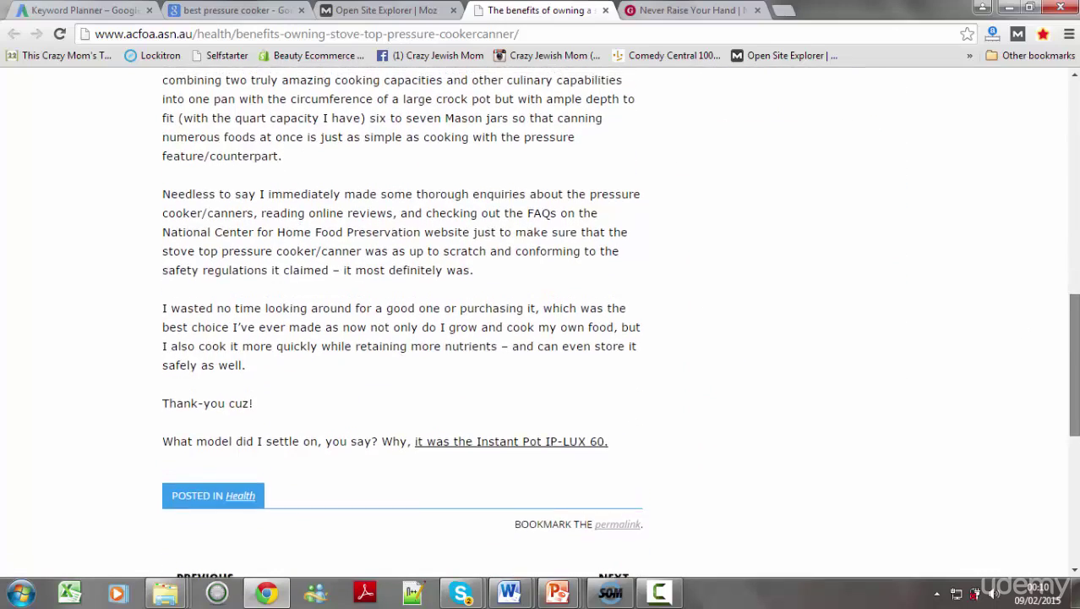
scroll(1058, 209, up, 10)
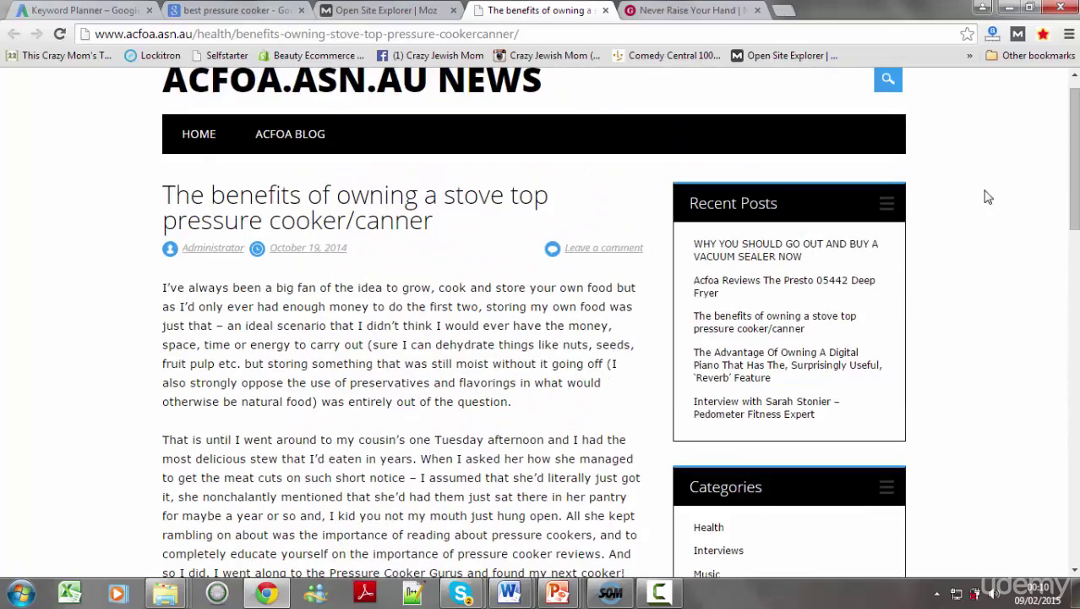
scroll(1077, 155, up, 1)
scroll(1077, 155, down, 15)
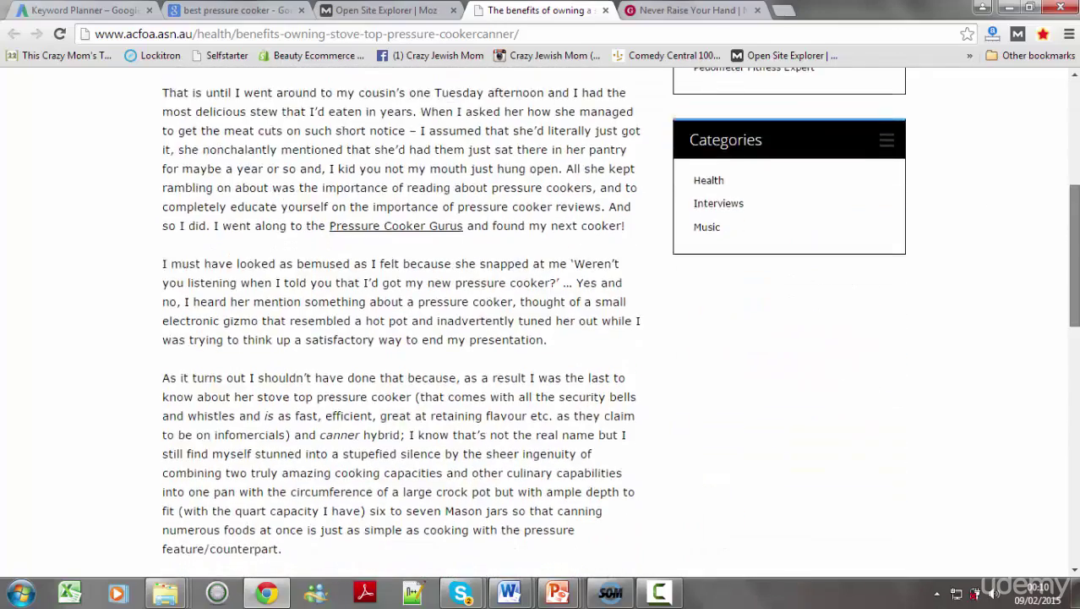
scroll(541, 321, down, 4)
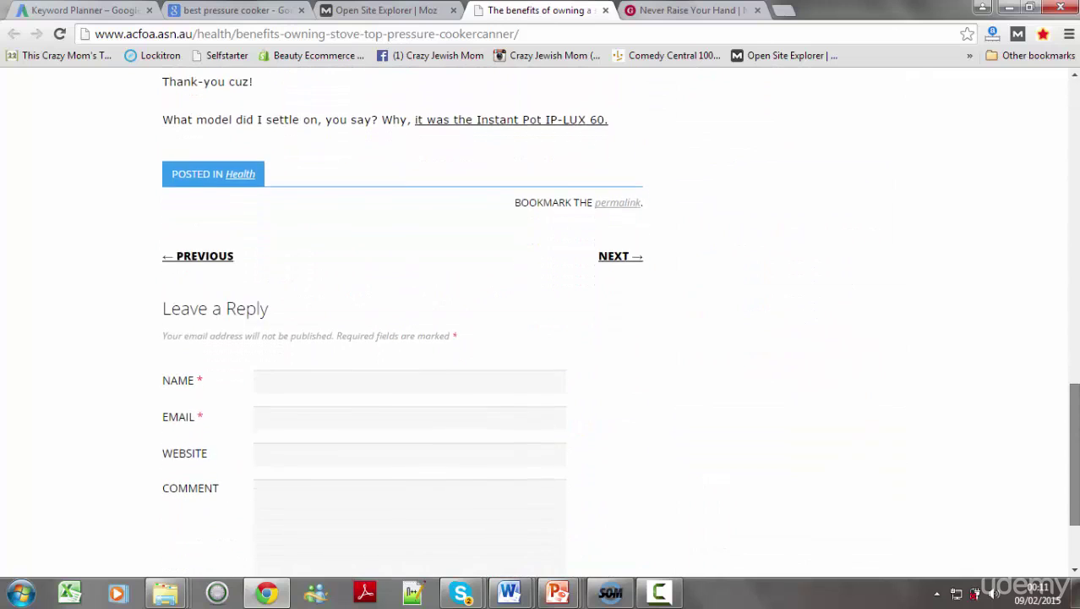
scroll(541, 321, up, 6)
scroll(541, 322, down, 5)
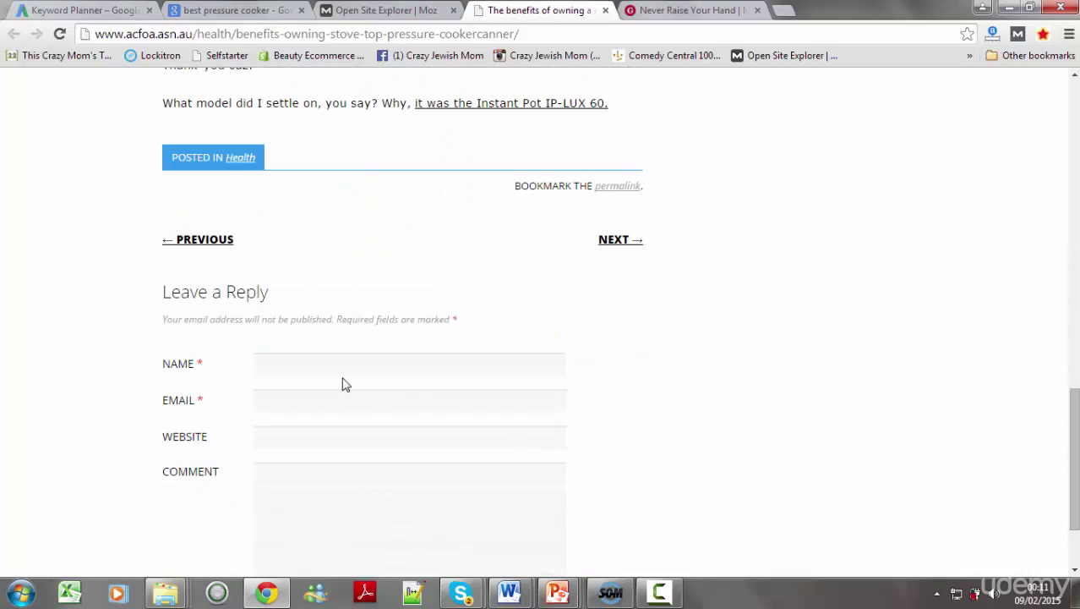
drag(1074, 460, 1073, 152)
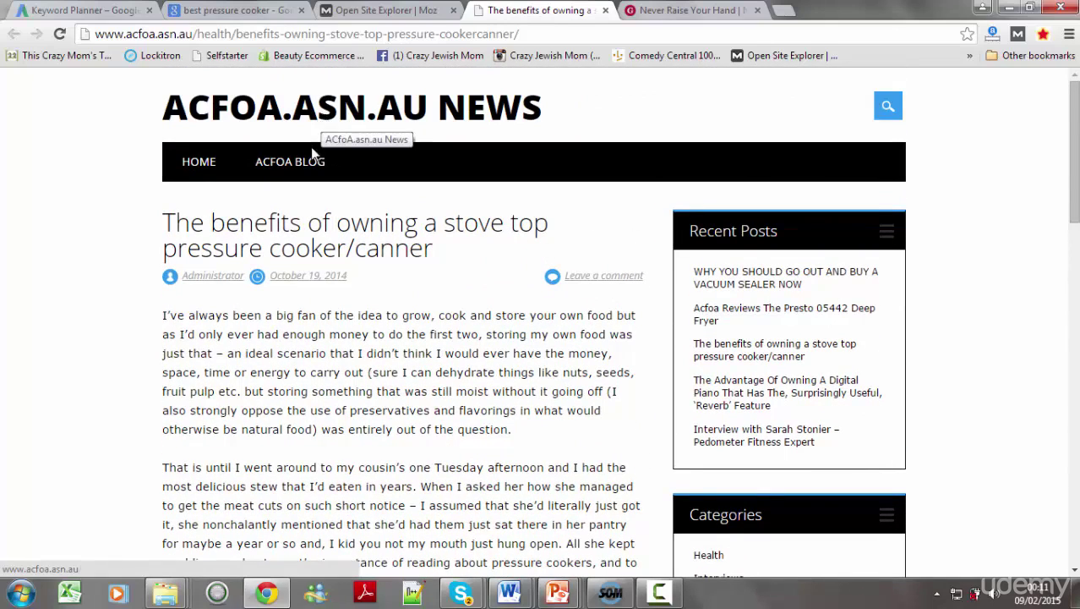
mouse_move(310, 166)
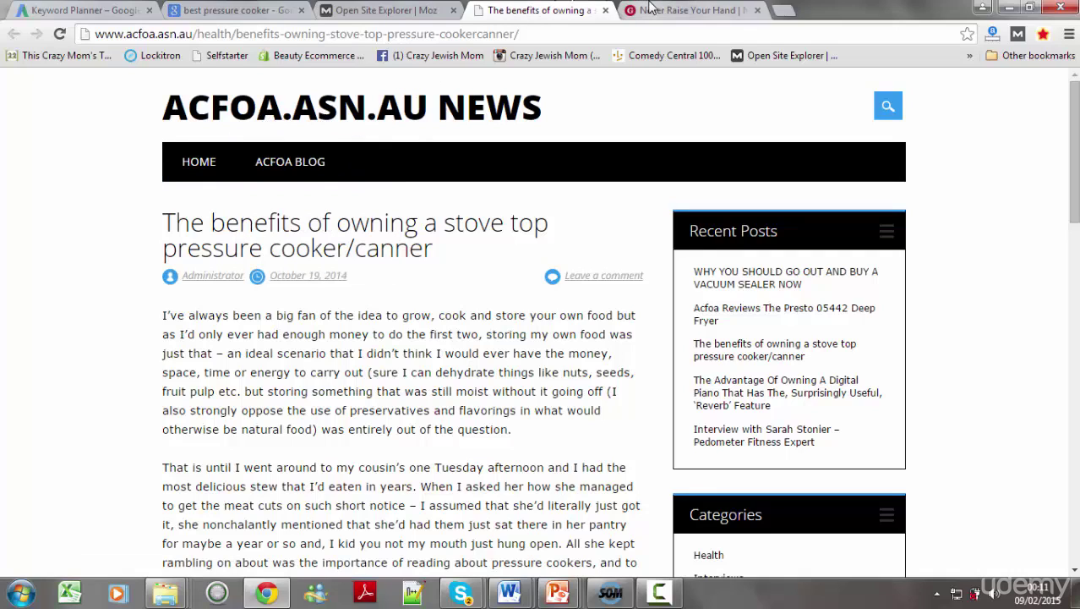
Return to Open Site Explorer and review more of the competitor's lower-authority inbound links.
click(364, 8)
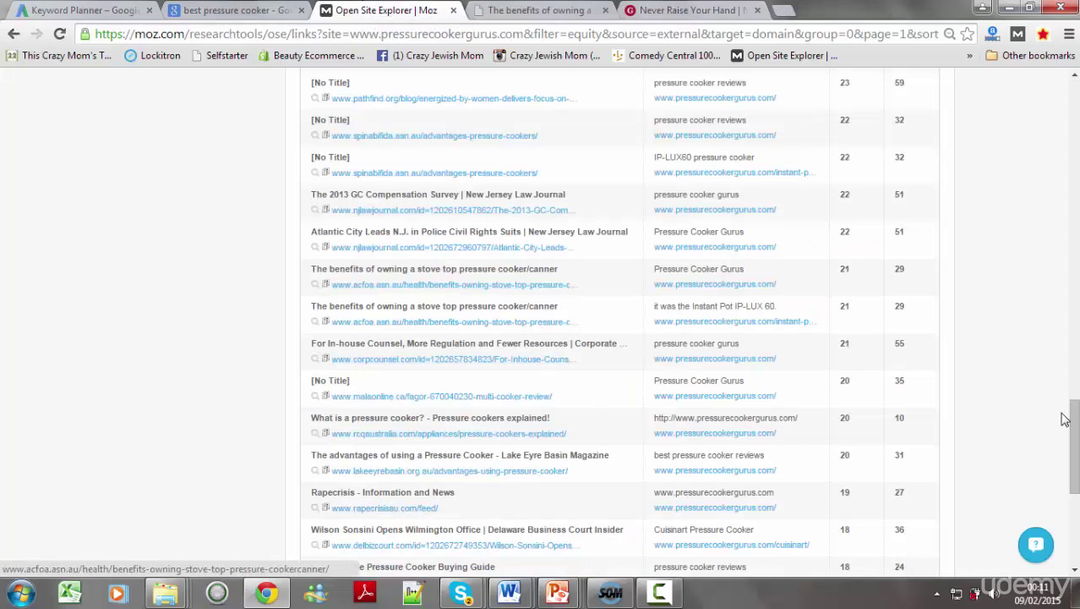
drag(1077, 440, 1076, 469)
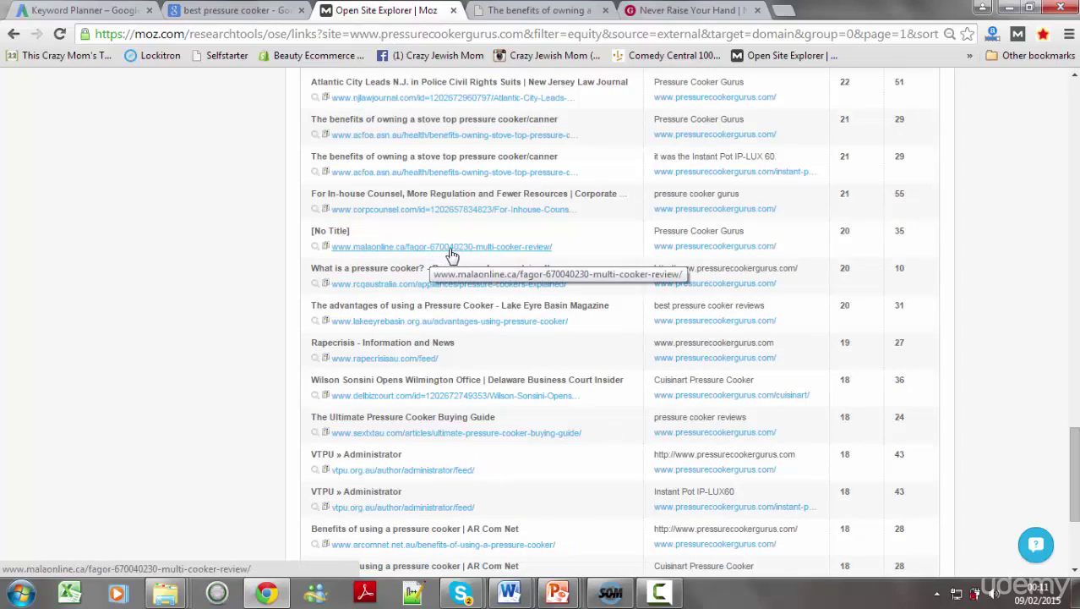
drag(1076, 448, 1076, 412)
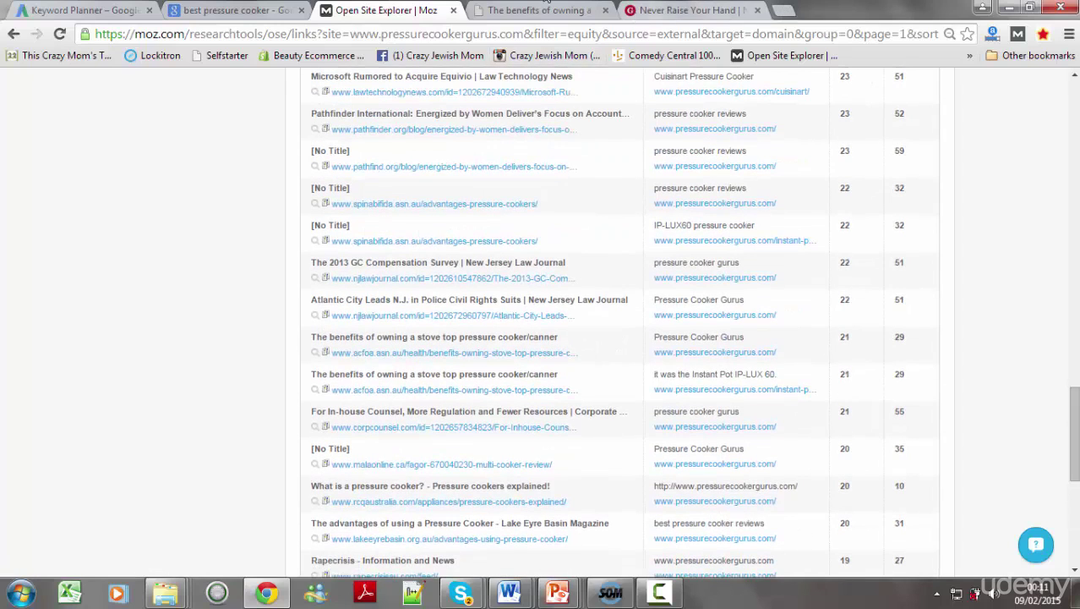
Switch to the Google results and replace the query with a search for "inurl:cooking inurl:resources".
click(250, 8)
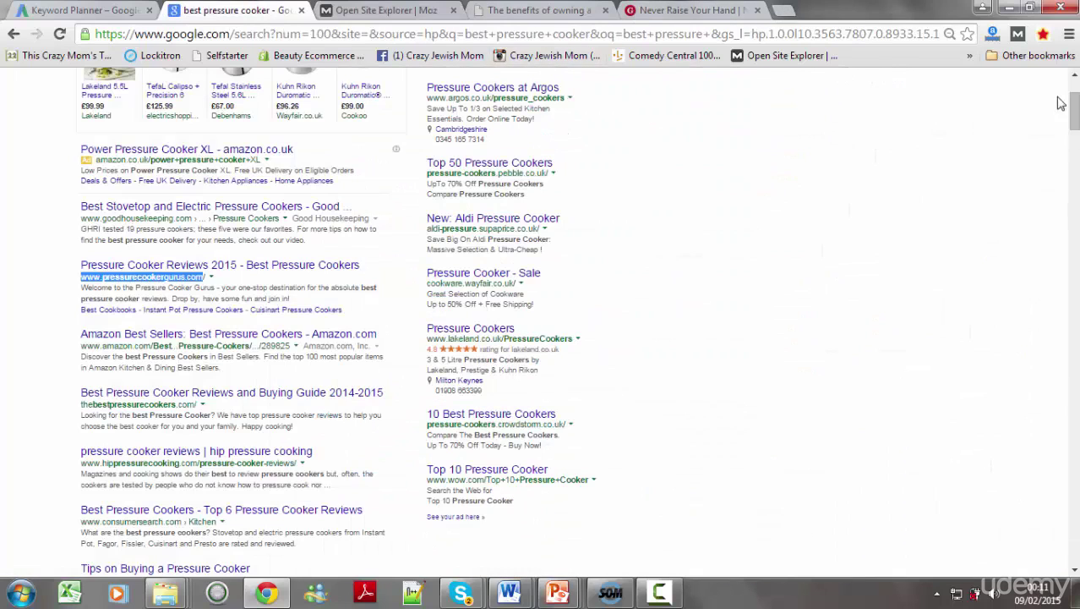
drag(1070, 119, 1070, 106)
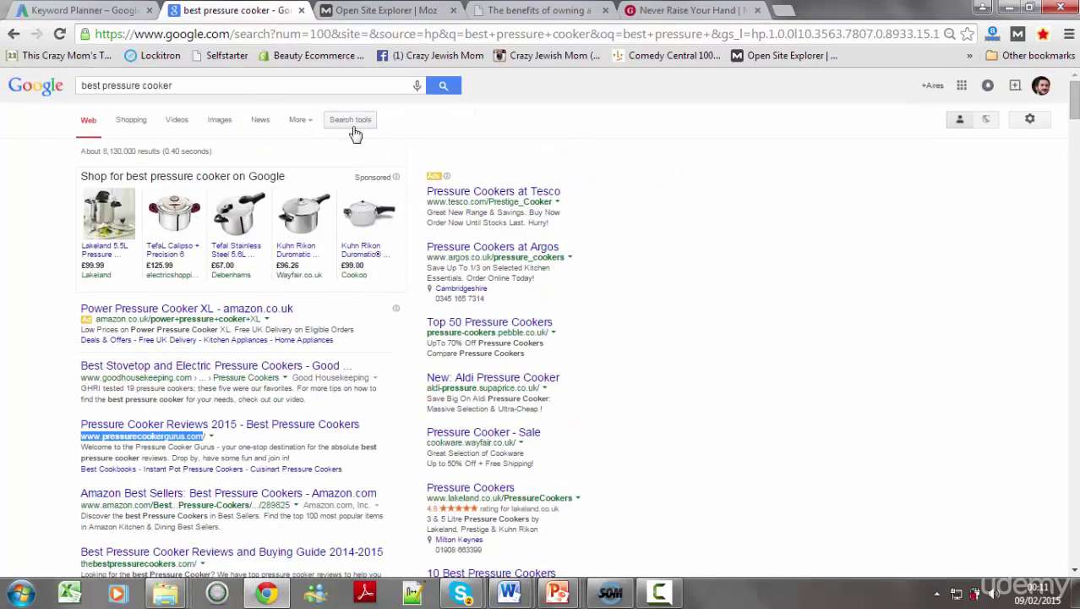
double_click(168, 86)
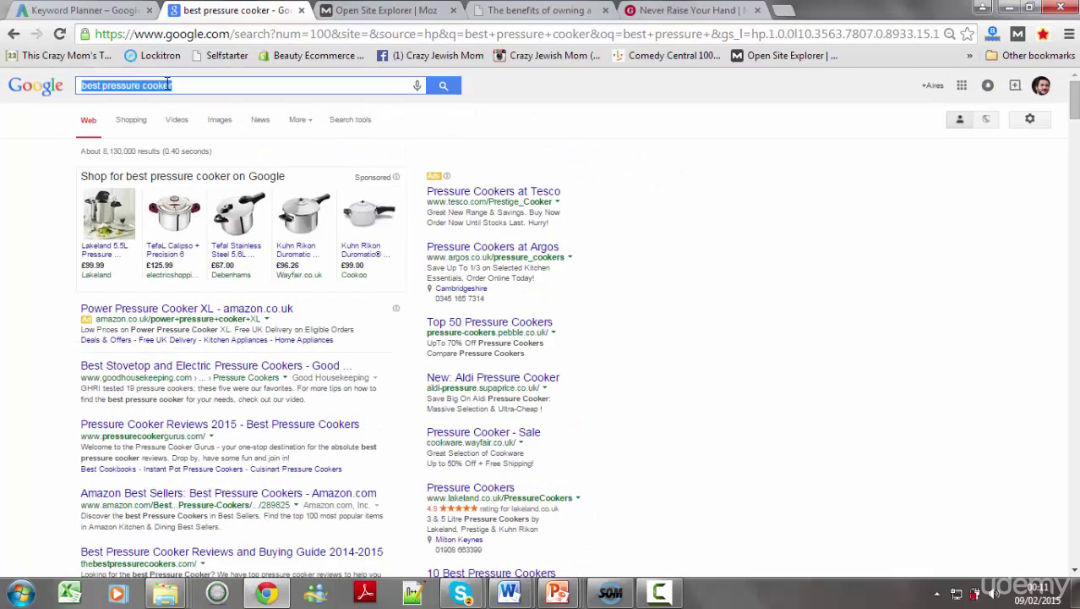
text(in)
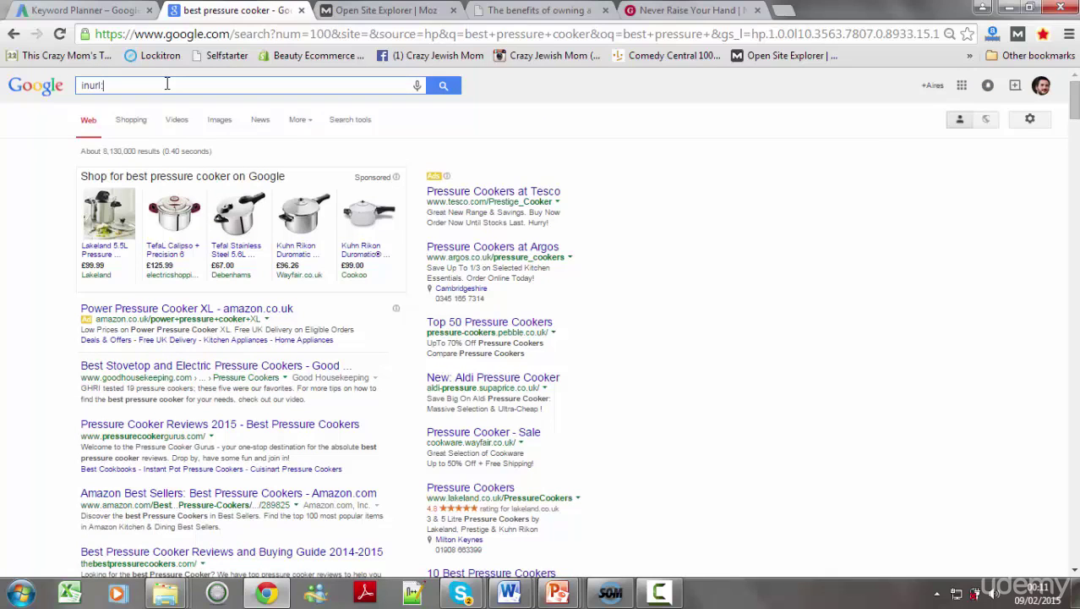
text(url:cooking inurl:resources)
key(Return)
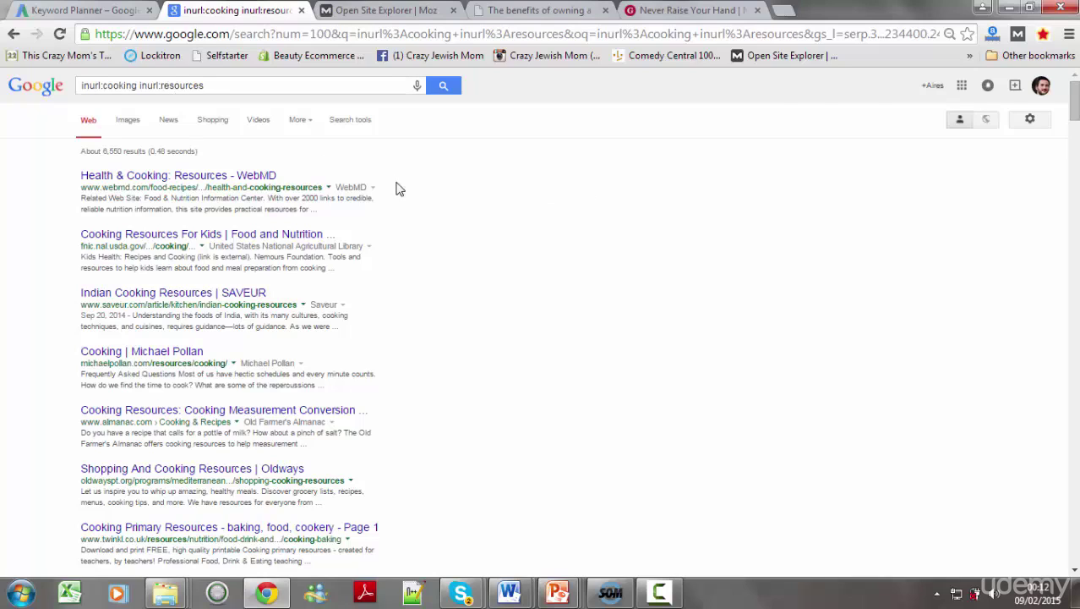
Turn on the MozBar extension and reload the search results to show page and domain authority for each result.
click(1016, 35)
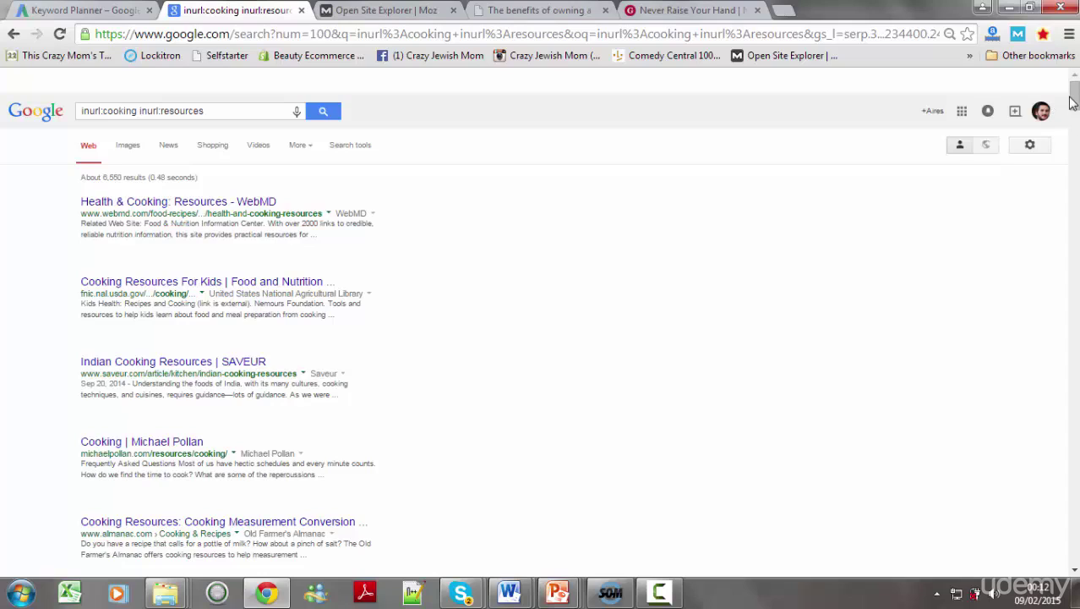
click(61, 35)
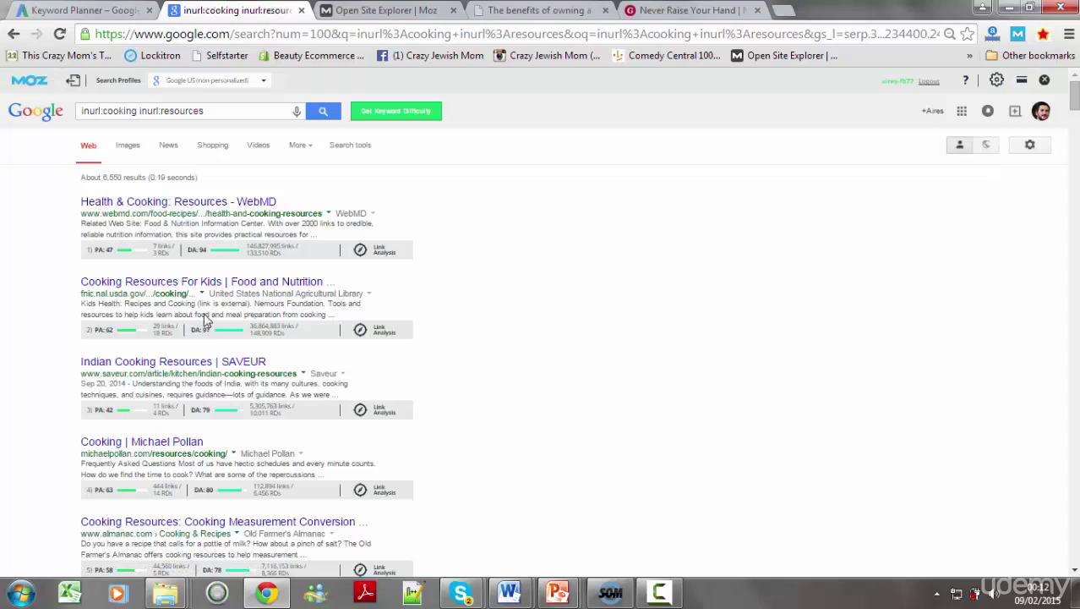
Open the WebMD, fnic.nal.usda.gov and michaelpollan.com cooking resource results in separate new tabs.
right_click(193, 212)
click(205, 215)
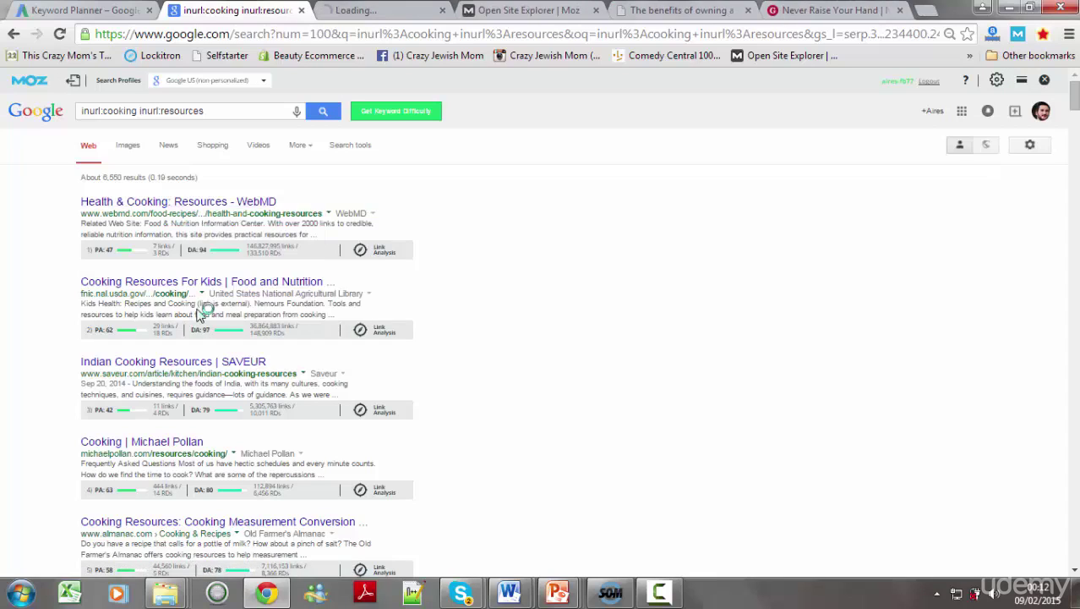
right_click(196, 288)
click(341, 291)
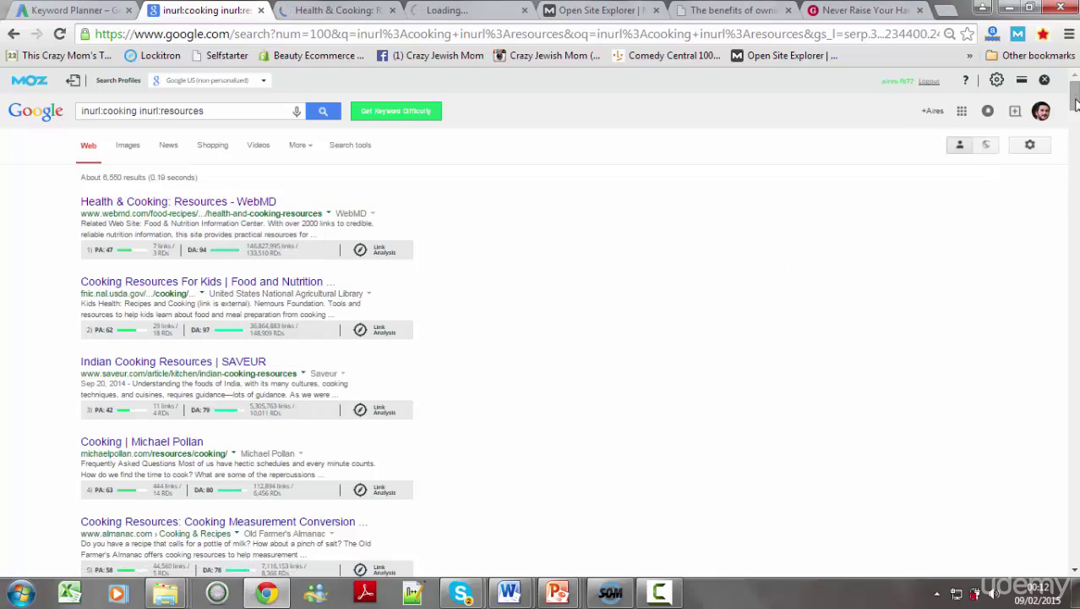
drag(1076, 102, 1076, 108)
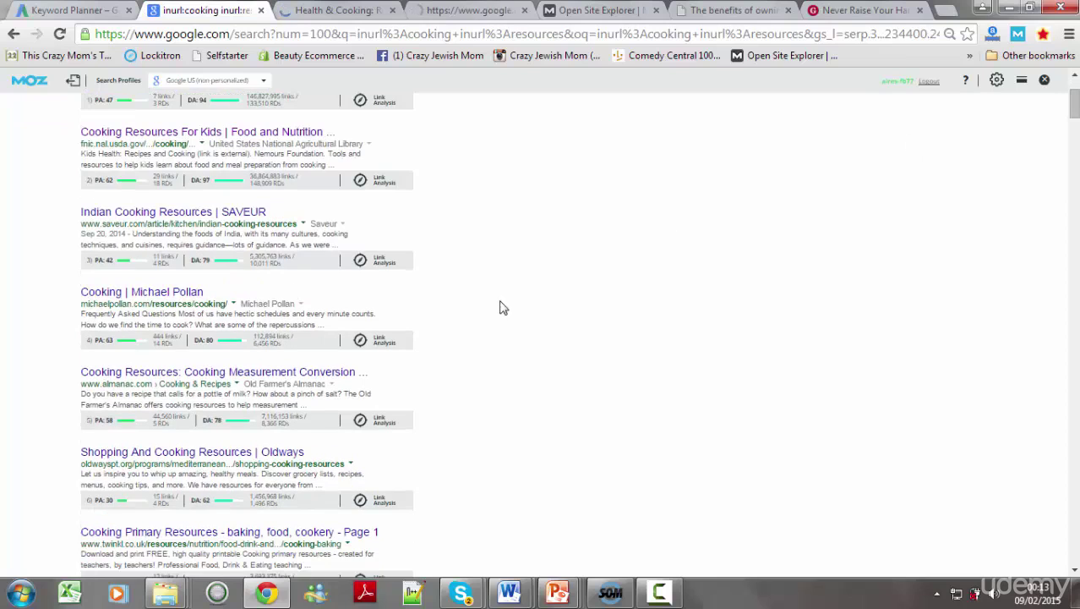
right_click(159, 295)
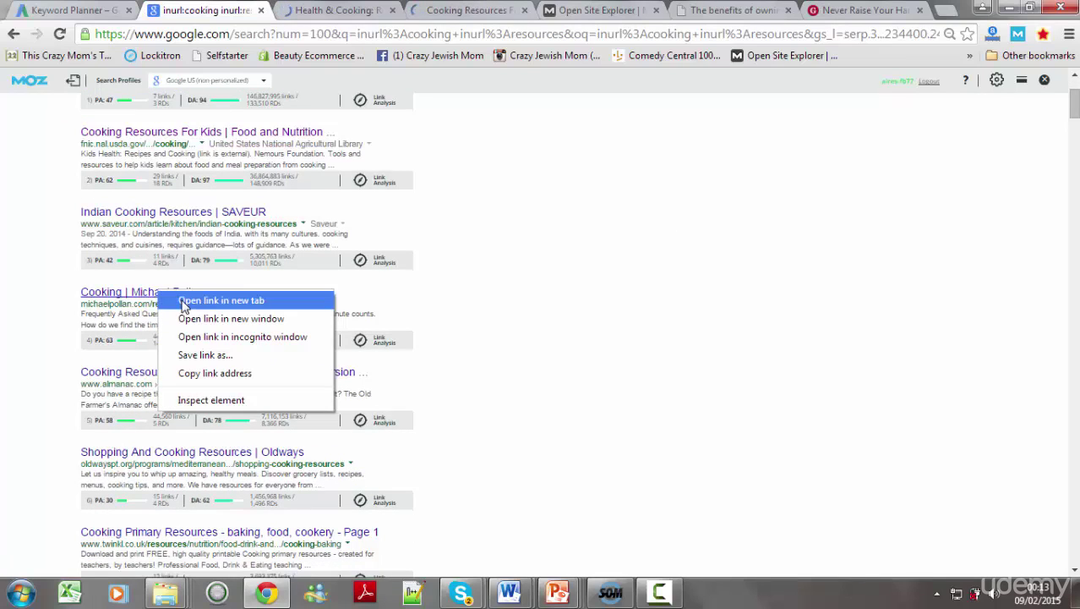
click(184, 303)
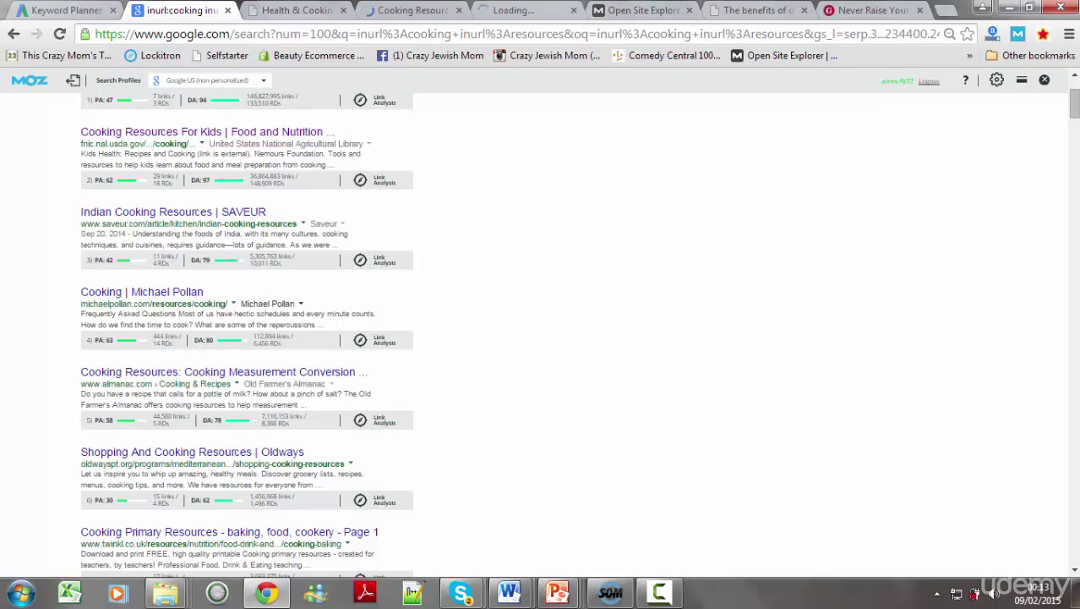
Stay on WebMD's US site, check the cooking resources page's Majestic metrics and review the links it lists.
click(295, 9)
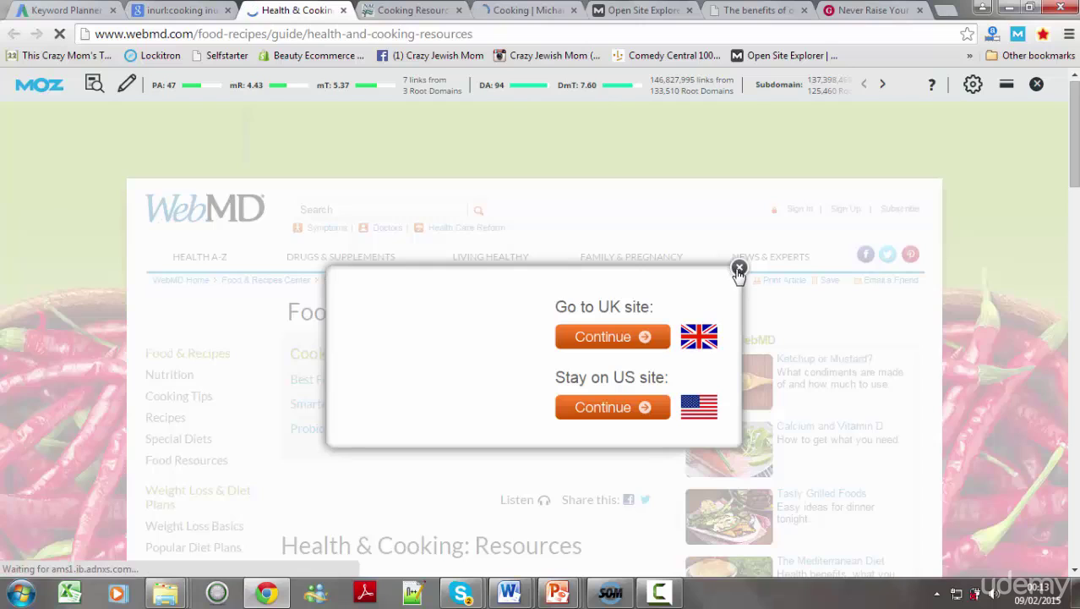
click(611, 408)
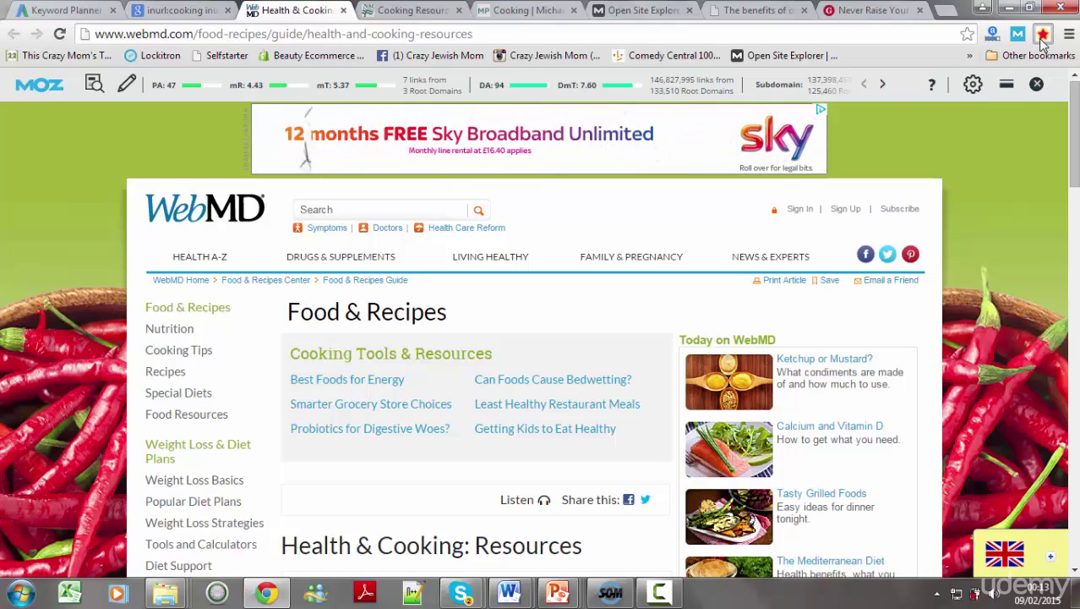
click(1043, 36)
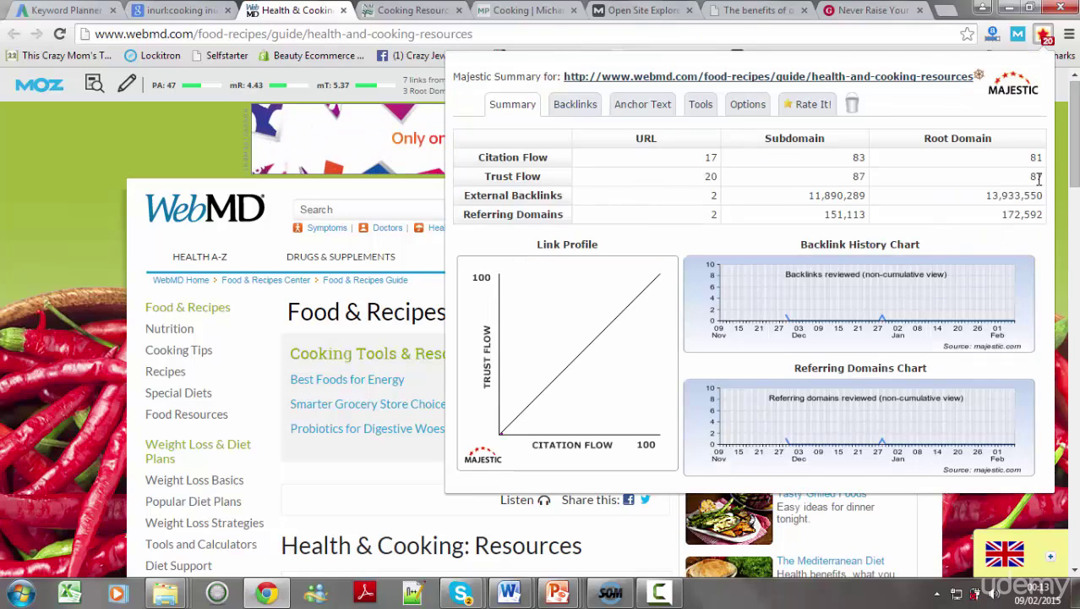
click(1048, 39)
scroll(1075, 188, down, 2)
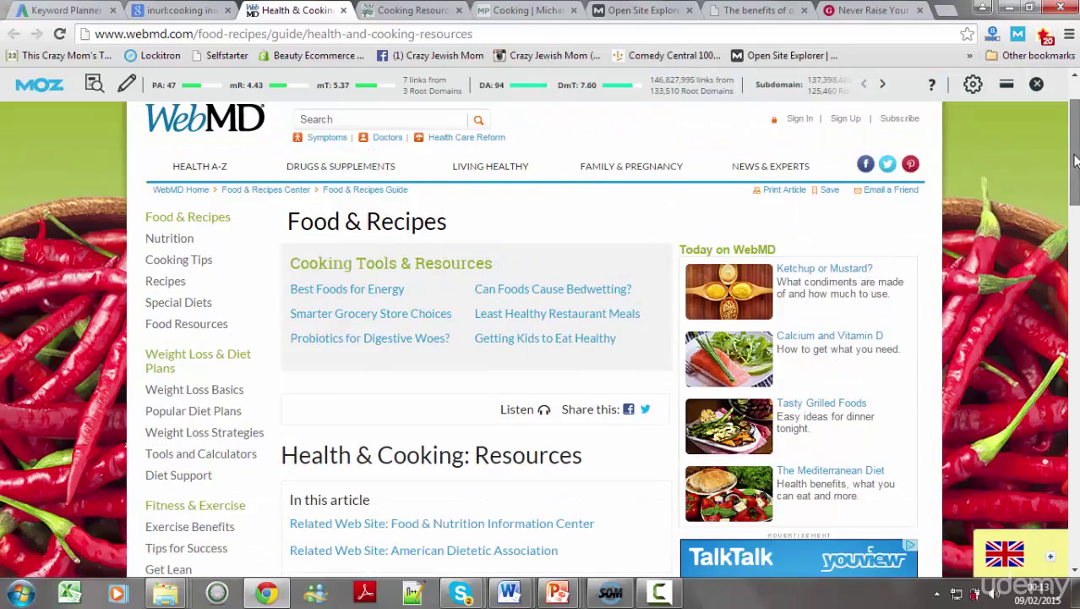
drag(1075, 188, 1075, 313)
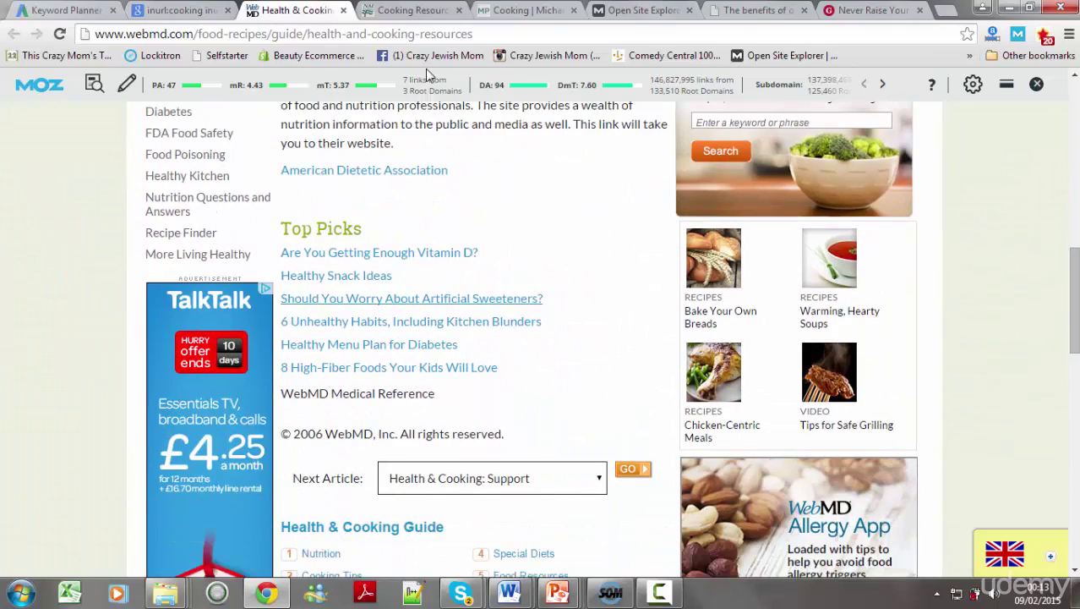
Review the resource links on the USDA kids' cooking page and the michaelpollan.com cooking page, including the latter's Majestic metrics.
click(412, 8)
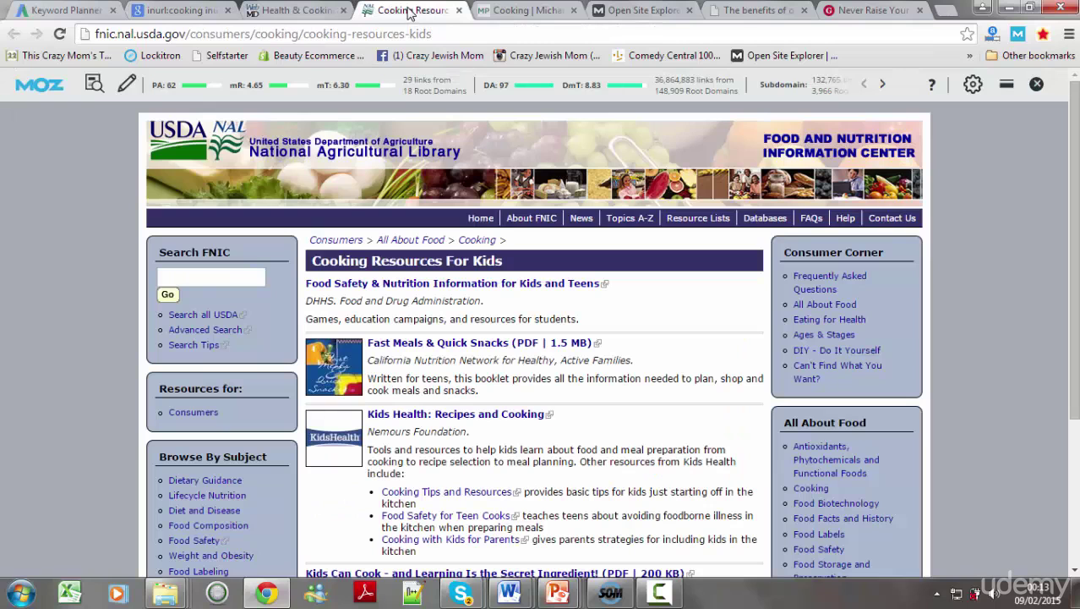
drag(1074, 238, 1075, 330)
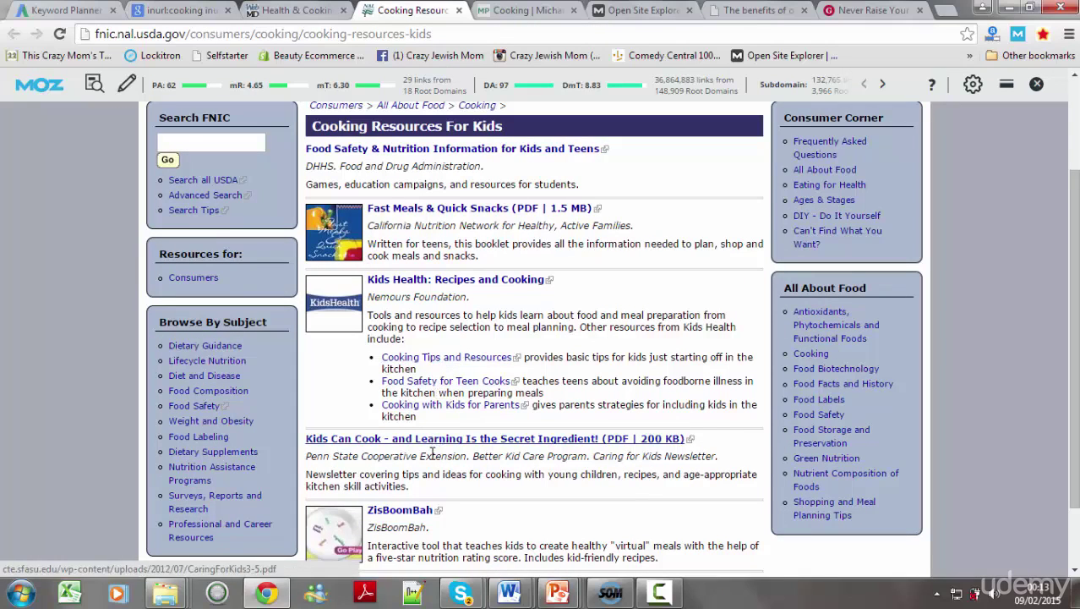
click(502, 8)
drag(1072, 127, 1072, 321)
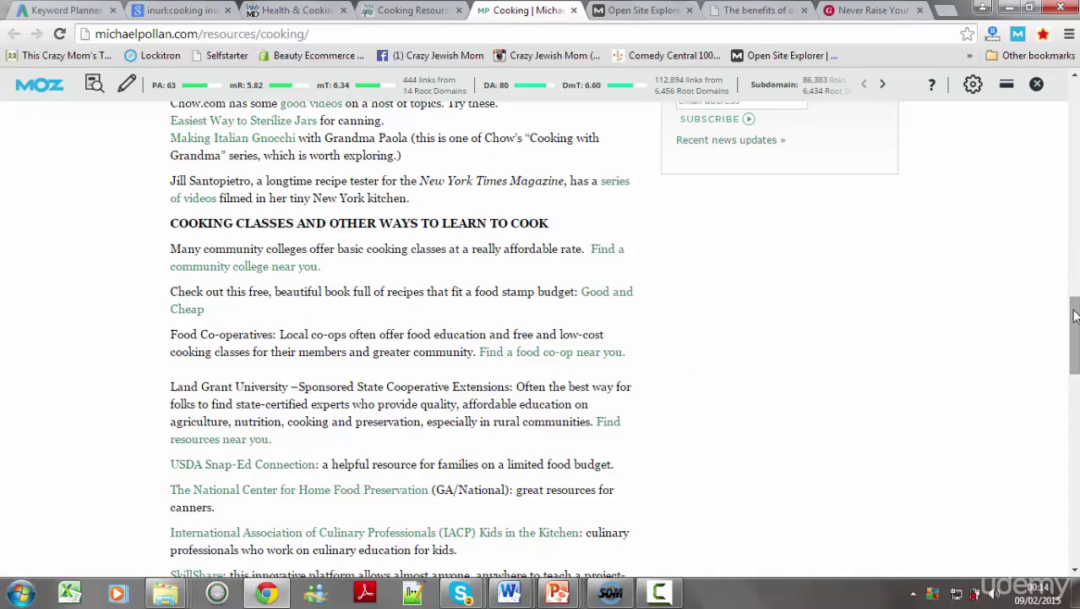
scroll(481, 245, down, 3)
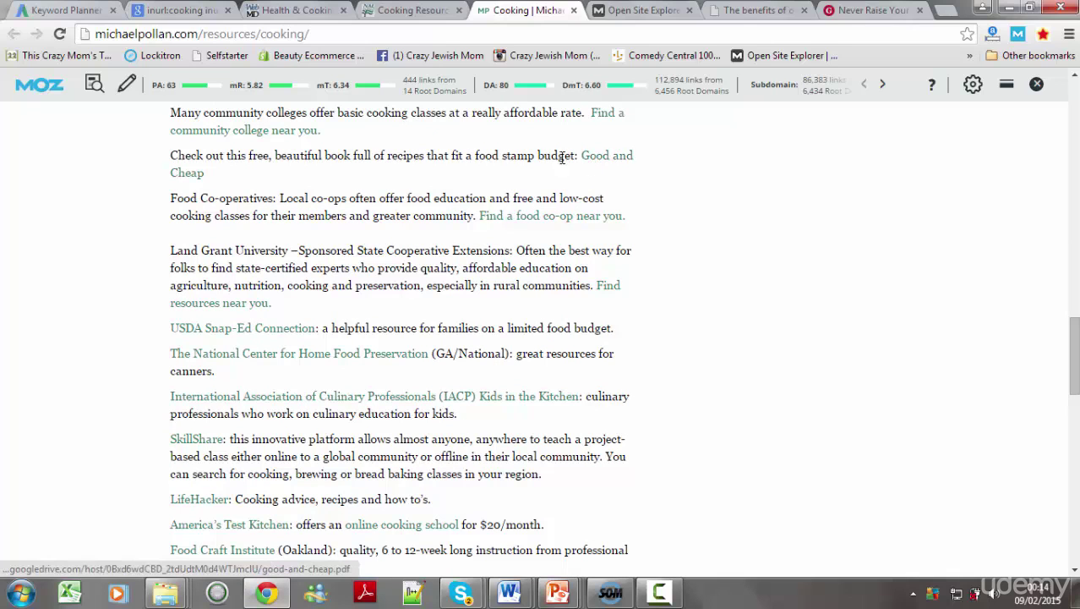
drag(1074, 355, 1074, 418)
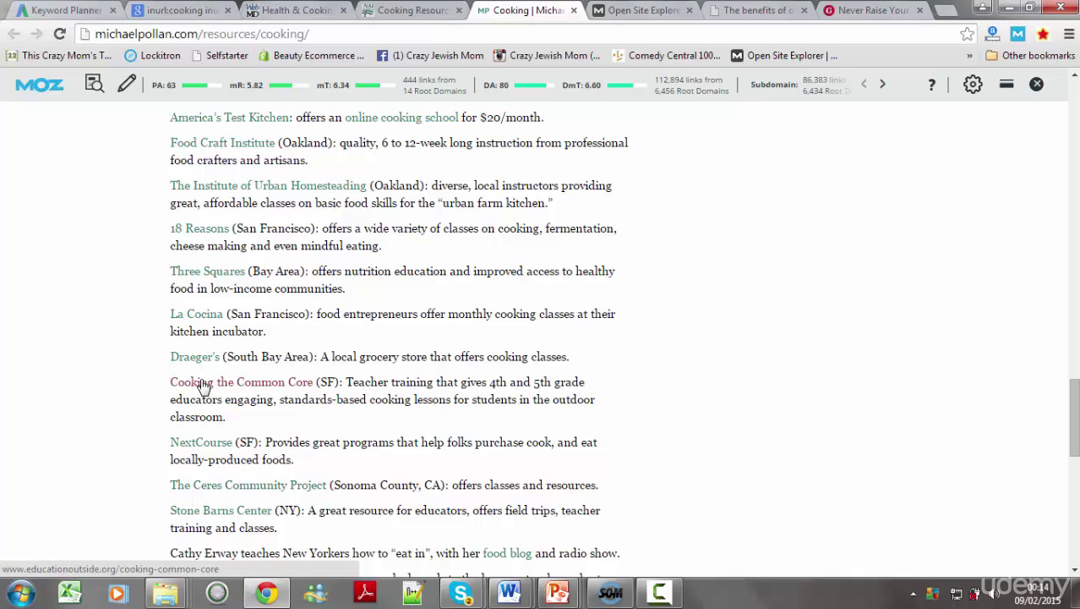
scroll(1073, 419, down, 3)
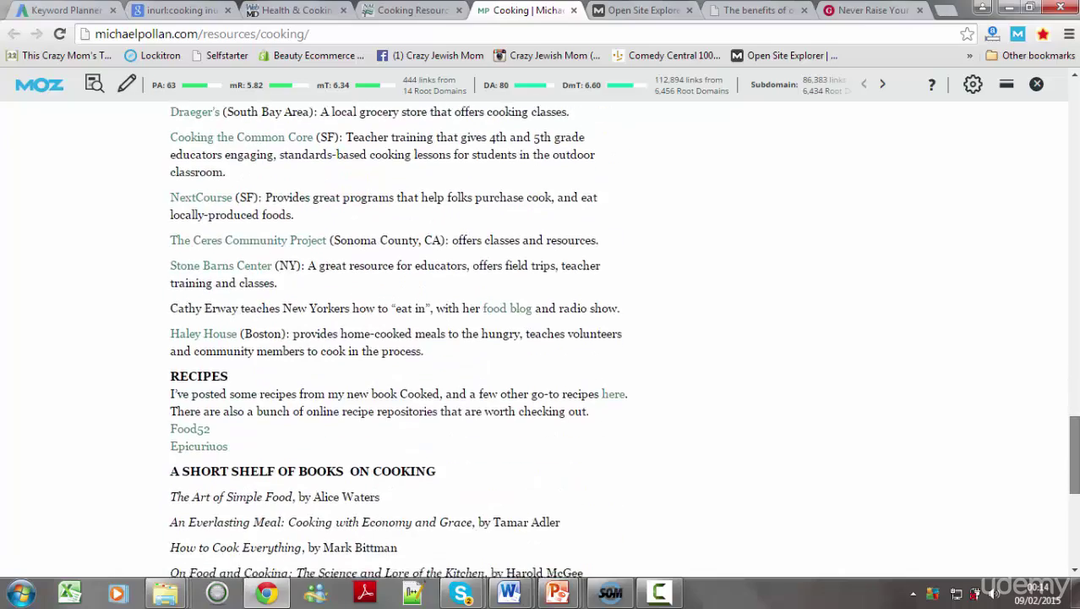
drag(1073, 423, 1075, 151)
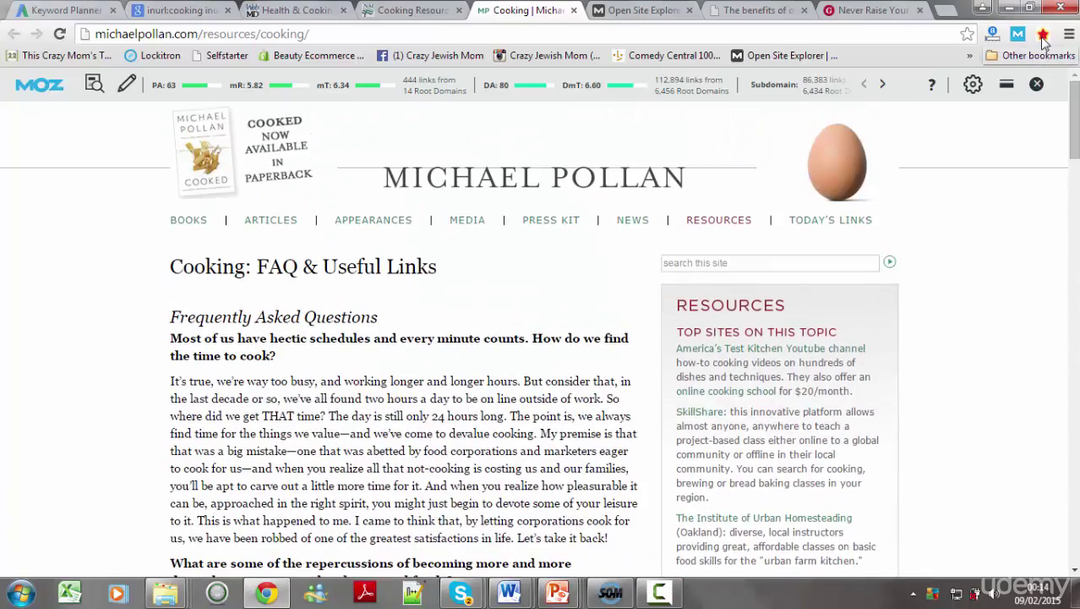
click(1044, 35)
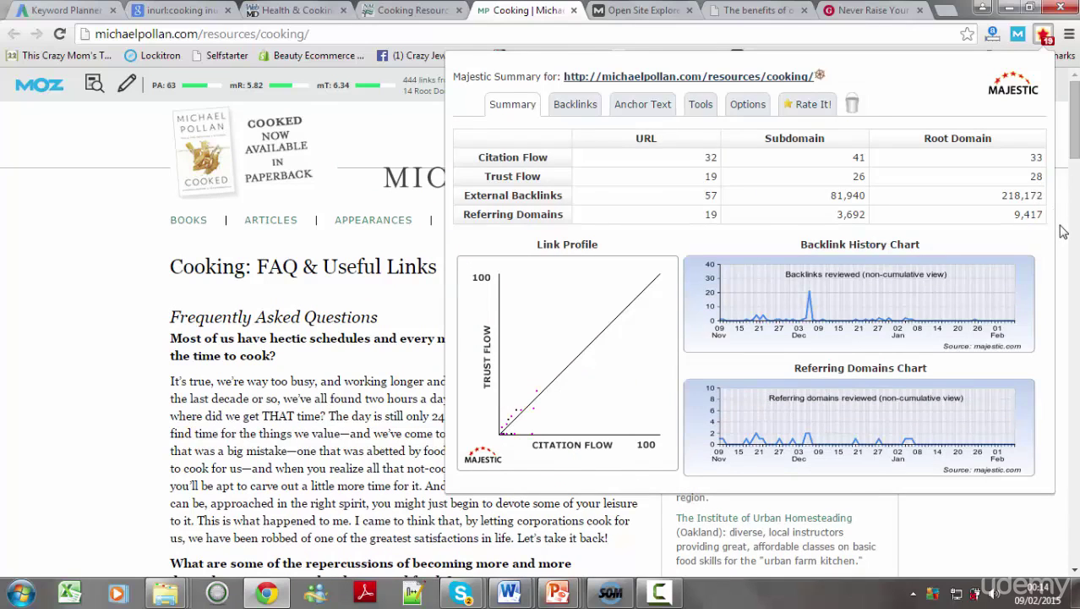
click(1063, 231)
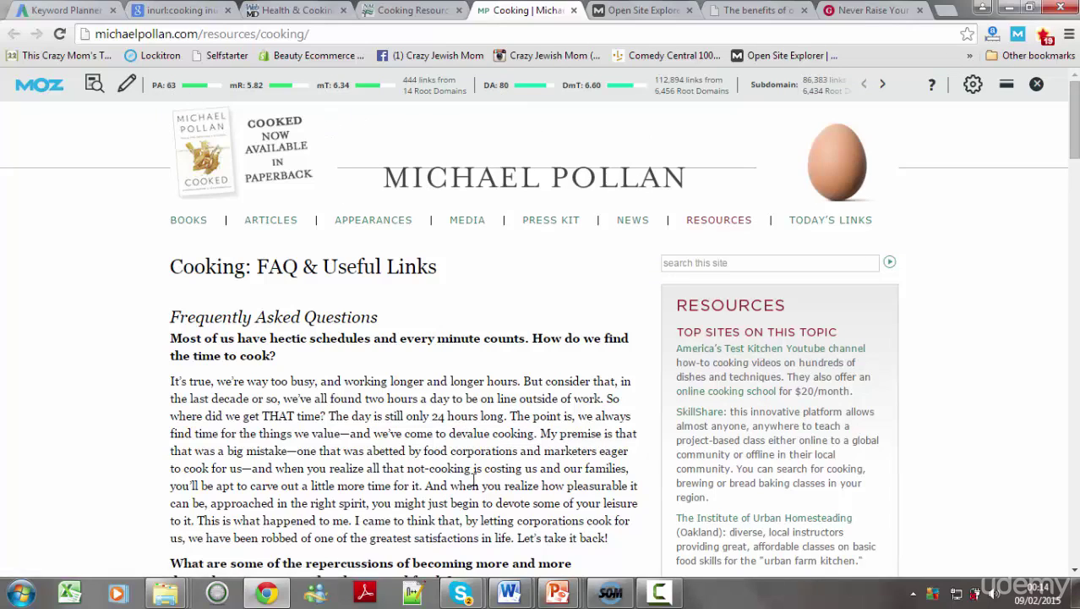
mouse_move(527, 597)
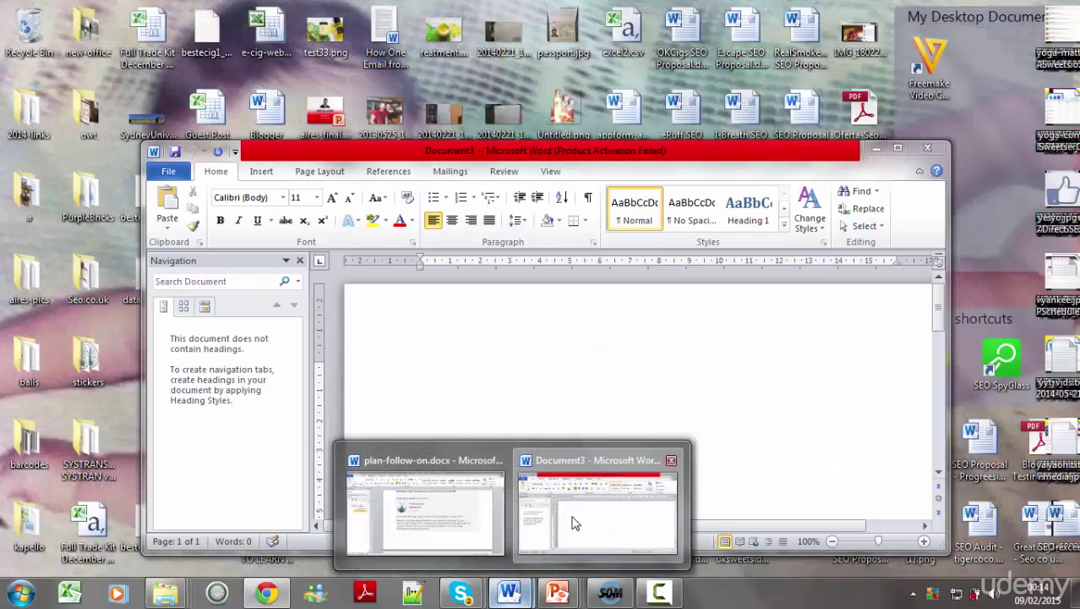
click(574, 523)
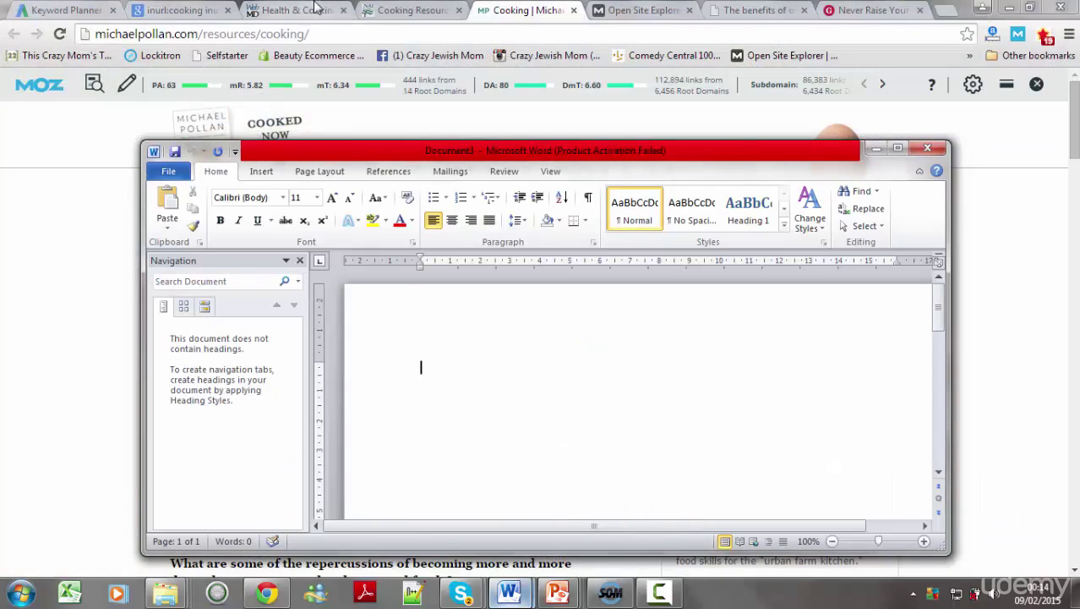
click(203, 28)
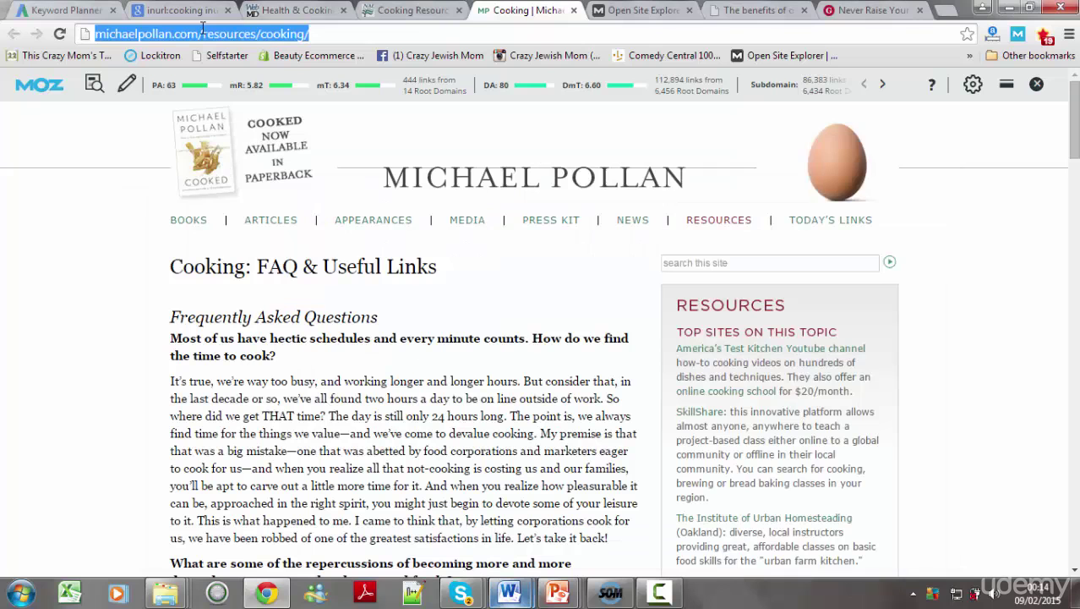
text(semrush.com)
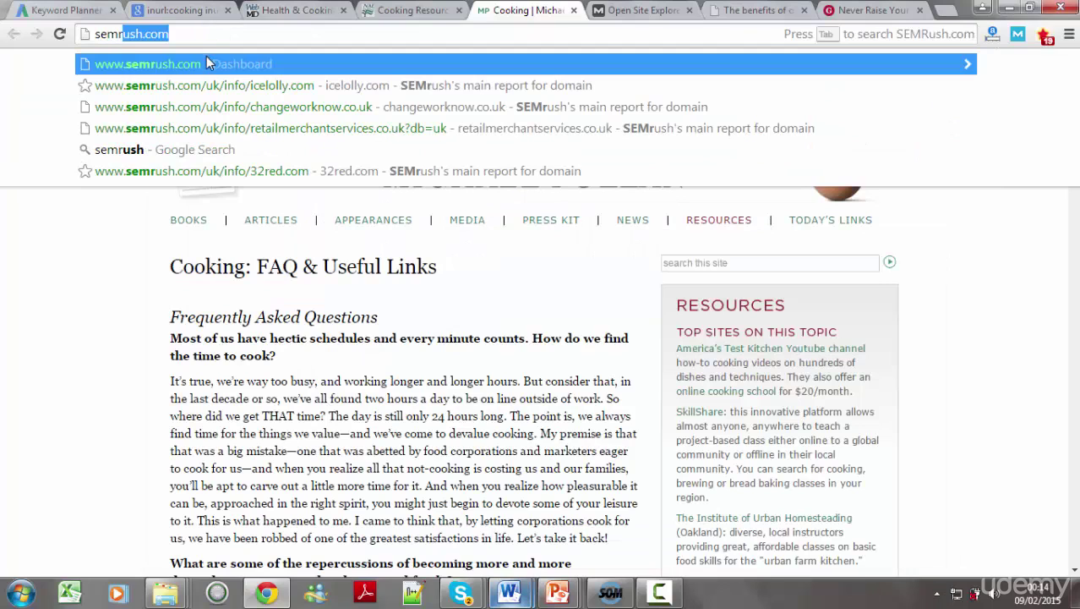
key(Return)
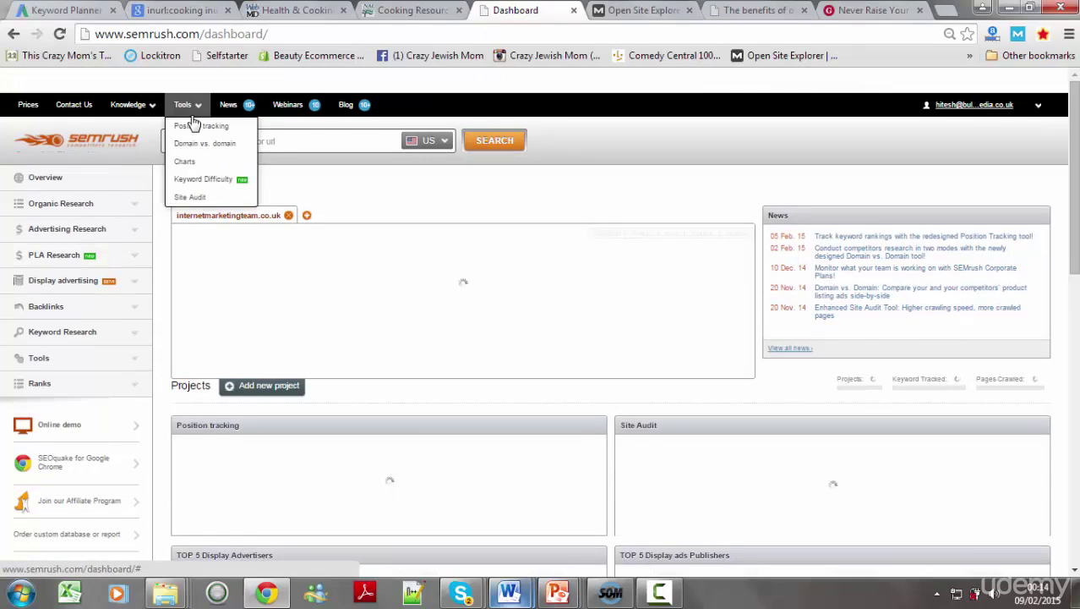
click(194, 123)
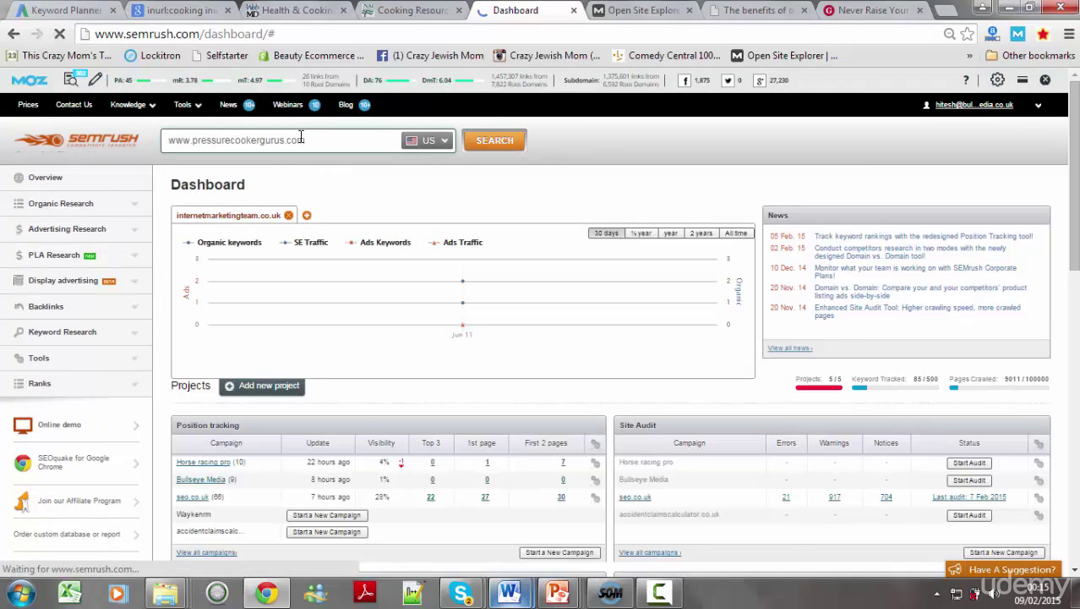
key(Return)
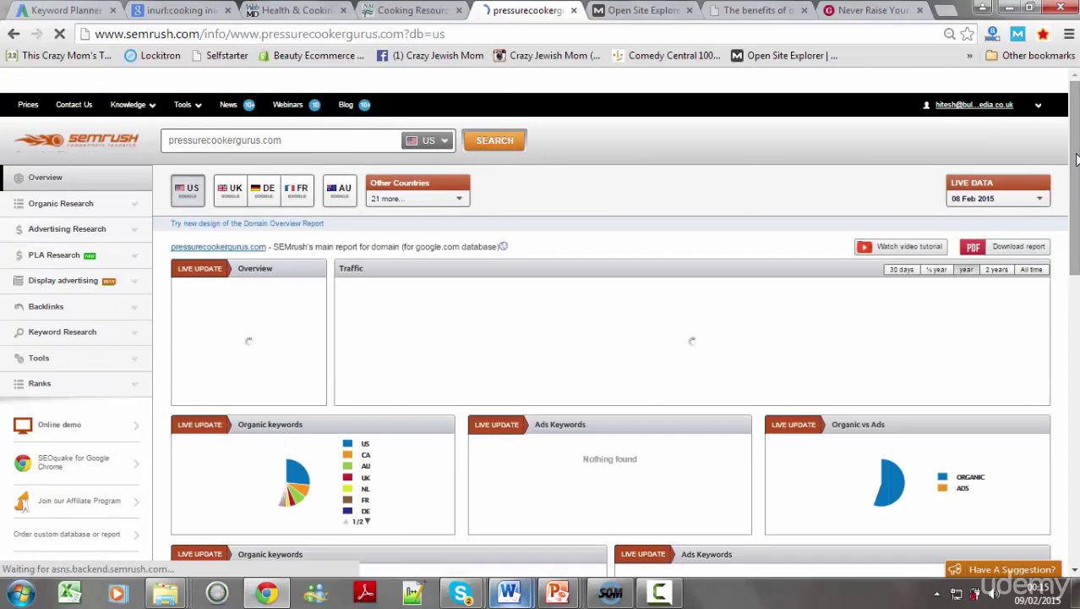
Open the full organic keywords report for pressurecookergurus.com and look through its keywords for a content topic.
scroll(1077, 151, down, 4)
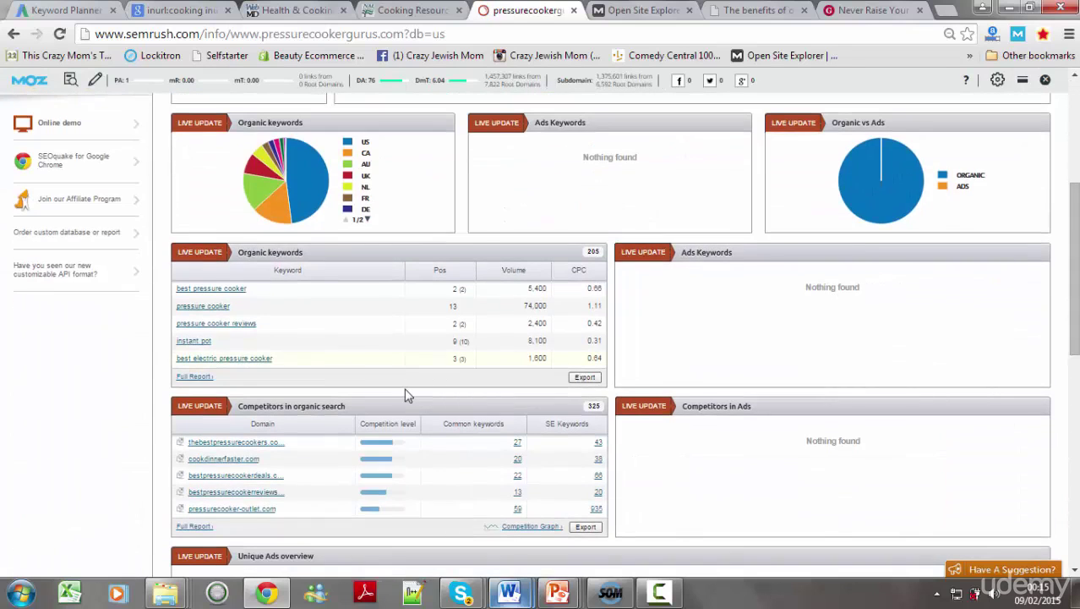
click(194, 377)
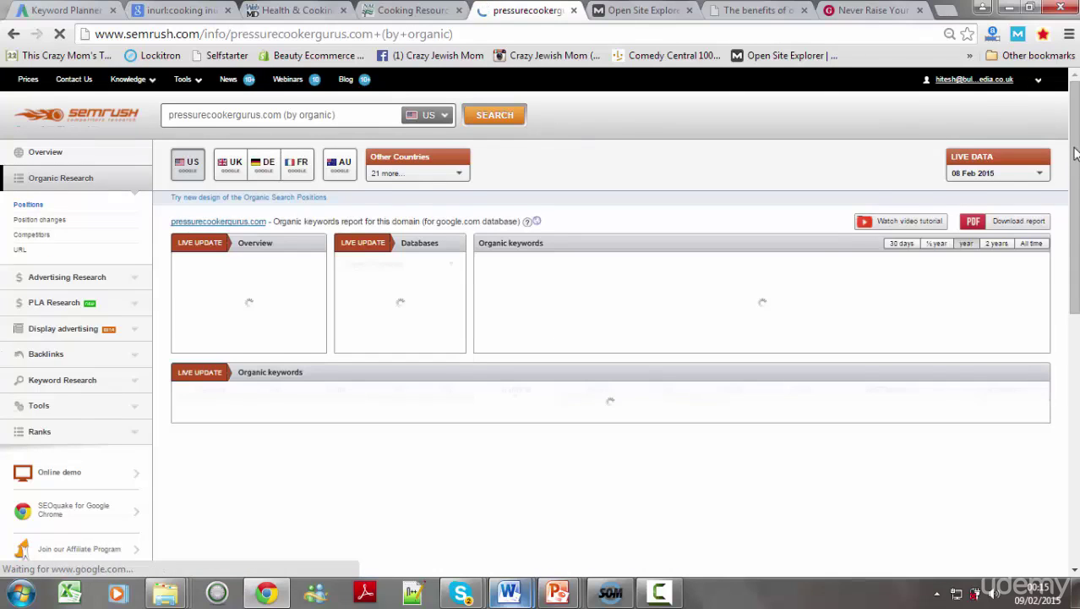
scroll(502, 398, down, 5)
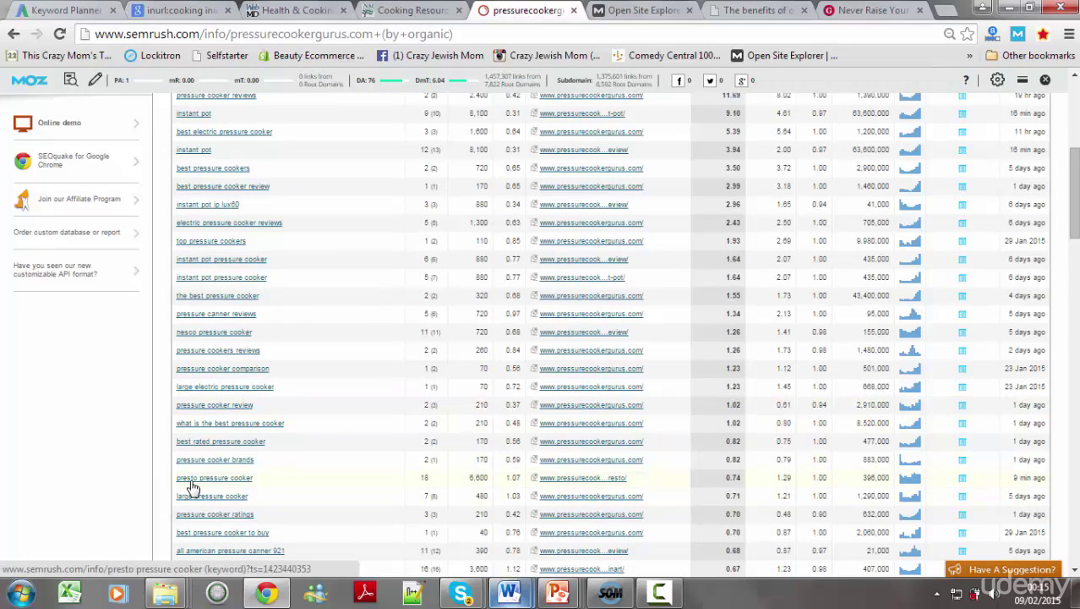
Copy the keyword "presto pressure cooker" from the report into the blank Word document after the label "Title:".
drag(270, 478, 179, 484)
key(ctrl+c)
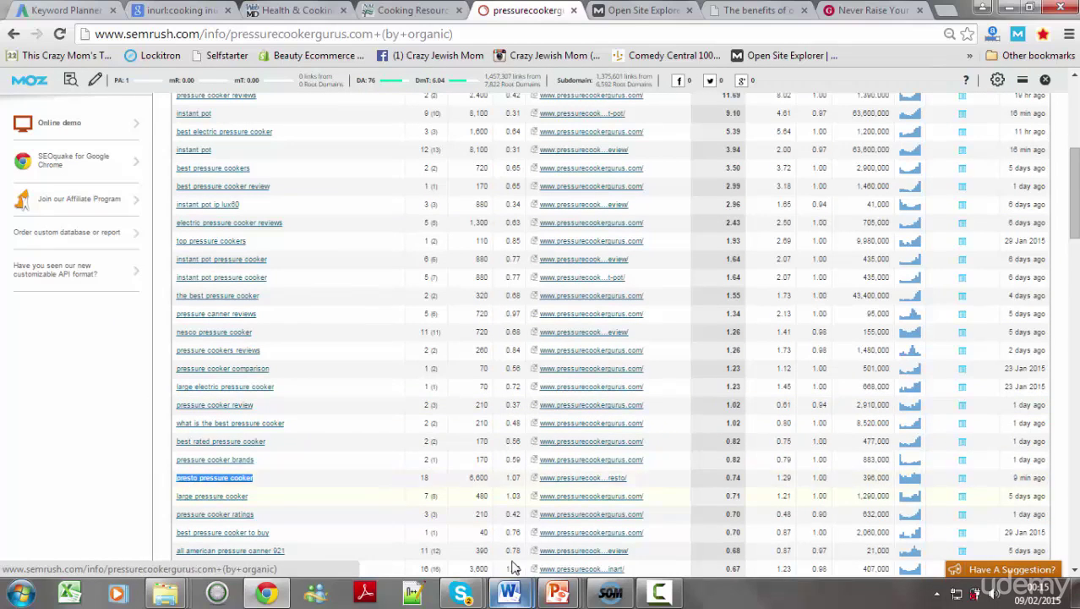
click(508, 593)
click(594, 491)
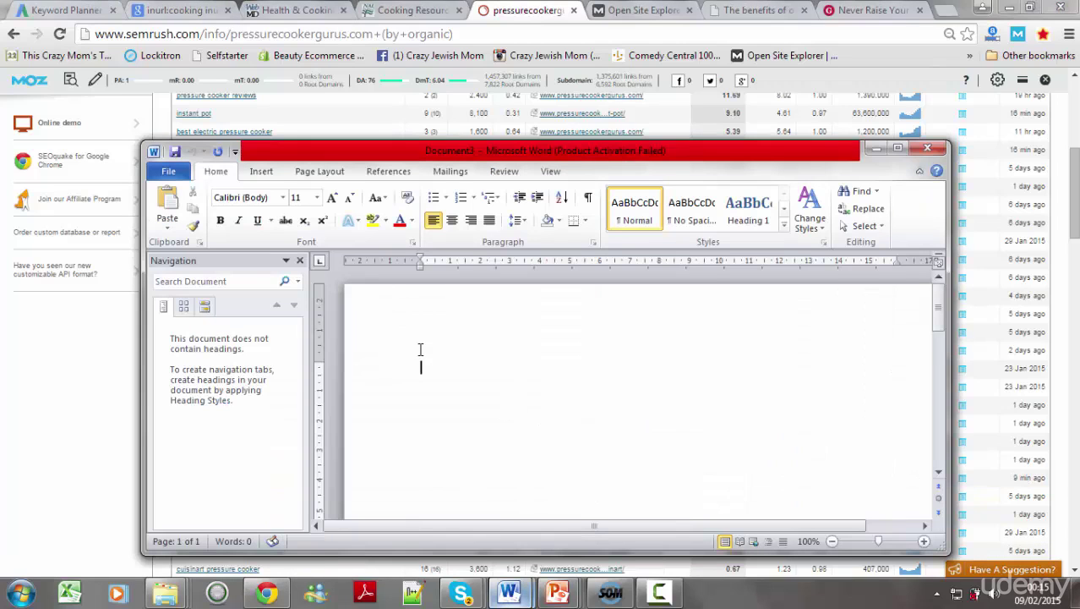
text(Title:)
key(ctrl+v)
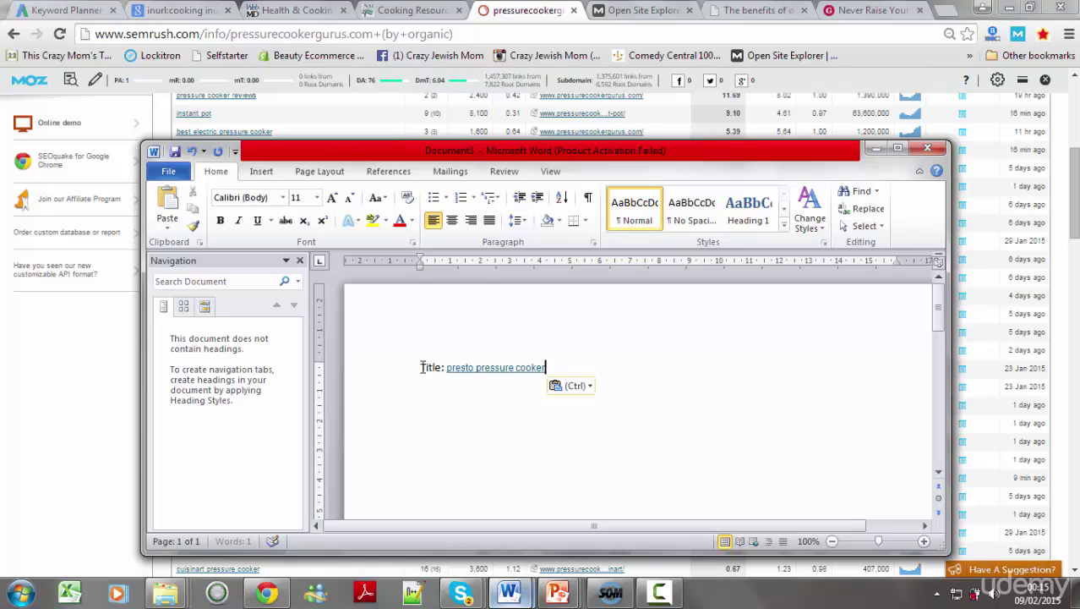
Complete the title line by adding "review by pressurecookerbest.com" after the pasted keyword.
text(b)
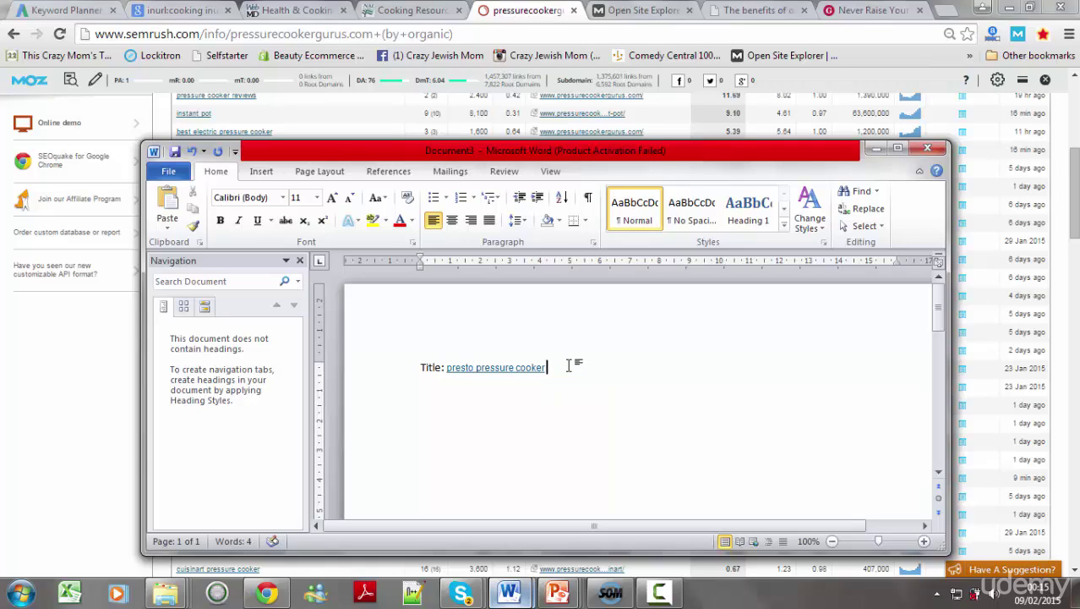
text(y)
key(BackSpace)
key(BackSpace)
key(BackSpace)
text(review by presuu)
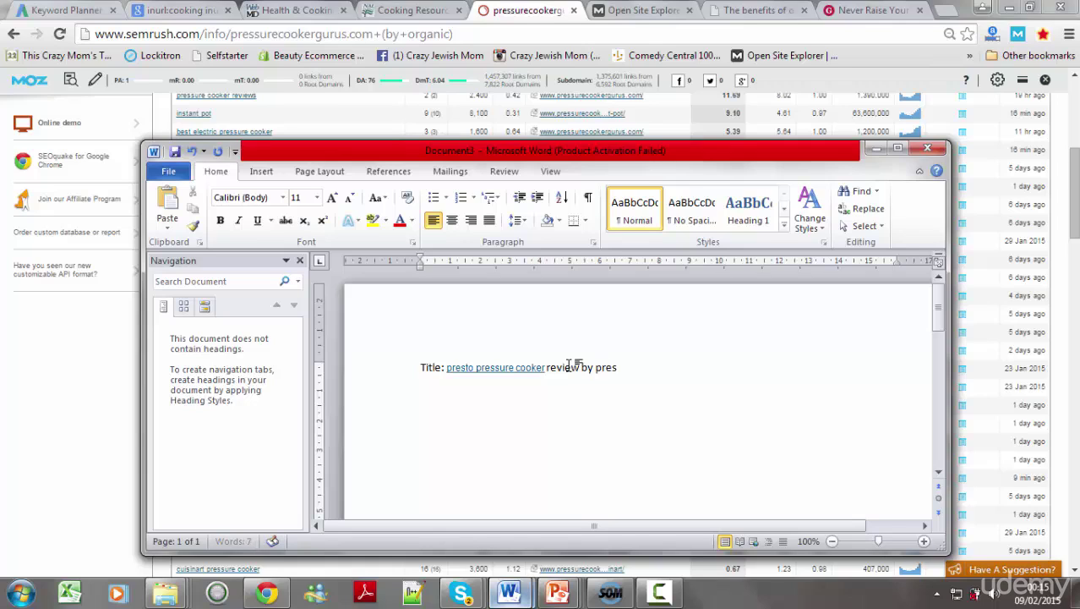
key(BackSpace)
key(BackSpace)
text(surecookerbest.com)
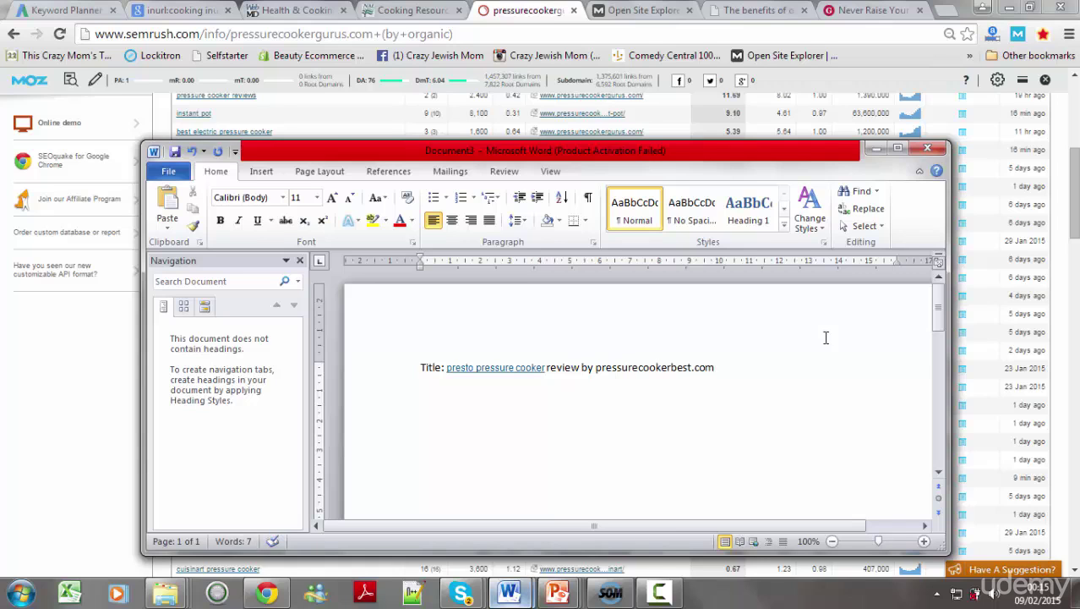
Maximize the document and add the line "Description: presto pressure cooker review. Is it good or is it bad? Here is our verdict" below the title.
click(897, 148)
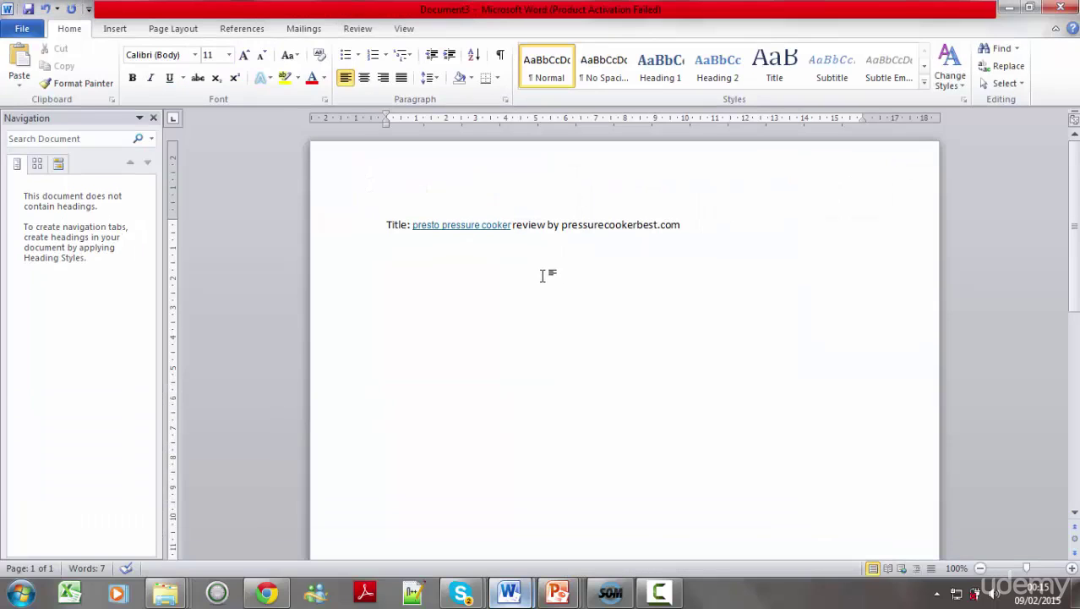
key(Return)
text(description:)
key(ctrl+v)
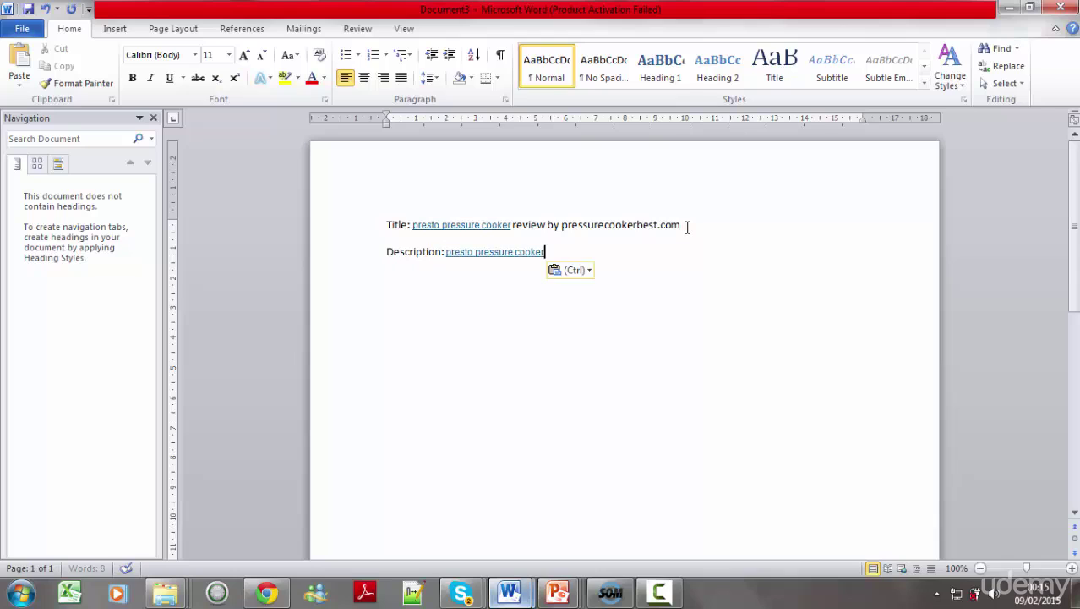
text(review. Is it good or is it bad)
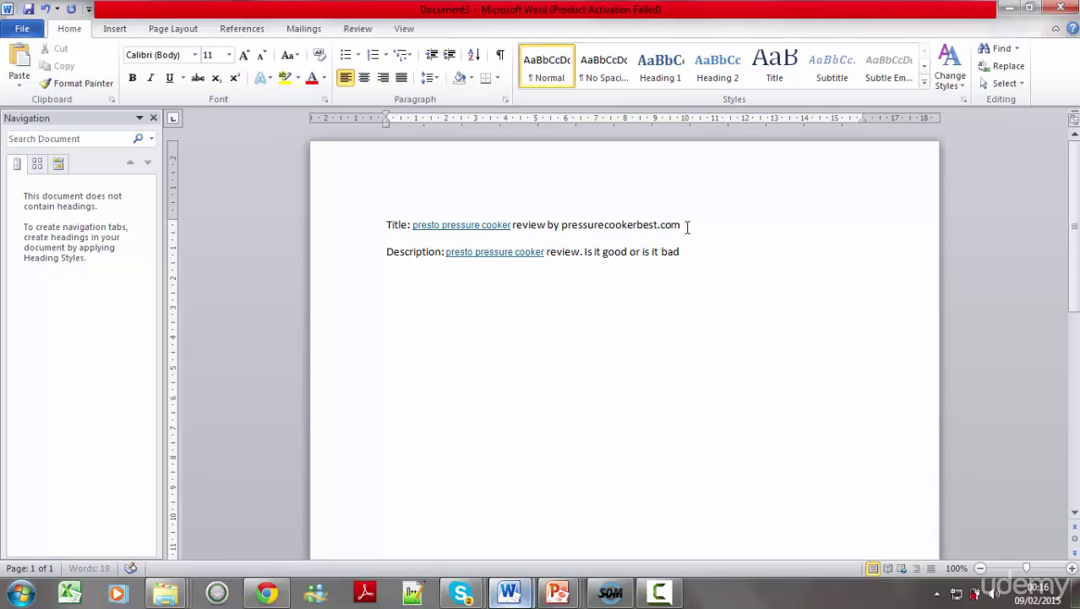
text(? here is our verdict)
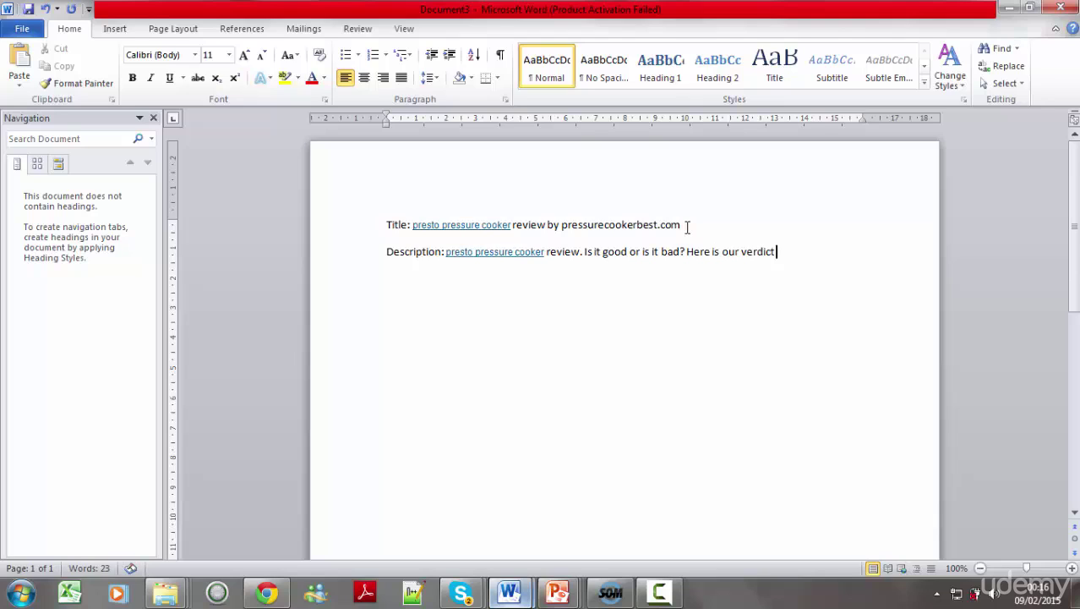
Add the line "H1: presto pressure cooker review" below the description, reusing the copied keyword.
key(Return)
text(H1:)
key(ctrl+v)
text(review)
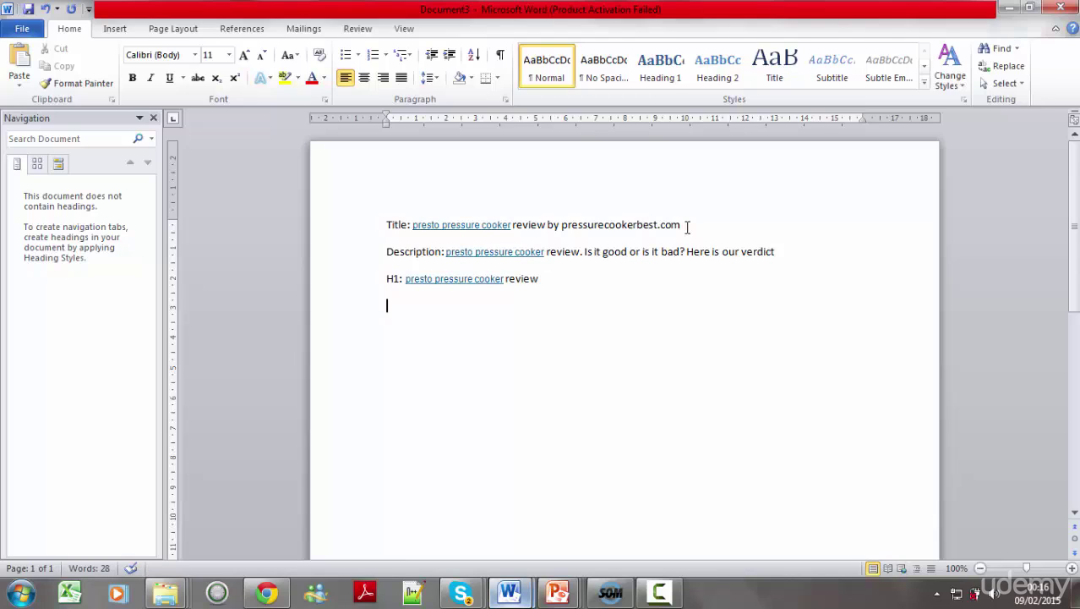
Add the line "Img Alt: presto pressure cooker" below the H1 line, reusing the copied keyword.
text(Img)
click(122, 35)
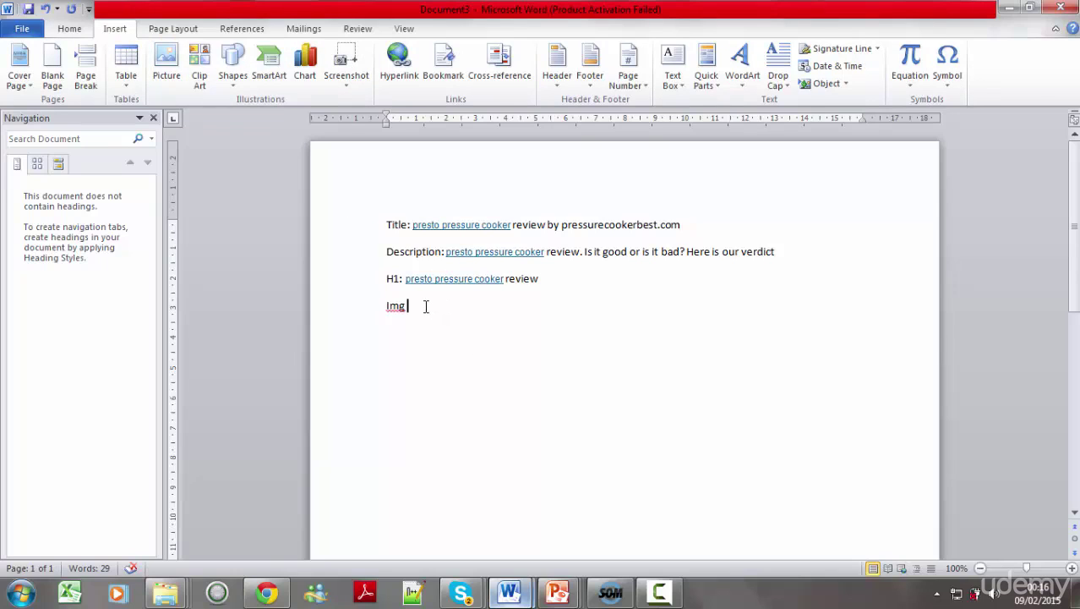
text(Alt:)
key(ctrl+v)
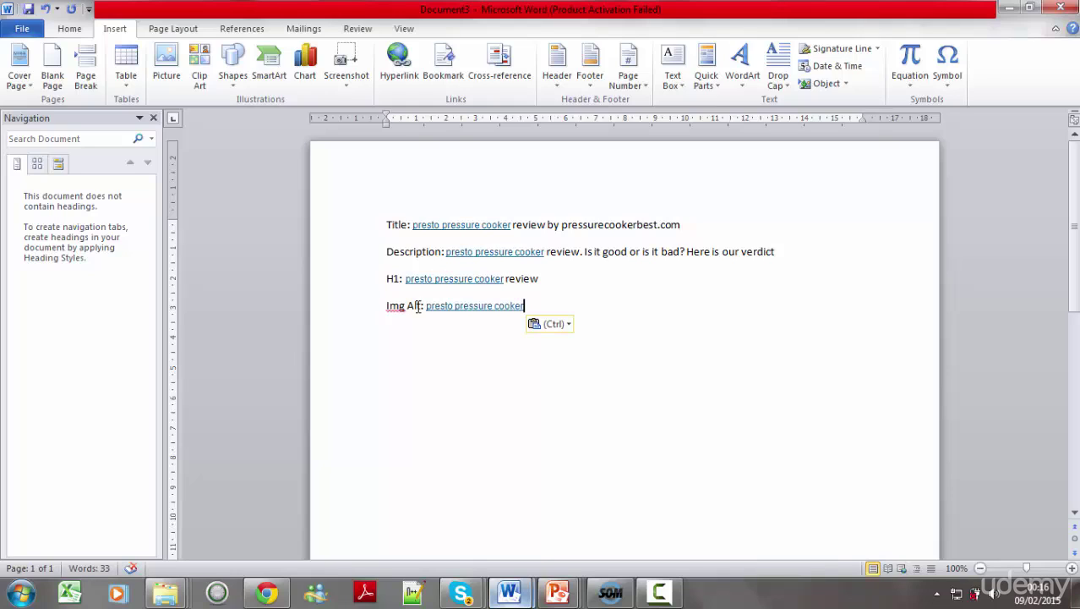
key(Return)
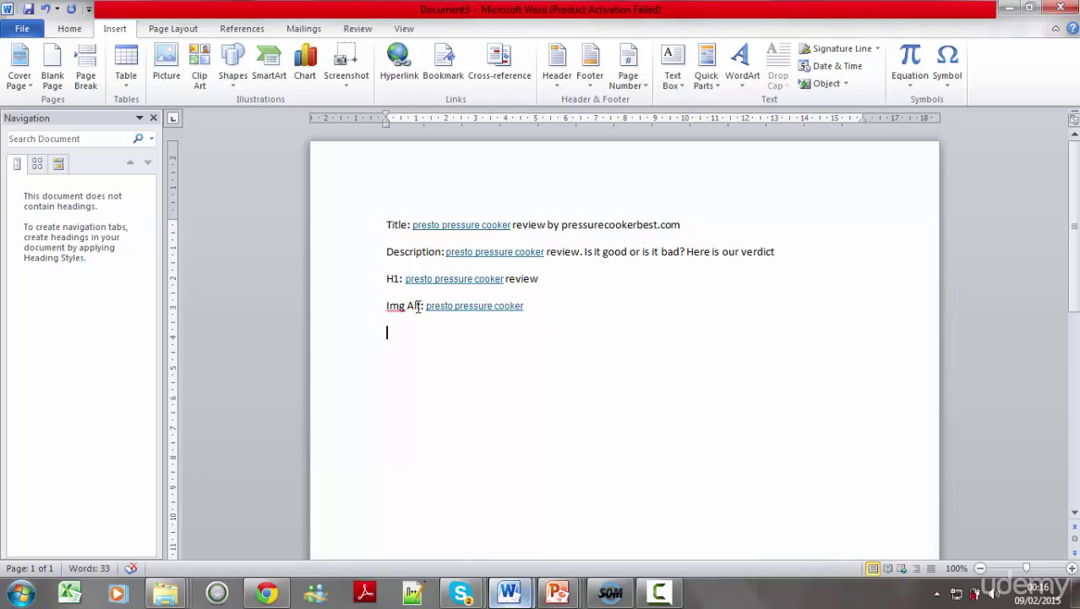
Add a "Body:" label followed by the sentence "Here is why we think the presto pressure cooker is the best out there:".
text(Body:)
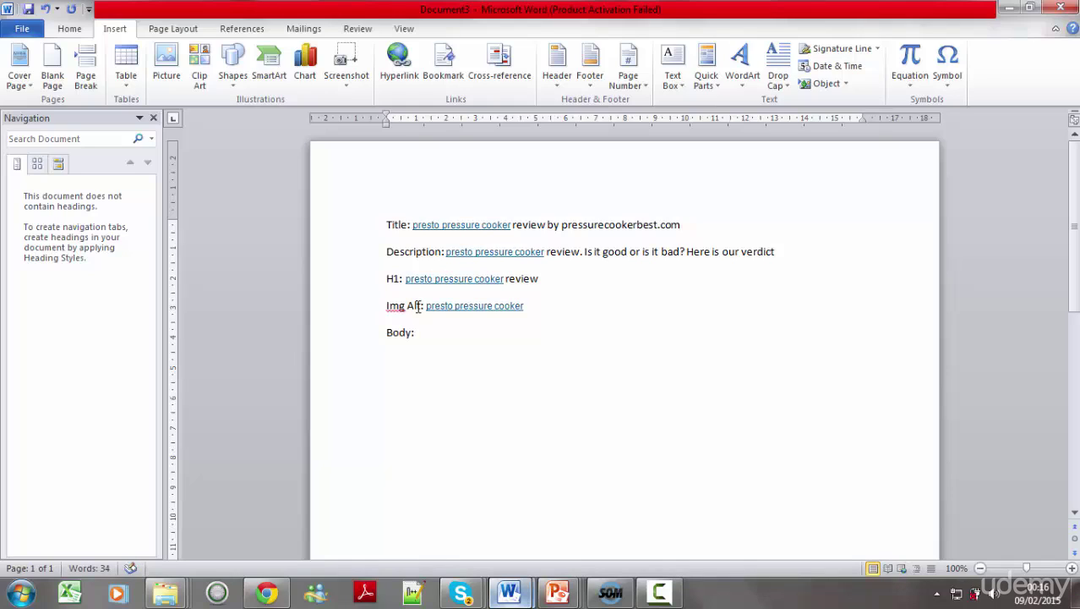
key(Return)
text(Here is why we think the )
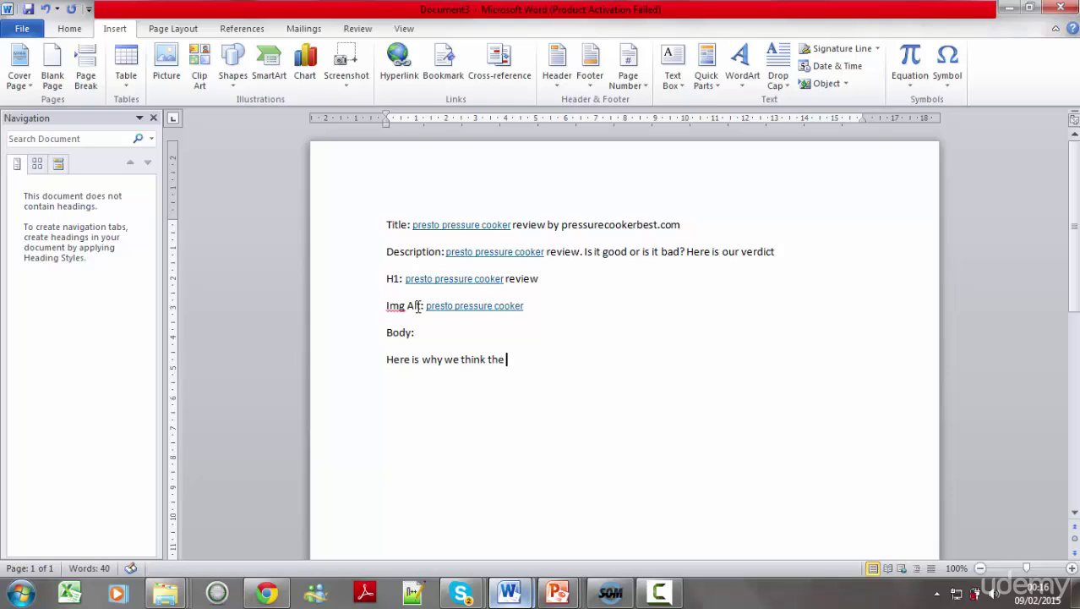
text(presto pressure coo)
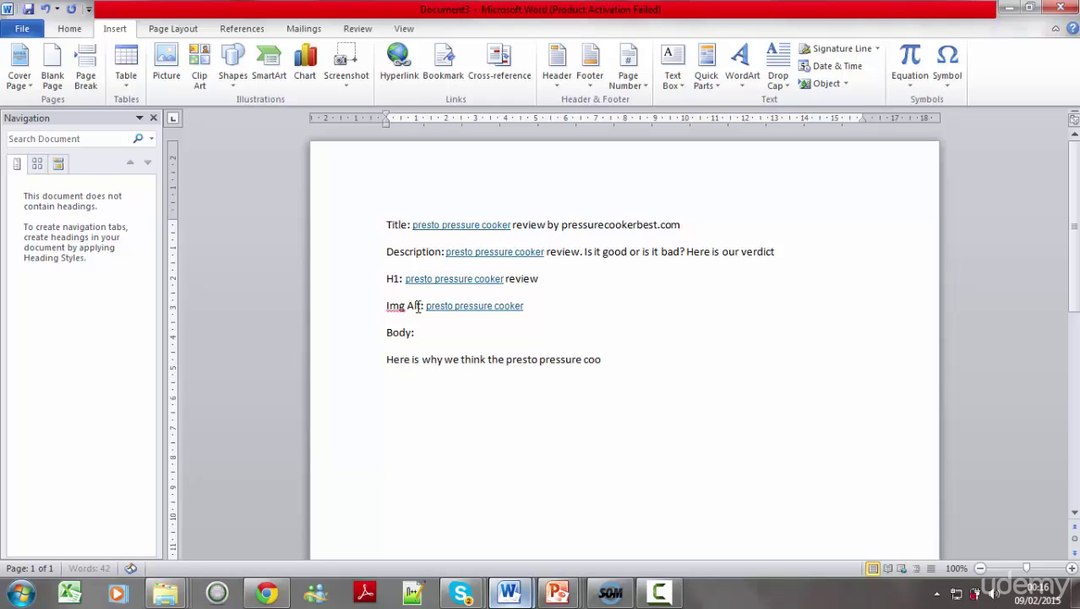
text(ker is the best out)
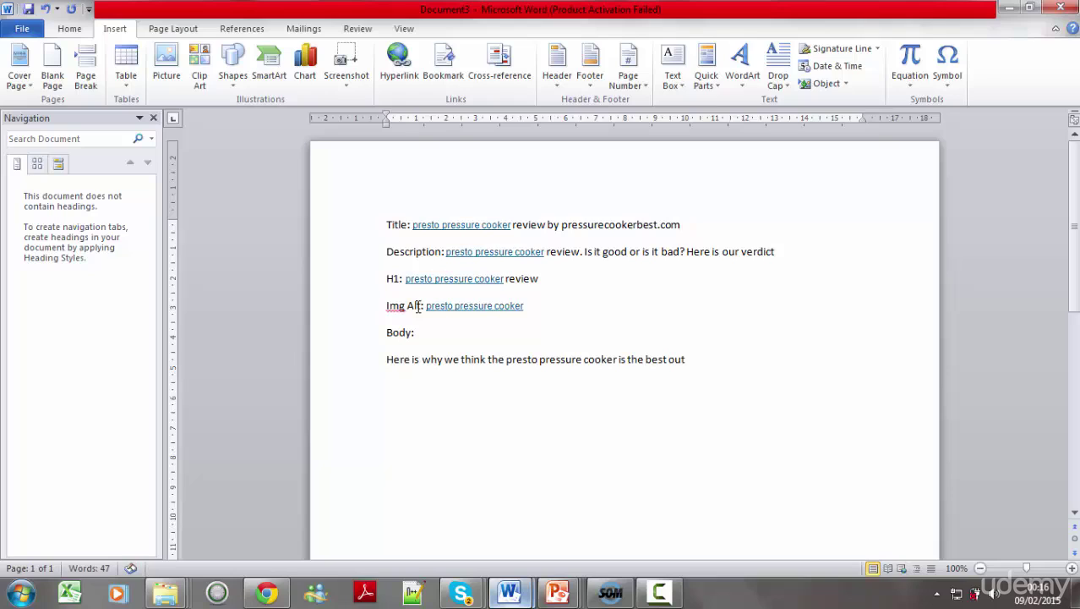
text( there:)
key(Return)
key(Return)
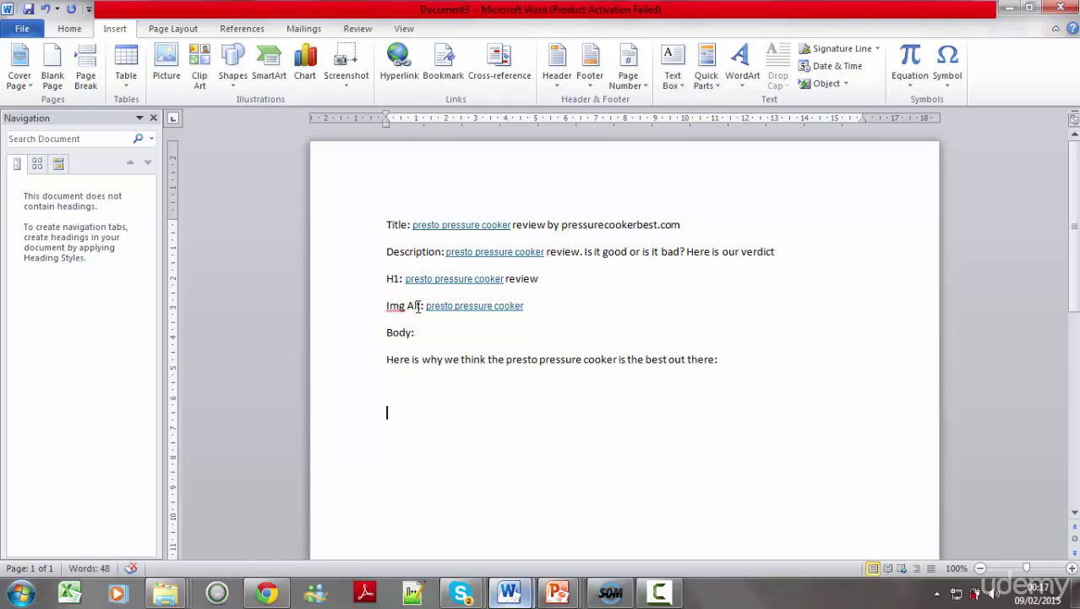
Write the body placeholder ".... .... .... Fast forward 600 to 1000 words later of good quality helpful content mentioning presto pressure cooker a few times".
text(.... .... .... Fast forward 600 )
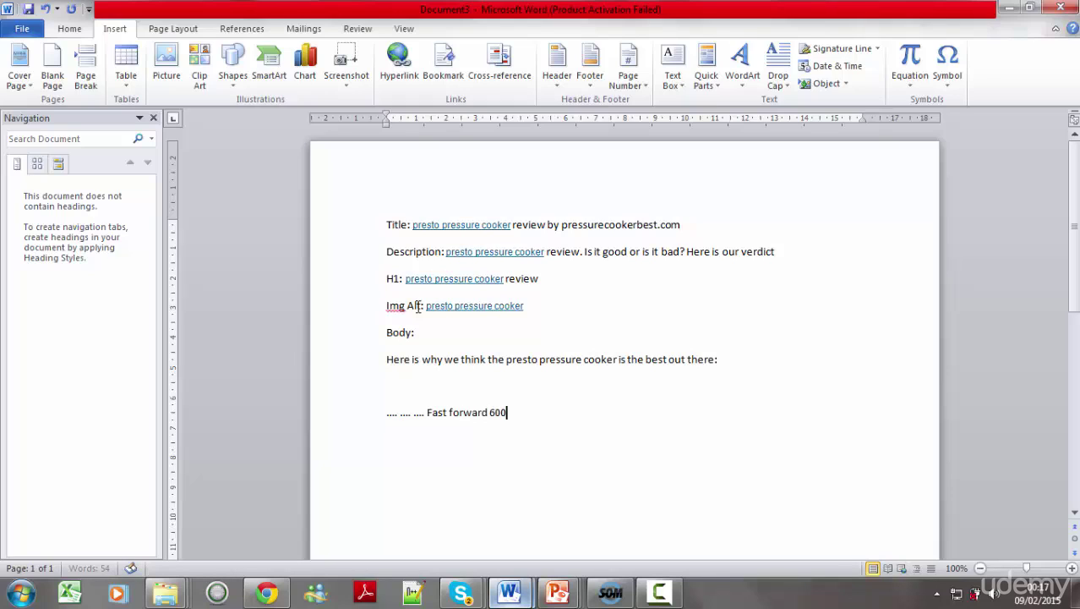
text(to 1000 words later )
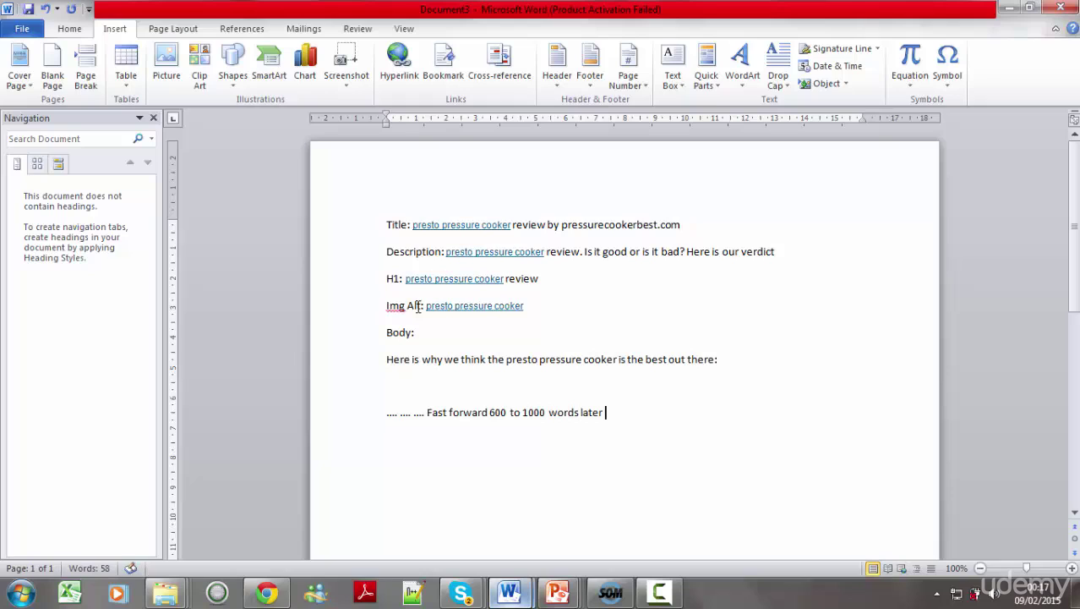
text(of good qualit)
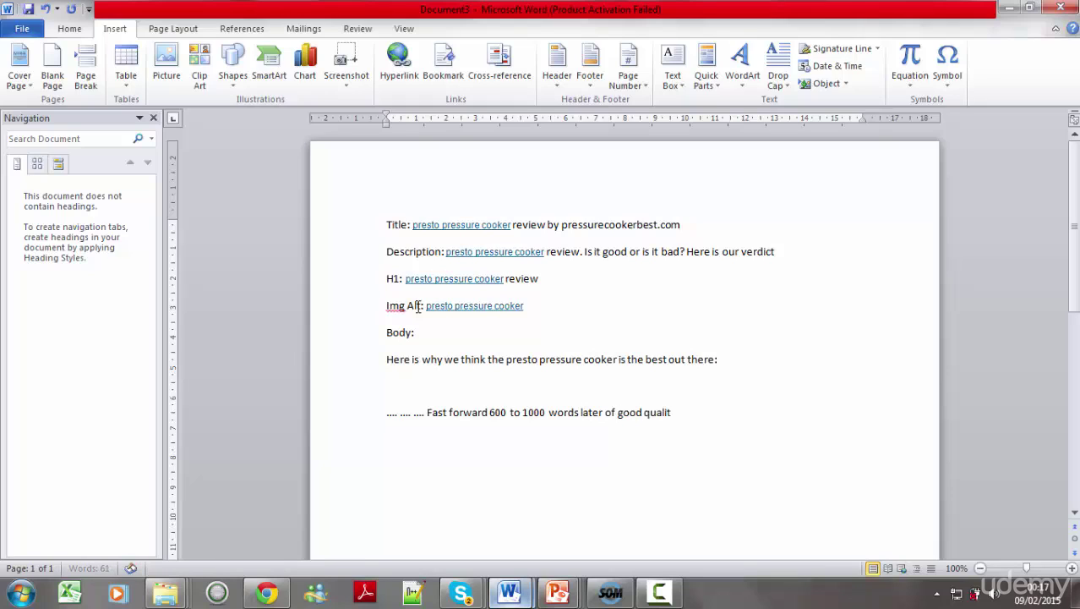
text(y helpful content)
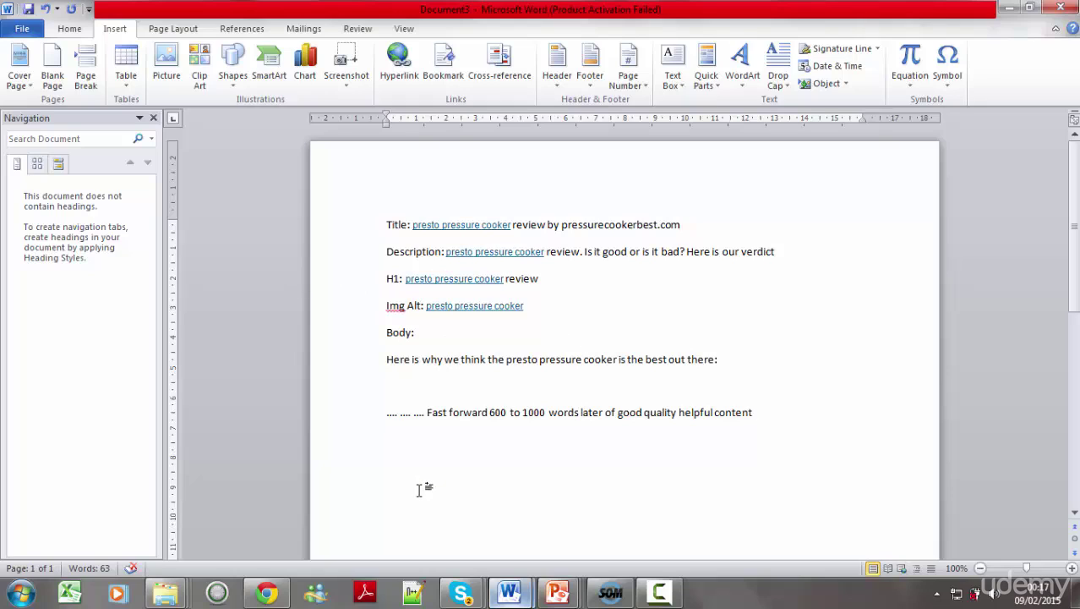
key(Return)
text(me)
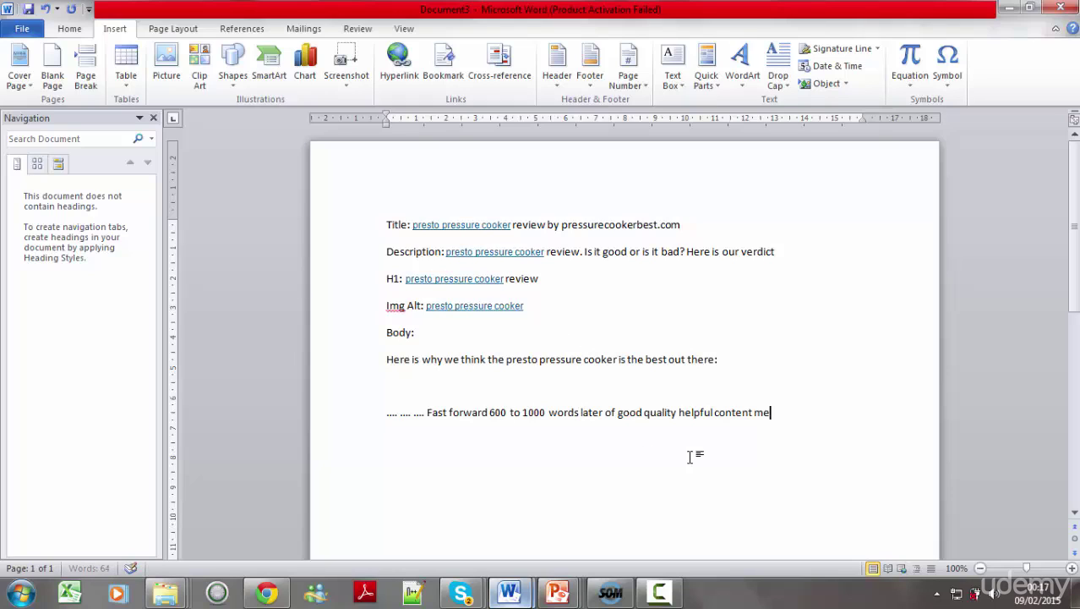
text(ntioning)
text(presto pressure cooker)
text(a)
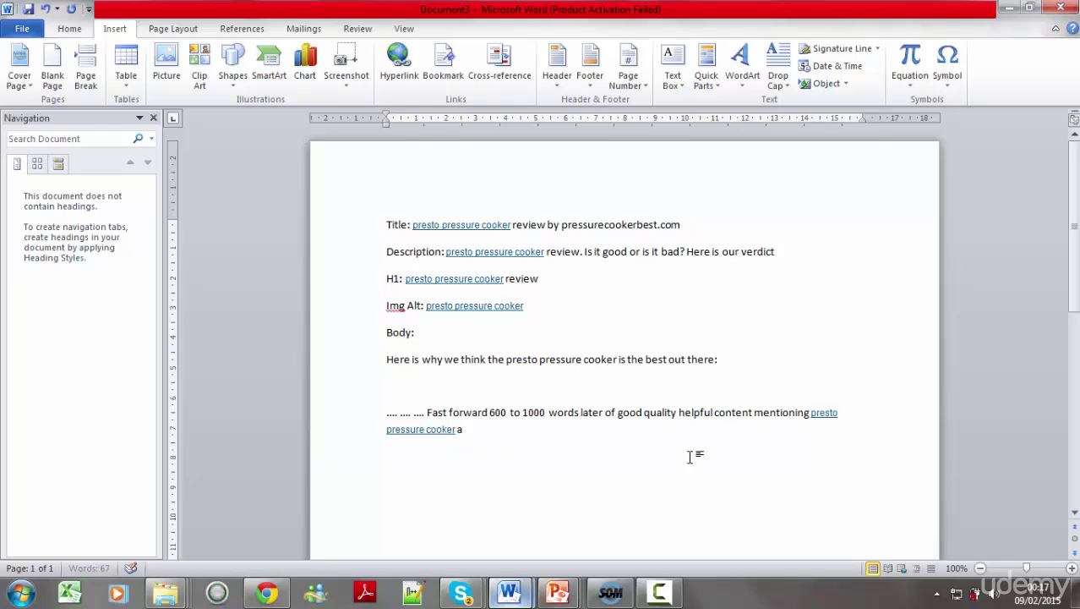
text( few times)
key(Return)
key(Return)
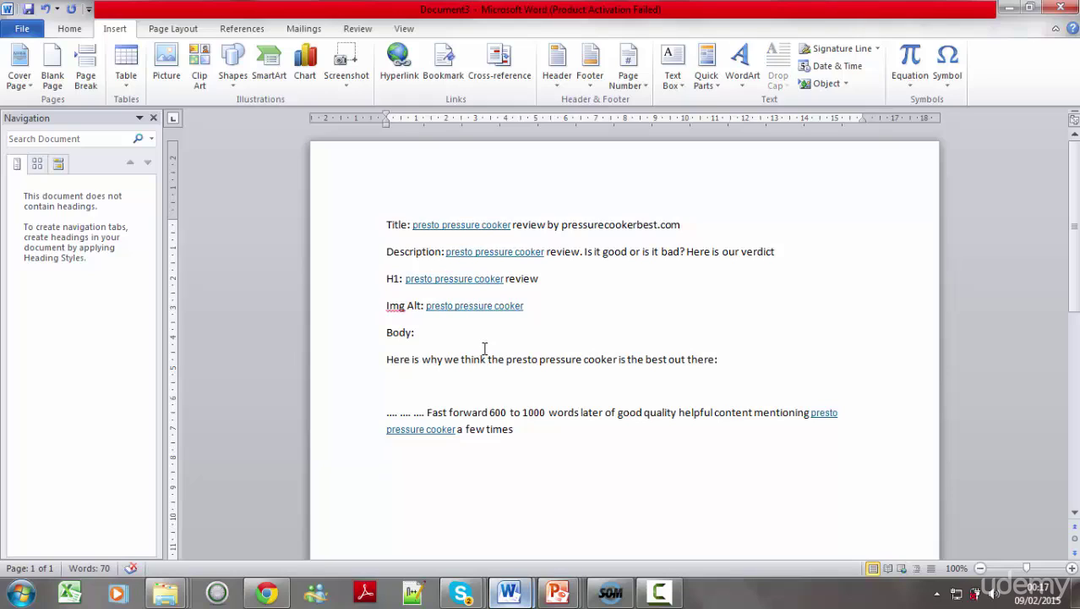
Add a "Bold:" label below the placeholder text and make "presto pressure cooker" bold in the first body sentence.
text(Bold:)
drag(506, 362, 609, 364)
key(ctrl+b)
click(400, 511)
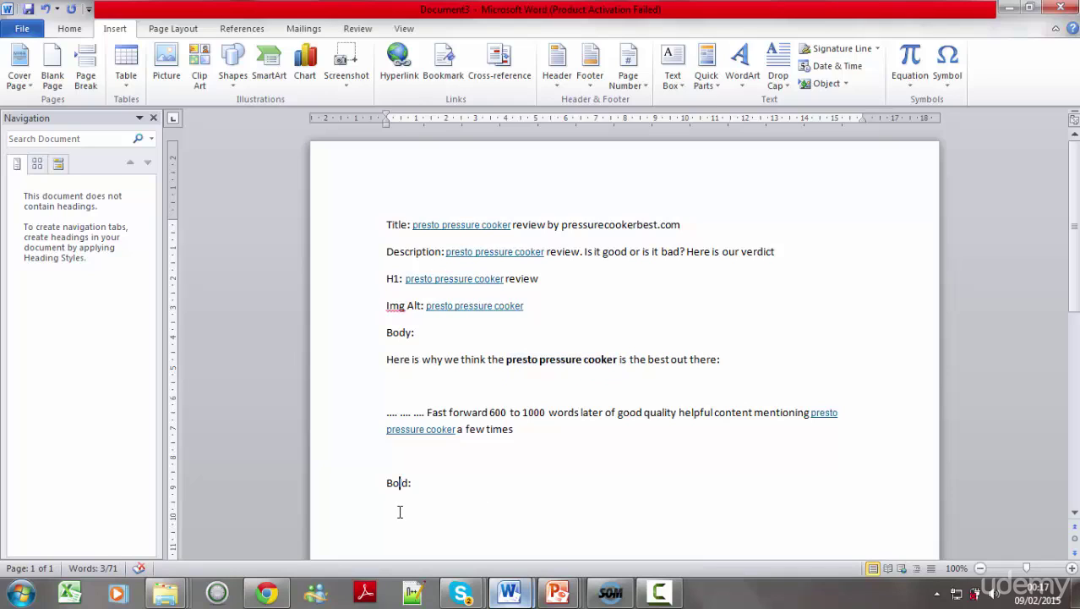
Add the line "Url: pressurecookerbest.com/presto-pressure-cooker" below the Bold label, copying the domain from the title line.
key(Return)
text(Url:)
drag(563, 224, 683, 230)
key(ctrl+c)
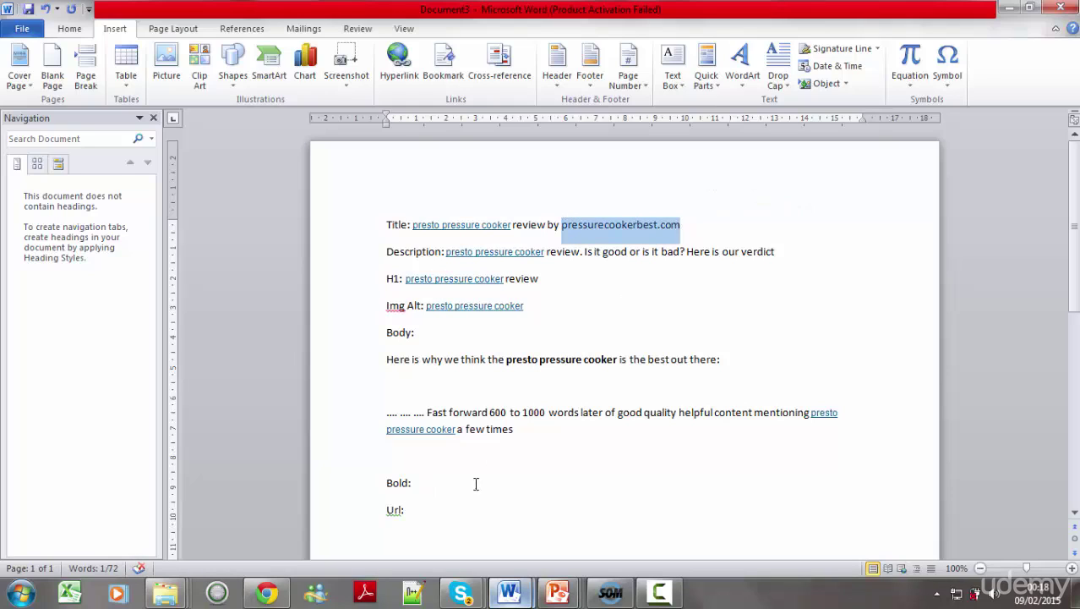
click(447, 500)
click(439, 513)
key(ctrl+v)
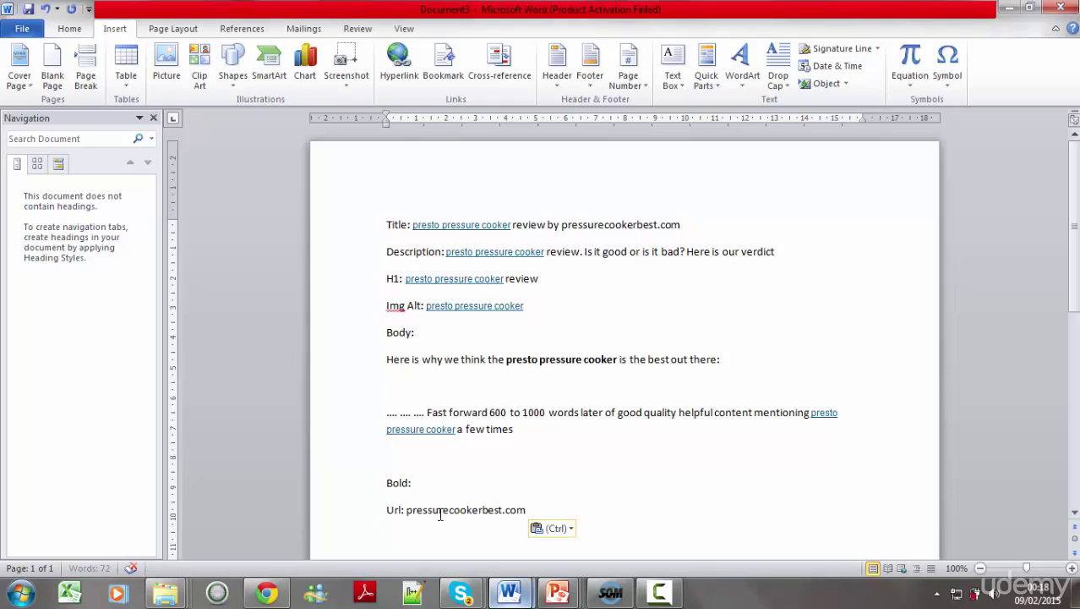
text(/)
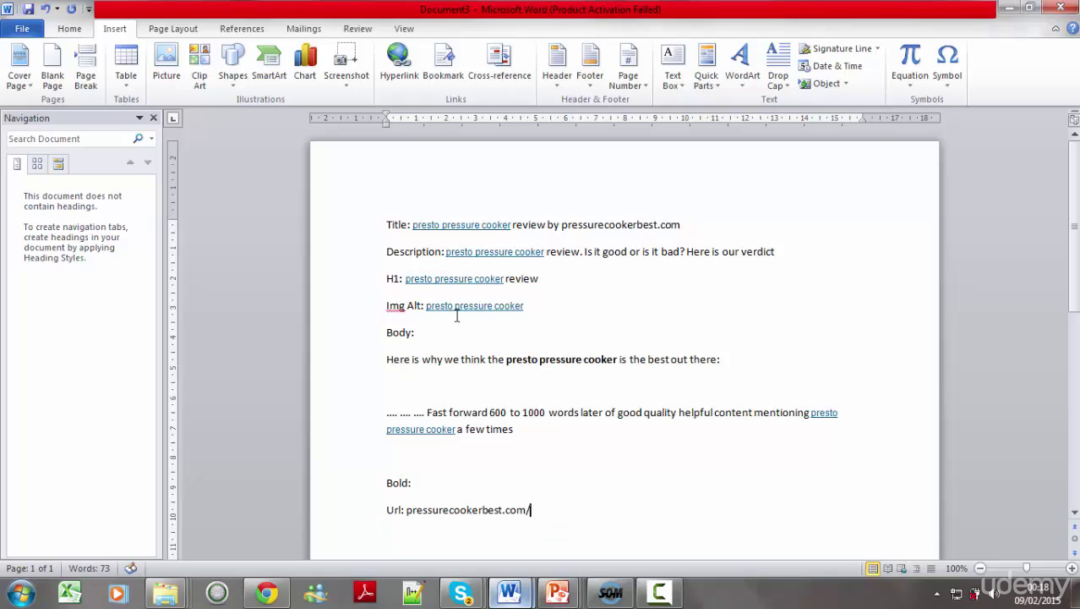
text(presto-pressure-c)
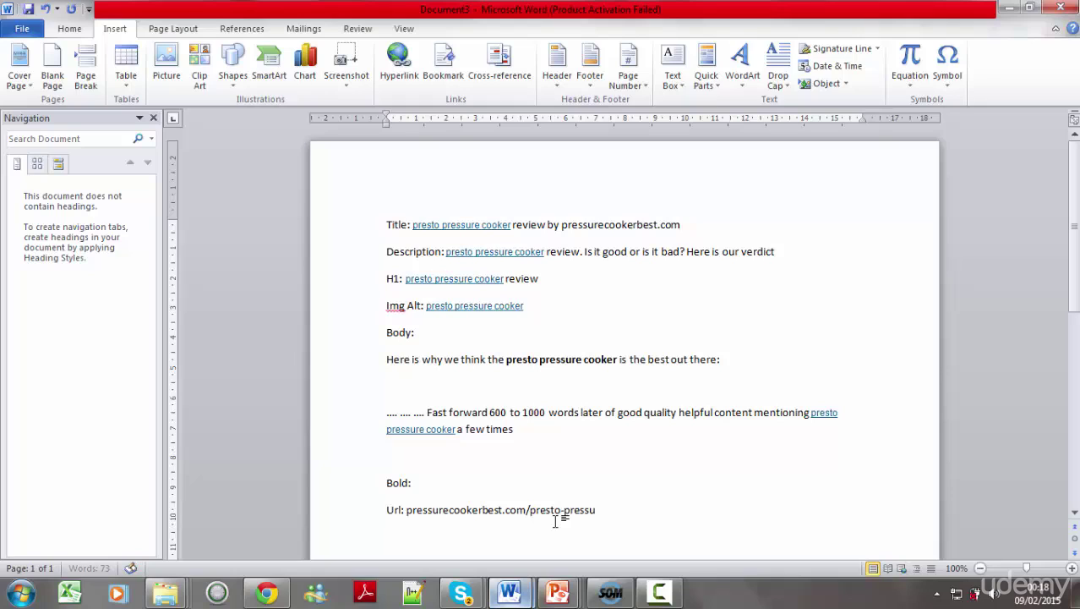
text(ooker)
key(Return)
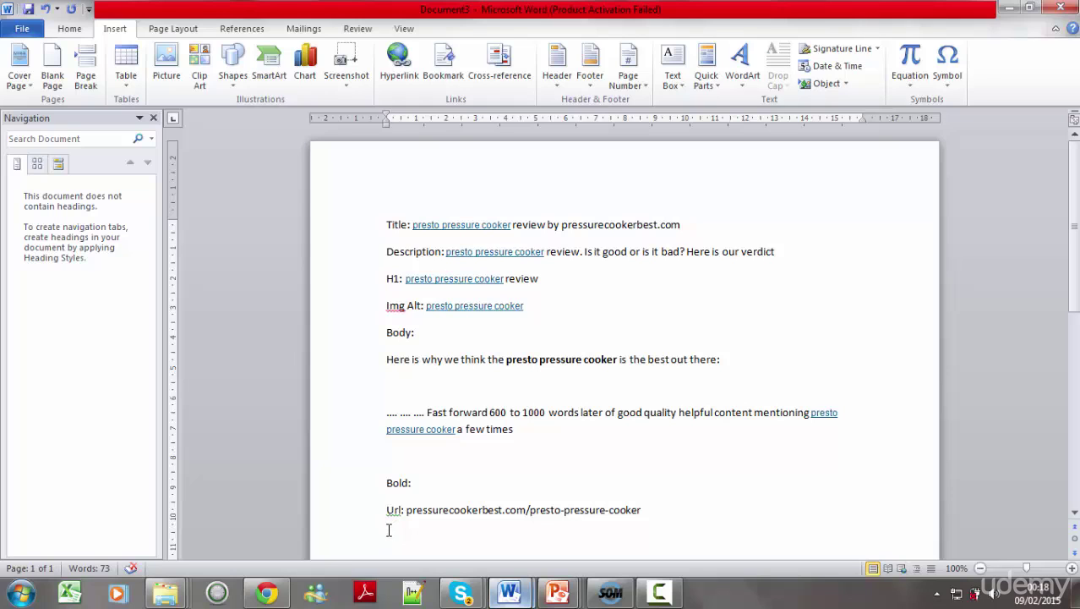
click(273, 591)
click(630, 13)
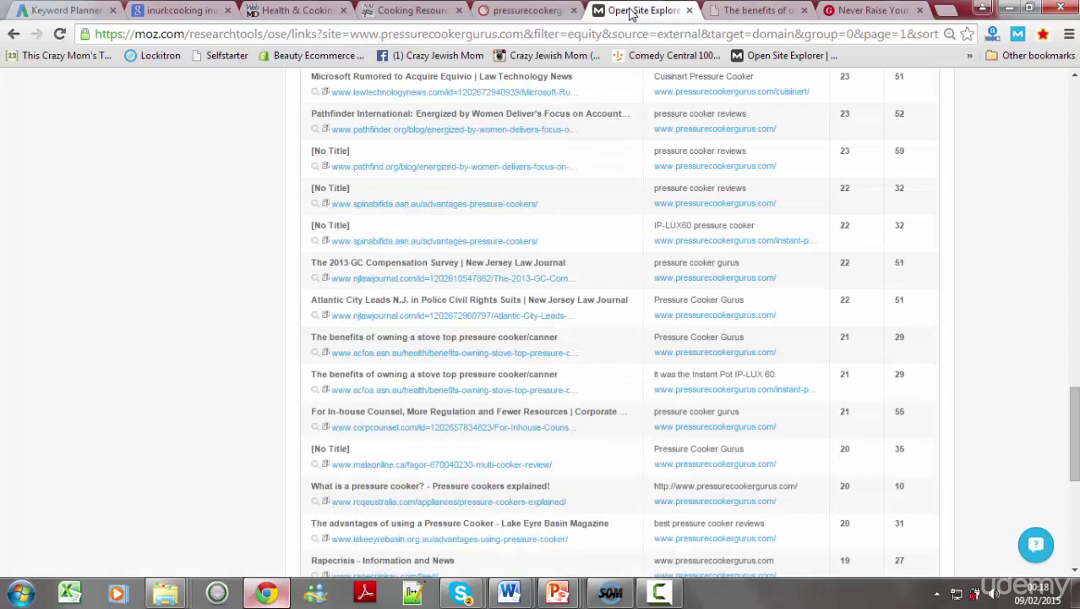
drag(1073, 427, 1073, 110)
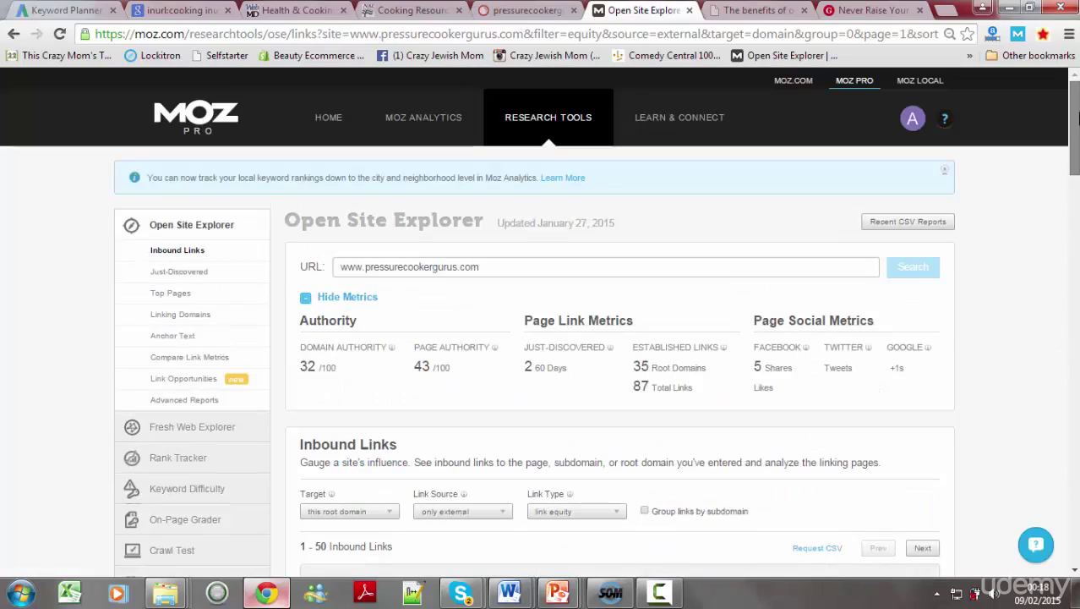
double_click(757, 365)
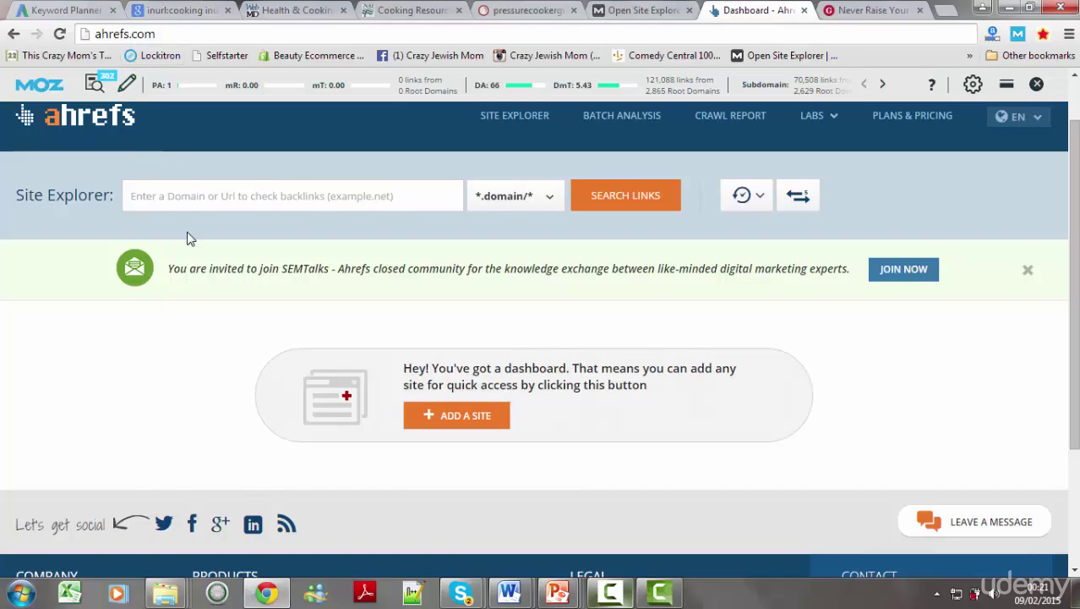
click(173, 197)
text(www.pressurecookergurus.com)
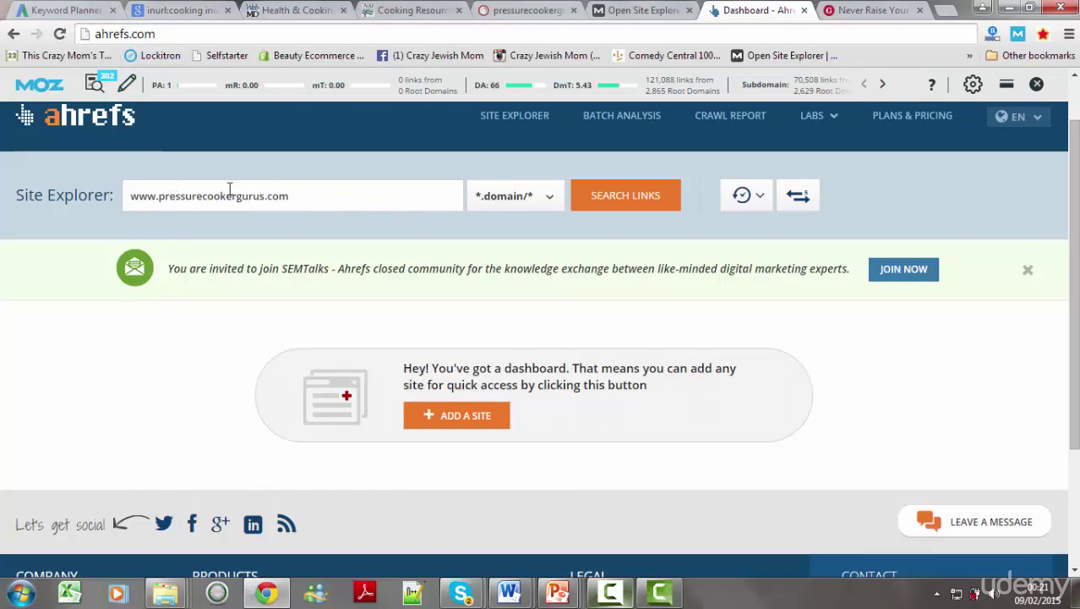
click(591, 203)
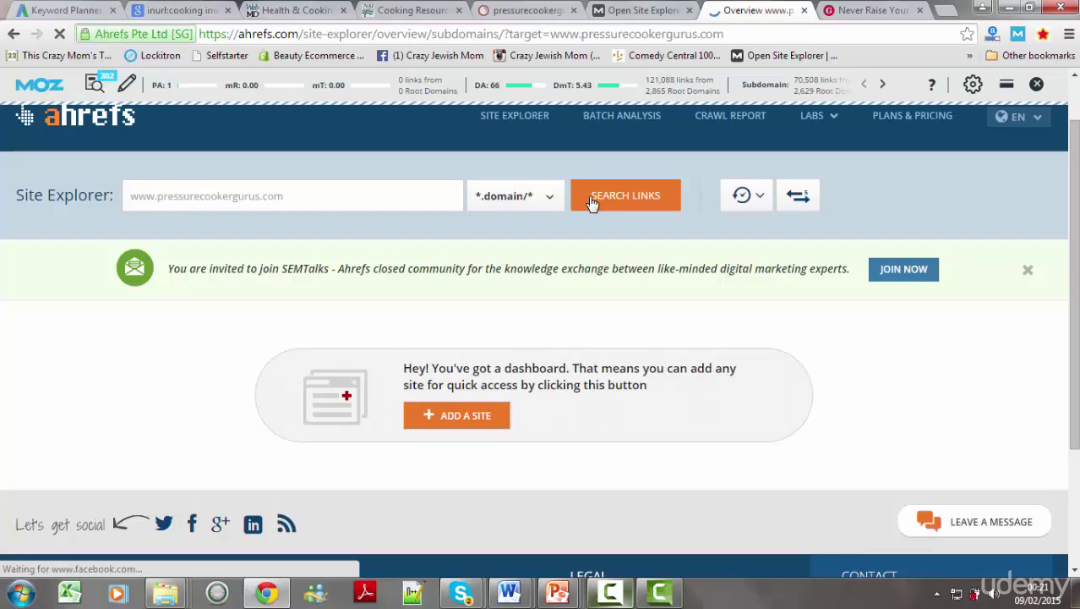
scroll(1077, 150, up, 1)
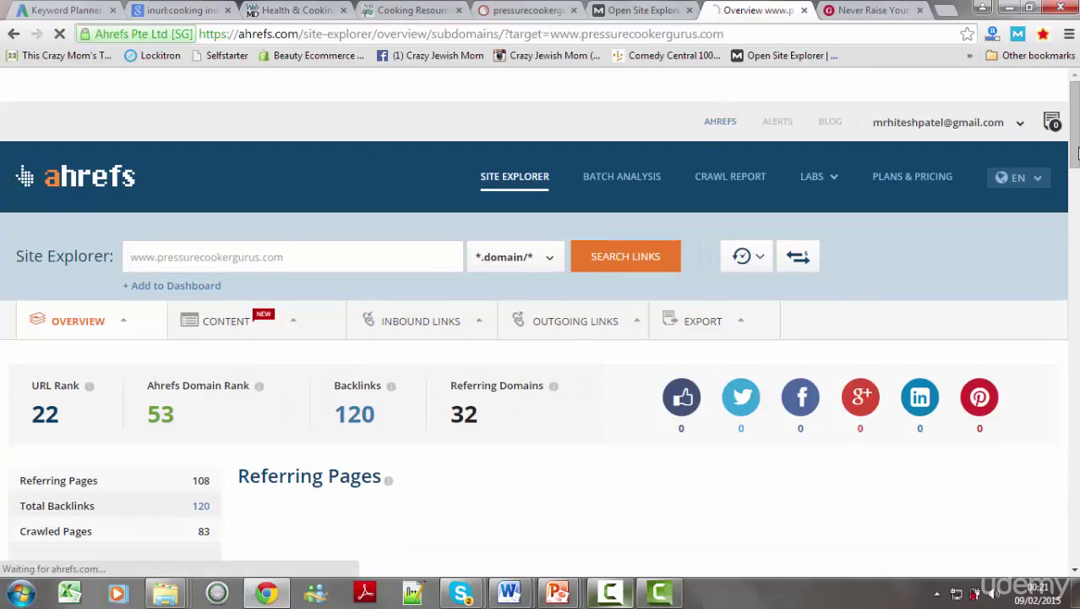
drag(1076, 150, 1076, 190)
Open the inbound Anchors report for the domain and examine its brand-name and URL anchor texts.
mouse_move(456, 153)
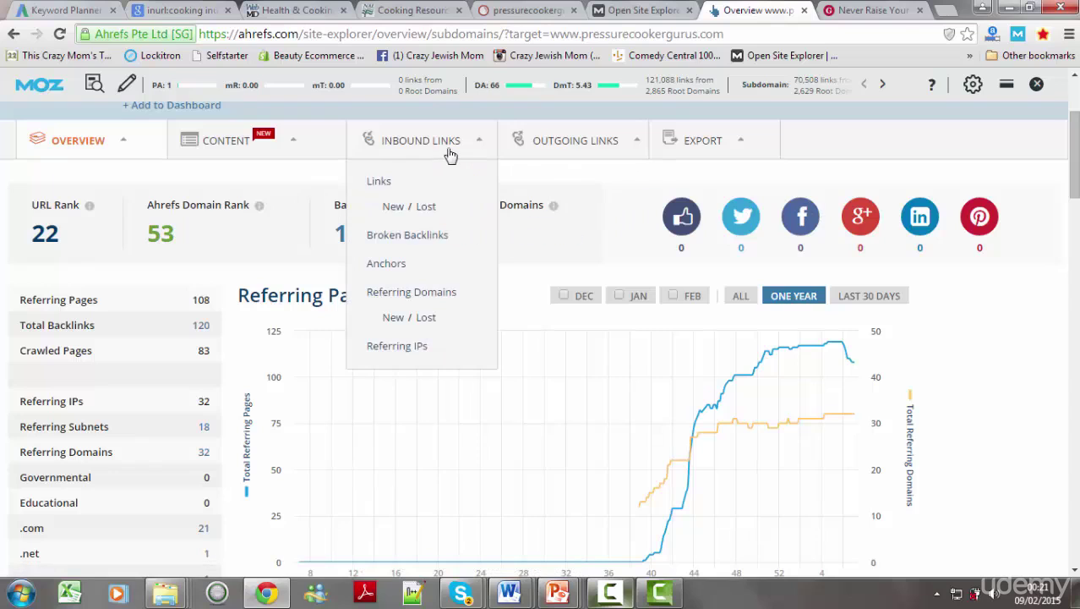
click(401, 271)
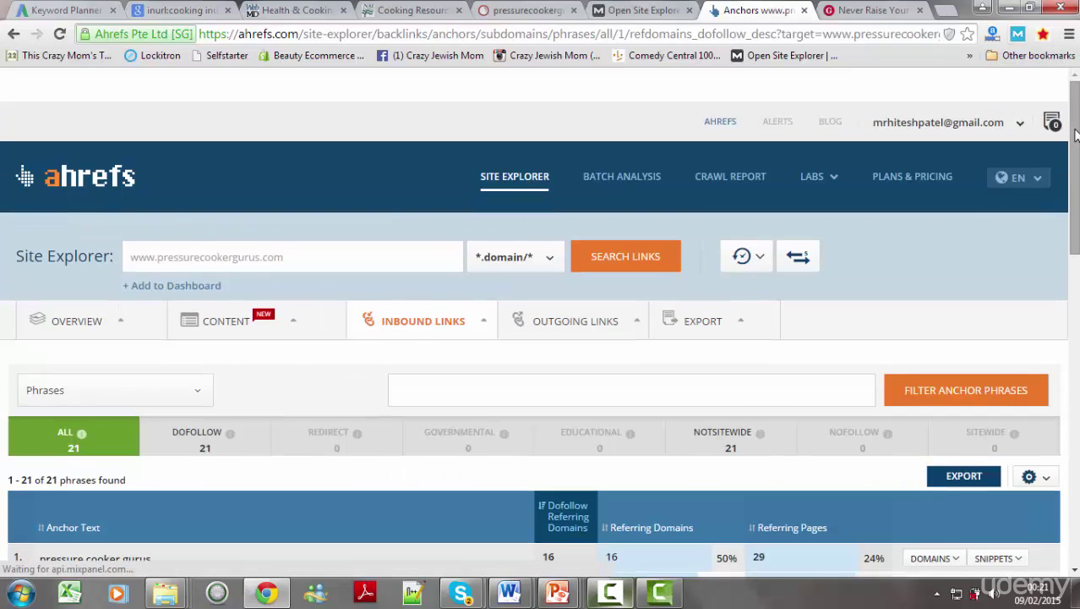
drag(1076, 135, 1077, 194)
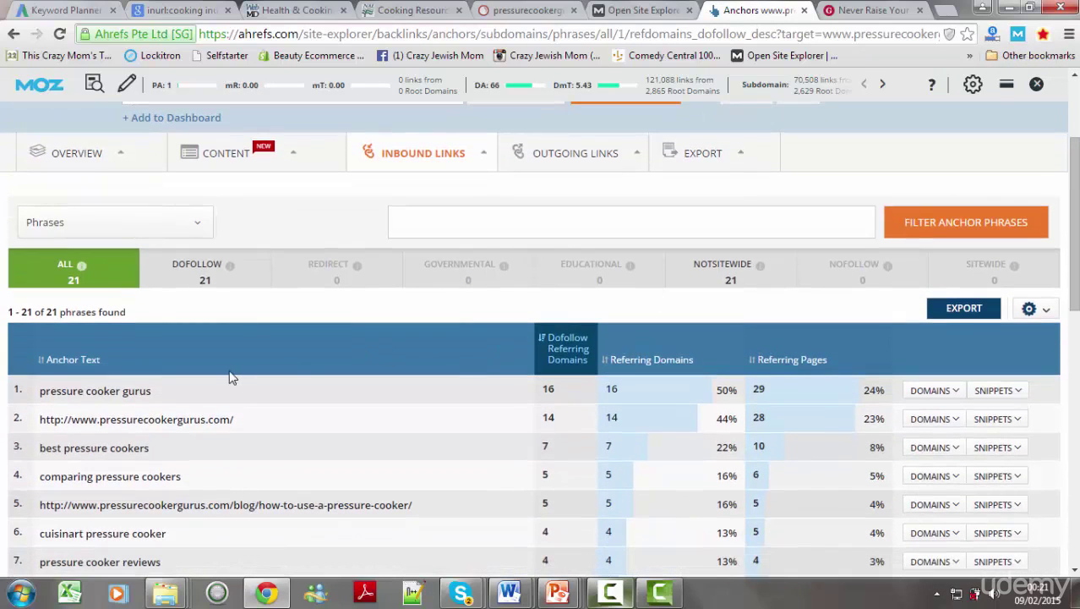
drag(159, 392, 39, 395)
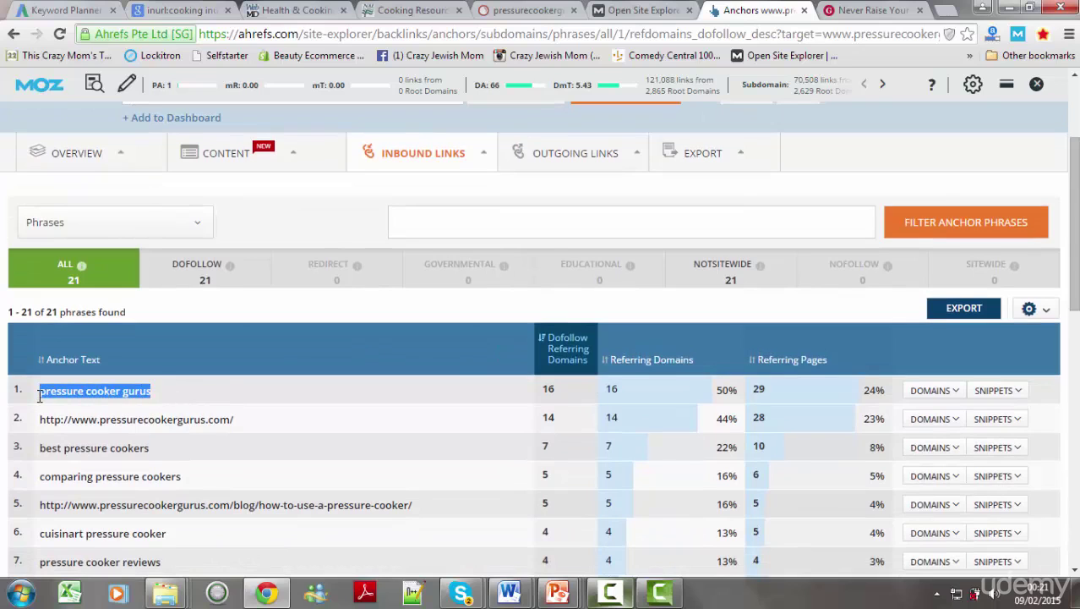
scroll(381, 200, up, 2)
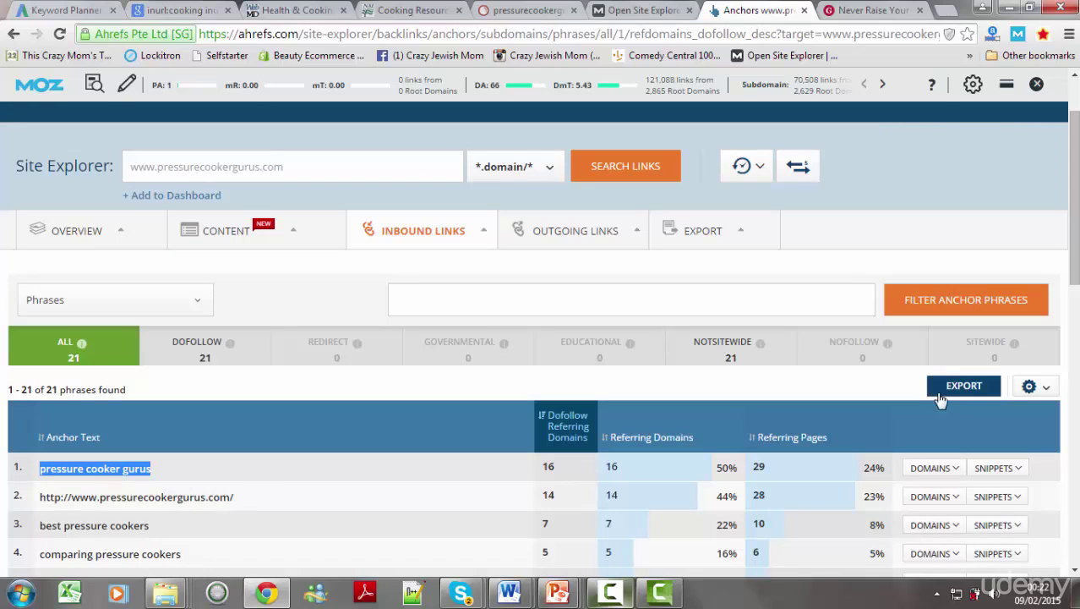
drag(1073, 198, 1074, 251)
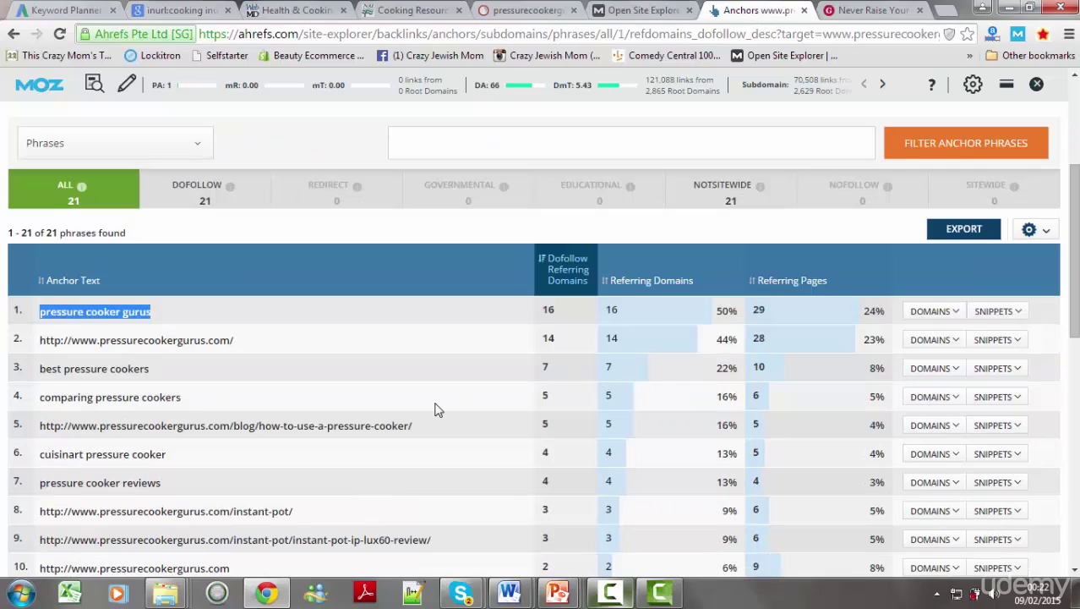
drag(431, 431, 41, 429)
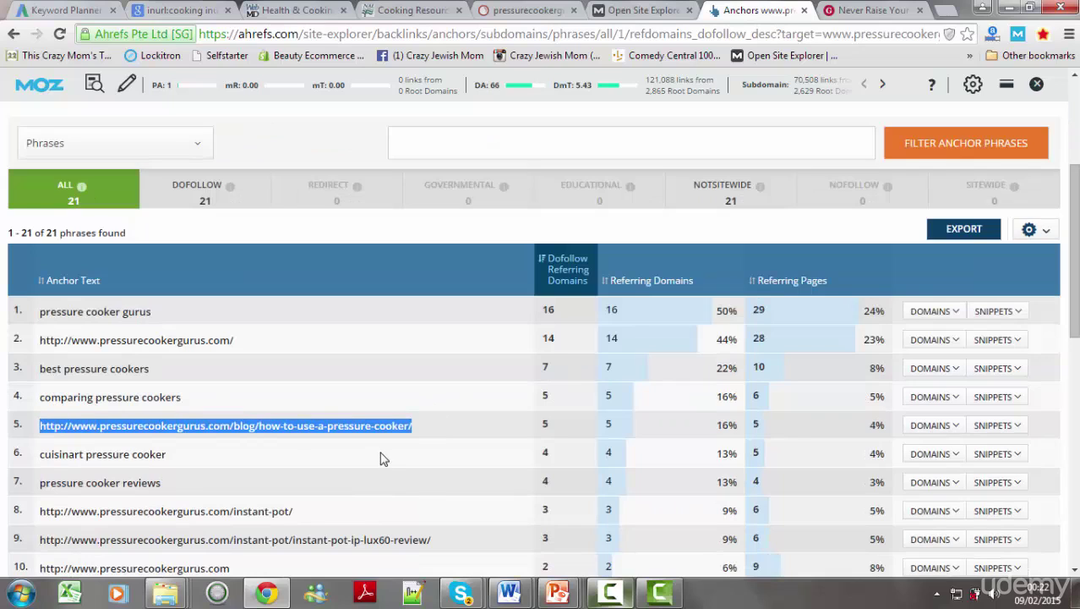
drag(300, 514, 47, 513)
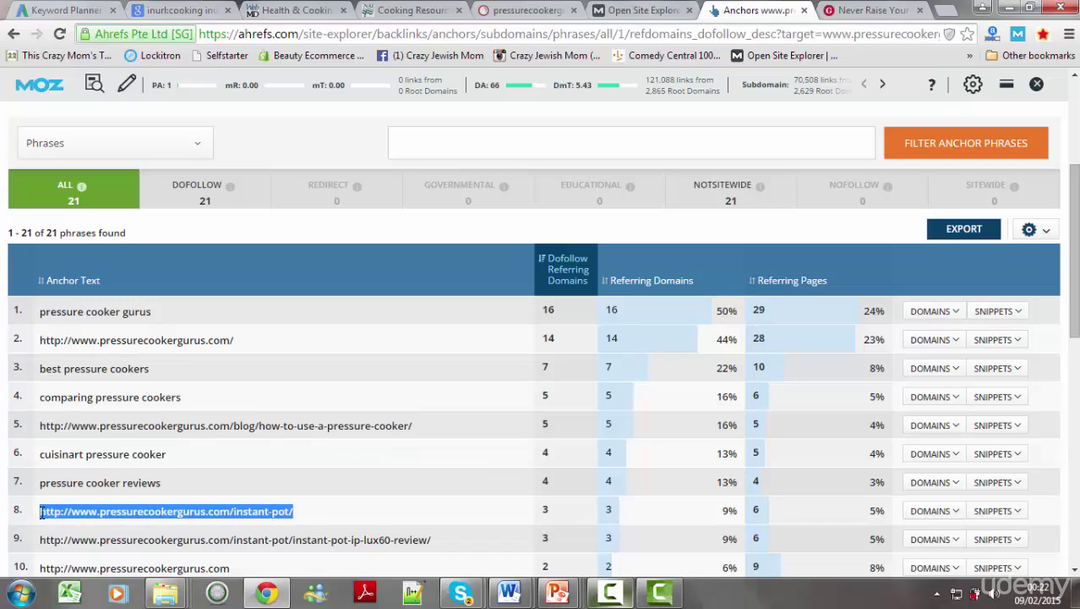